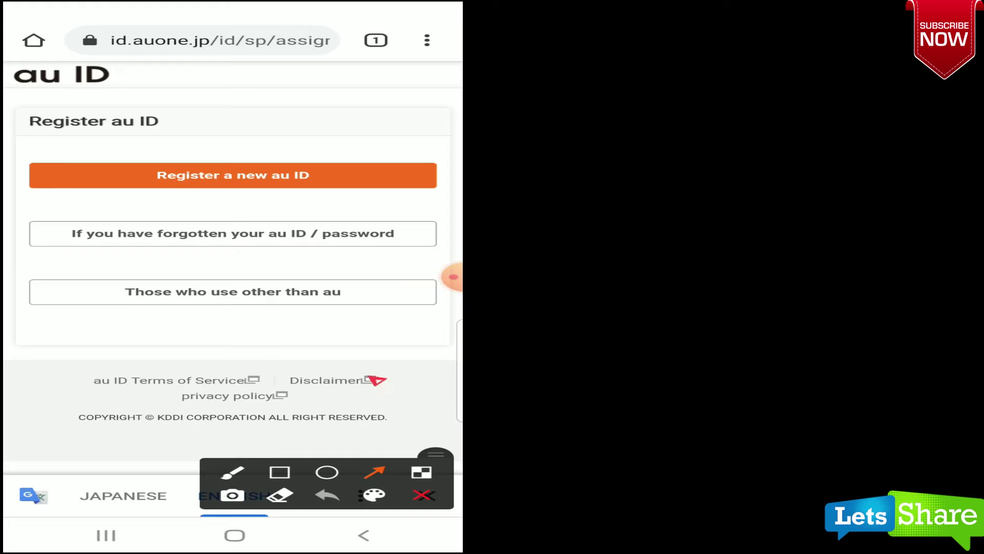
- Scroll the au ID page to reveal the Register au ID choices for new, forgotten and non-au users
left_click_drag(370, 378, 285, 328)
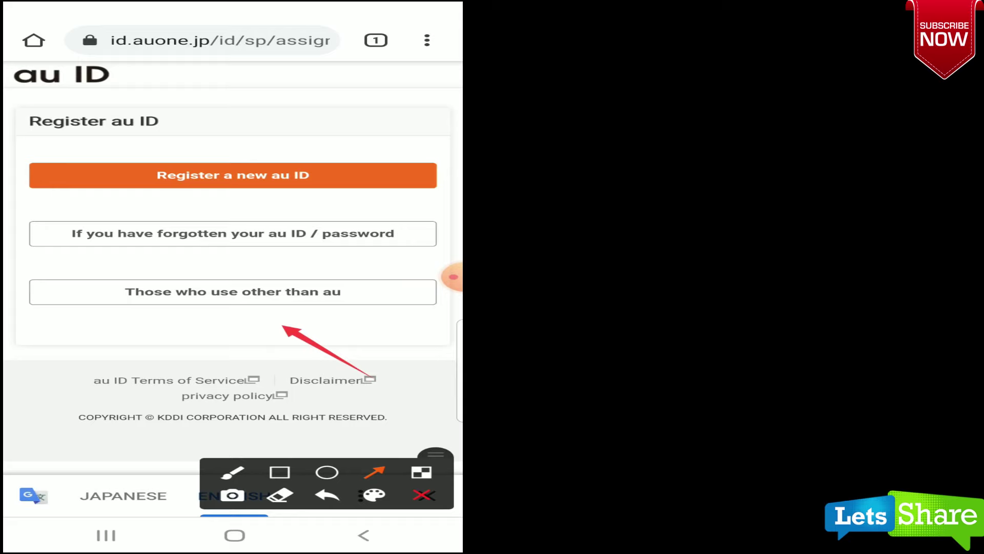
- Choose registration as a non-au user and enter the Gmail address
left_click(422, 494)
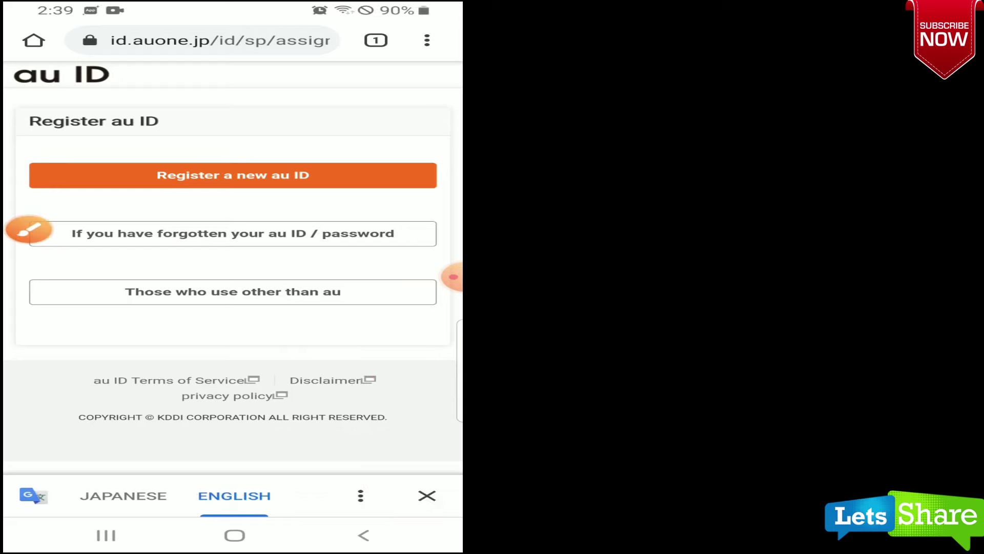
left_click(233, 292)
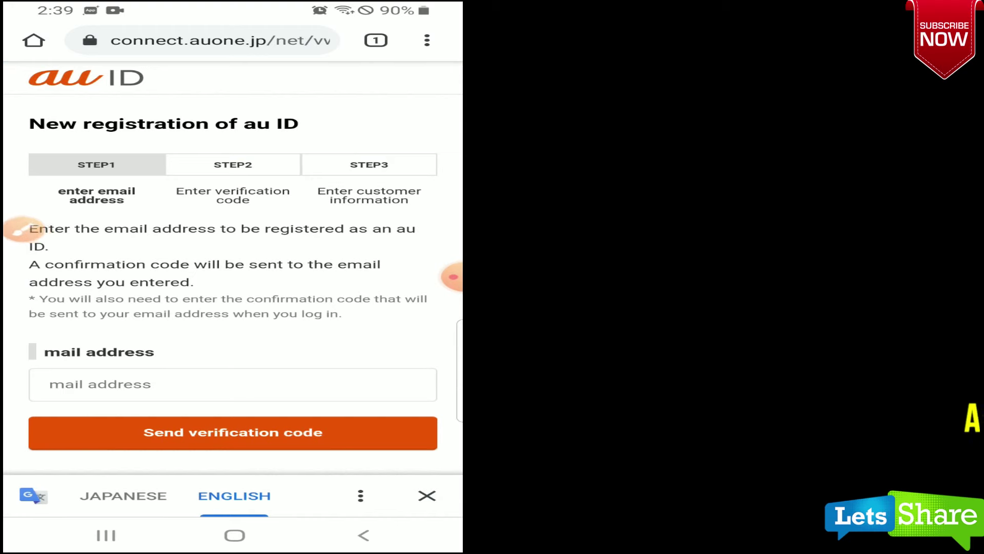
scroll(233, 266, "down", 1)
scroll(233, 266, "down", 2)
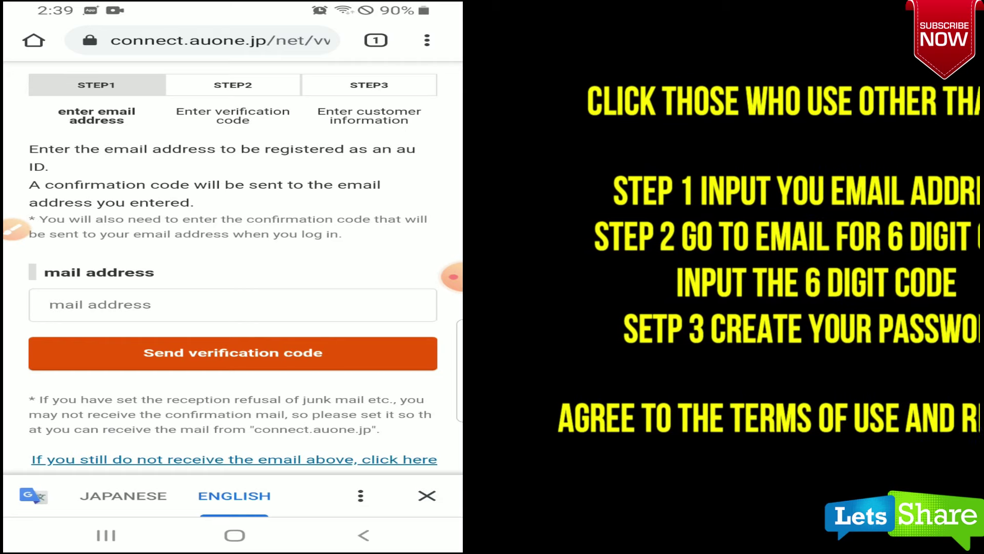
left_click(232, 304)
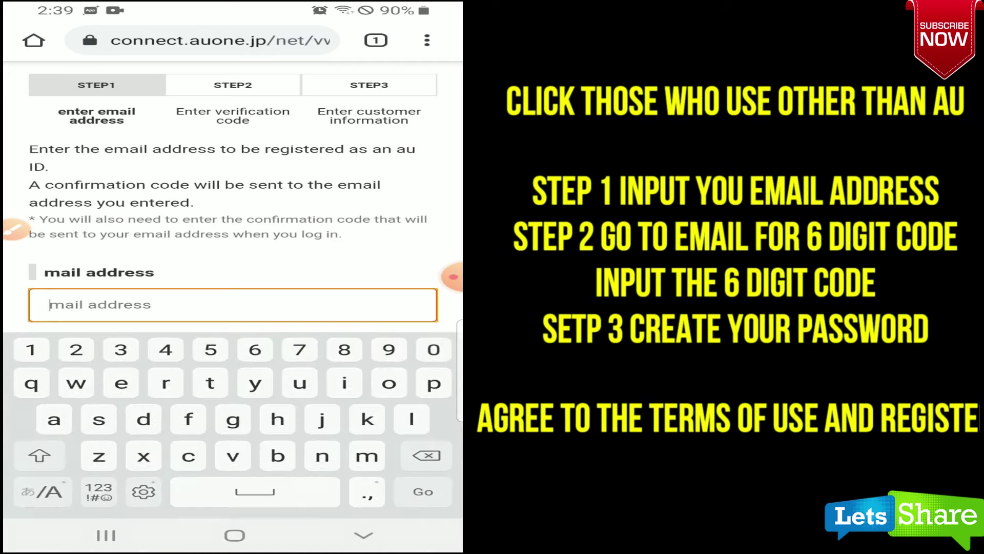
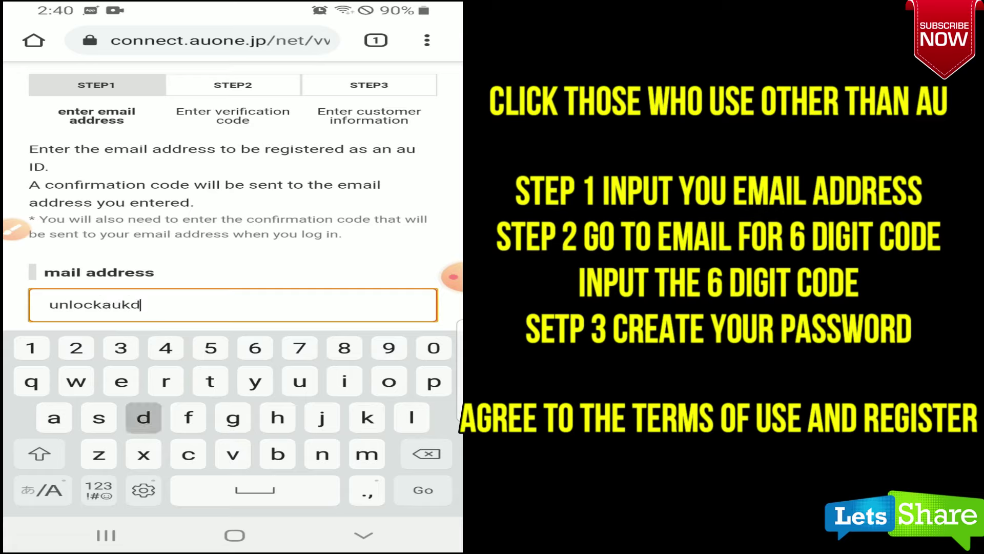
left_click(43, 489)
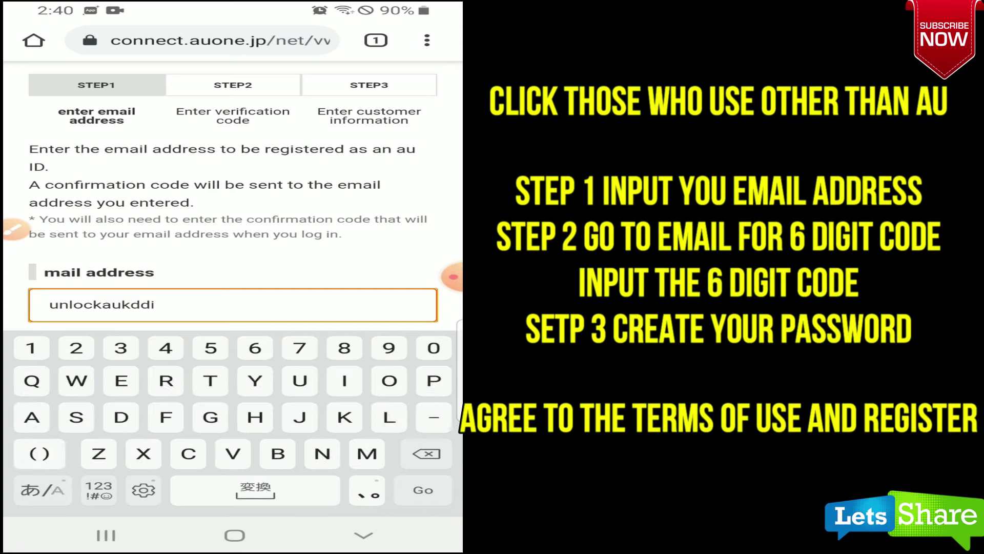
left_click(98, 490)
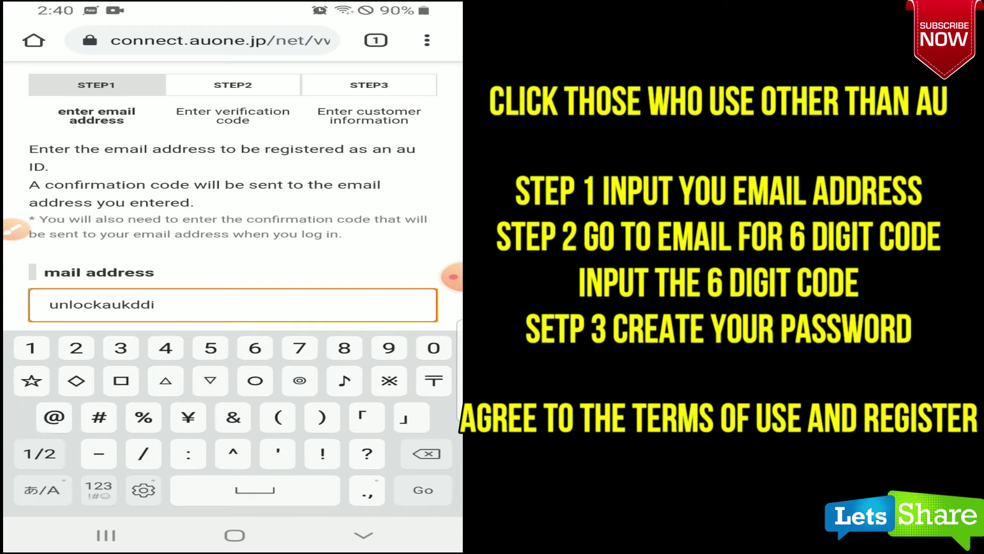
type("@")
left_click(42, 490)
type("g")
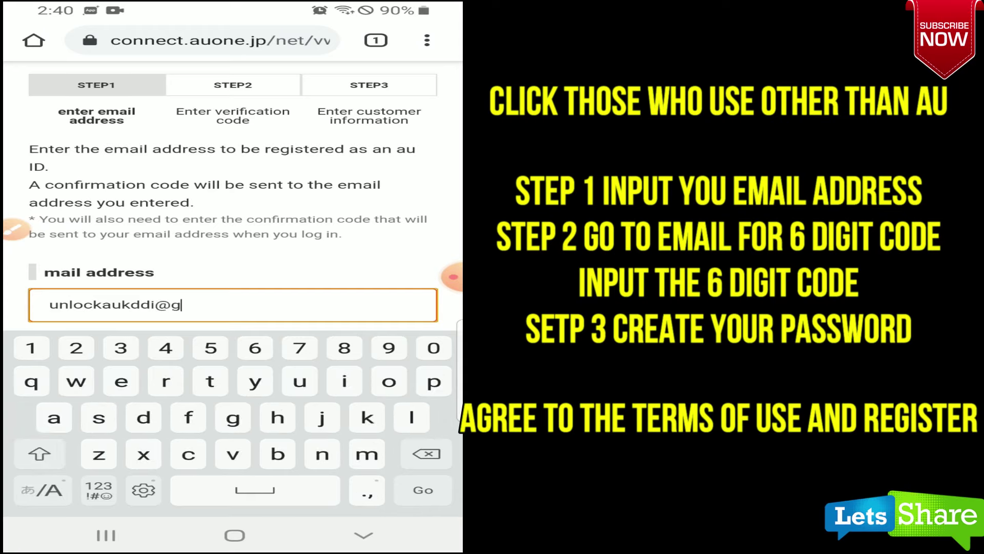
type("mail.co")
type("m")
left_click(423, 490)
- Send the verification code to the address and return to the home screen
left_click(363, 535)
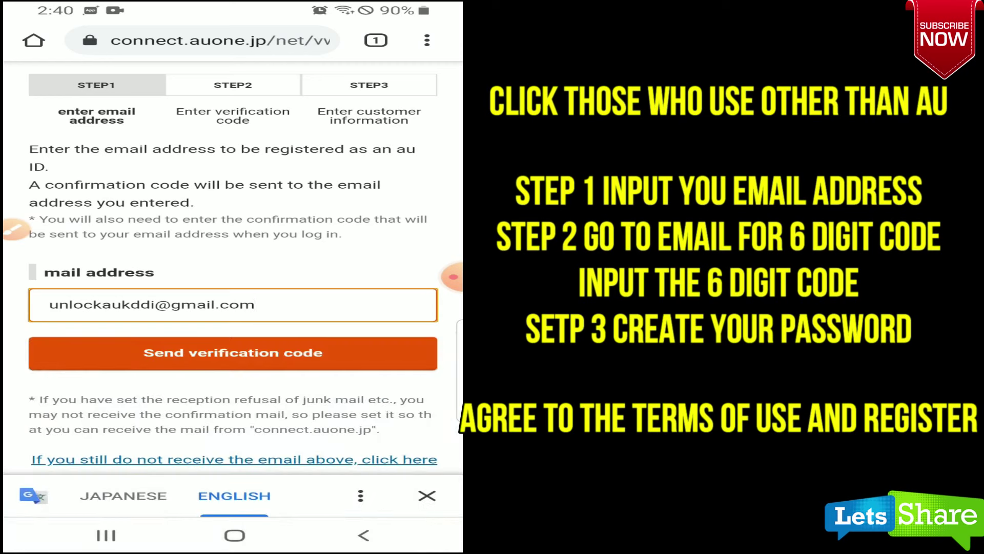
left_click(233, 432)
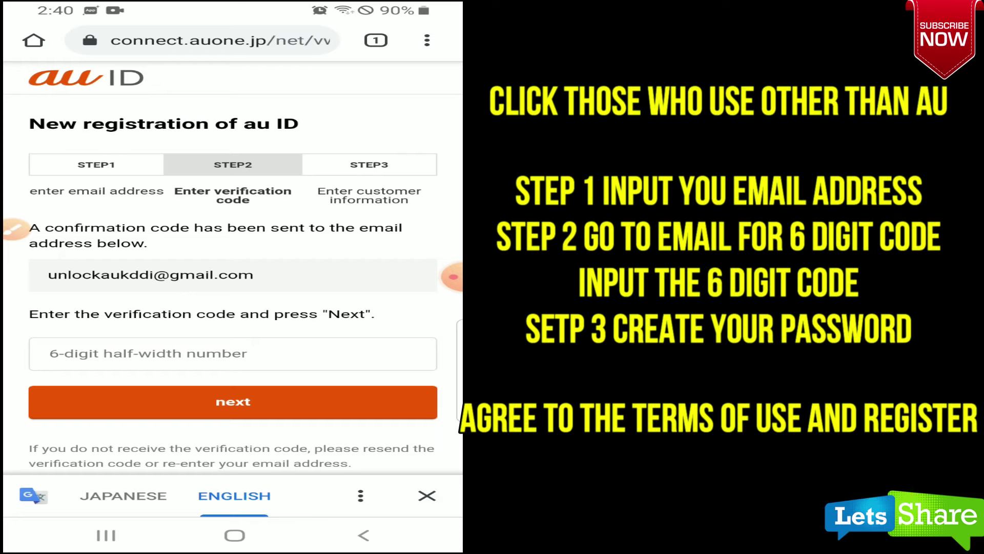
left_click(233, 353)
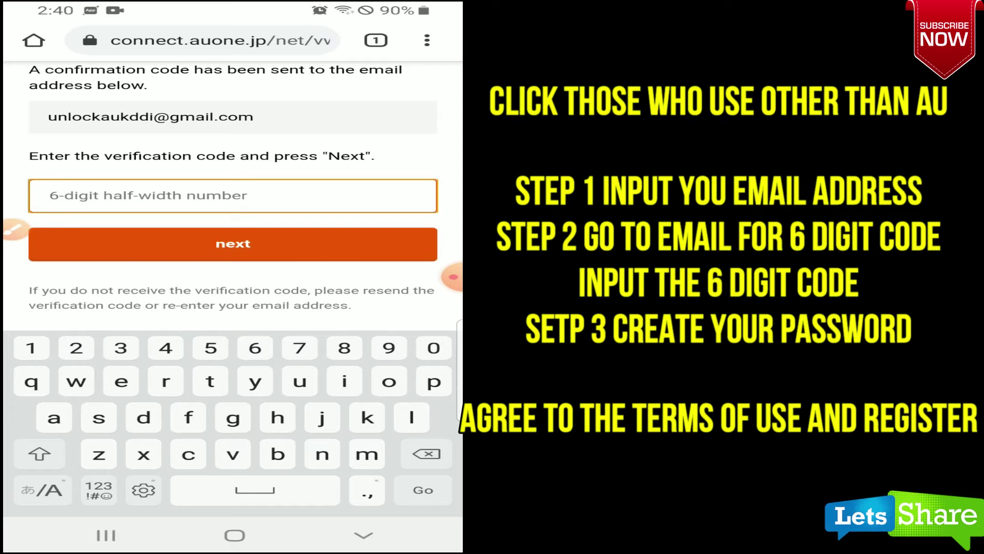
left_click(364, 535)
left_click(234, 534)
left_click_drag(233, 423, 233, 193)
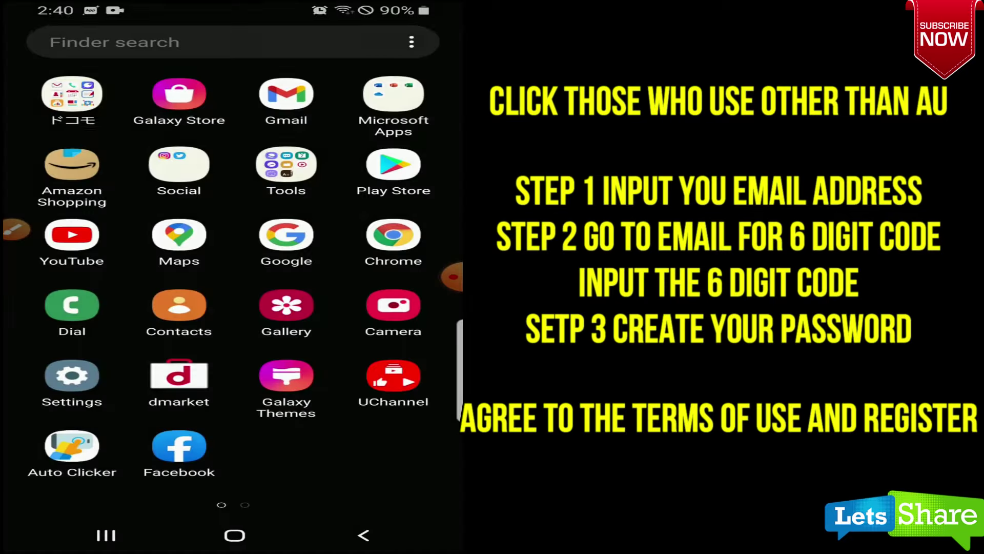
left_click(286, 95)
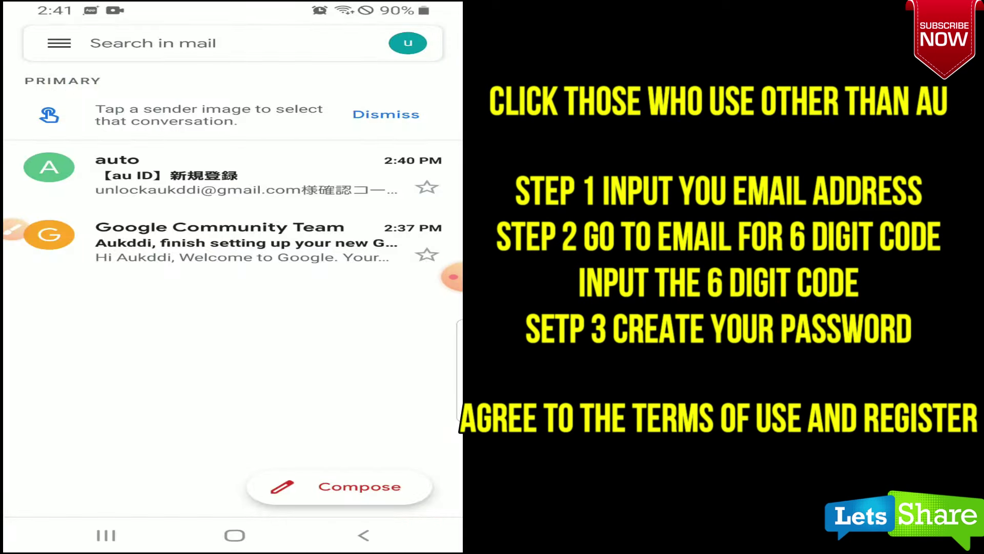
left_click(246, 175)
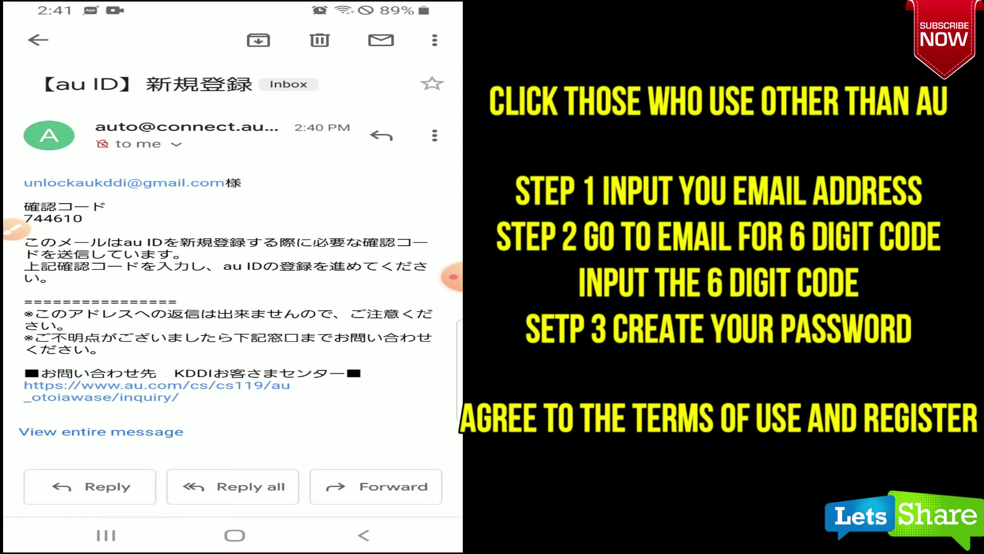
left_click(27, 227)
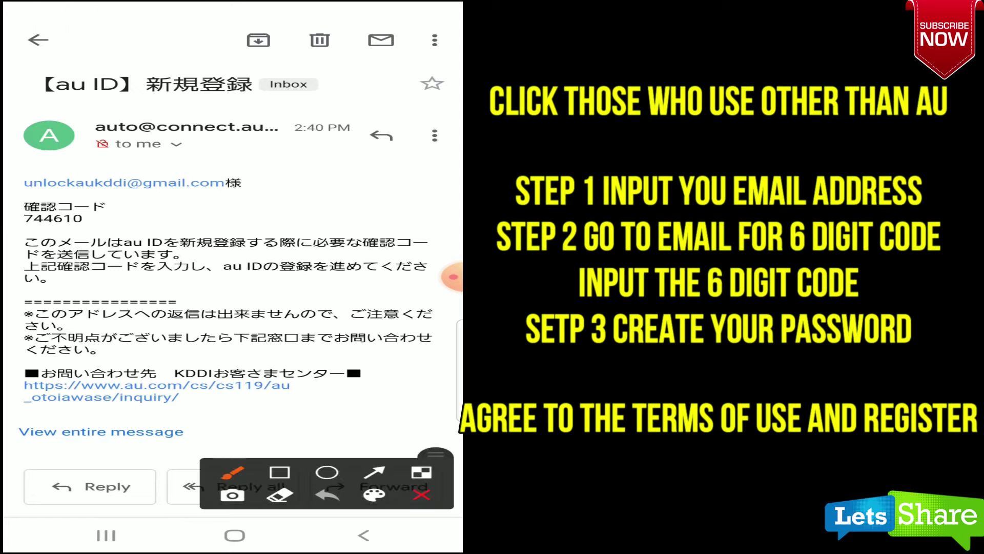
left_click(374, 471)
left_click_drag(346, 224, 112, 224)
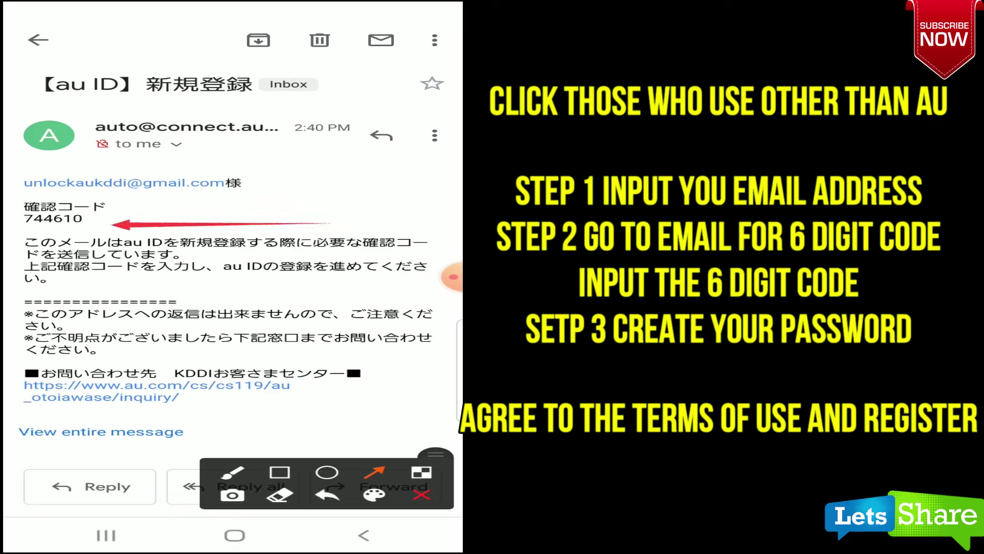
left_click(425, 499)
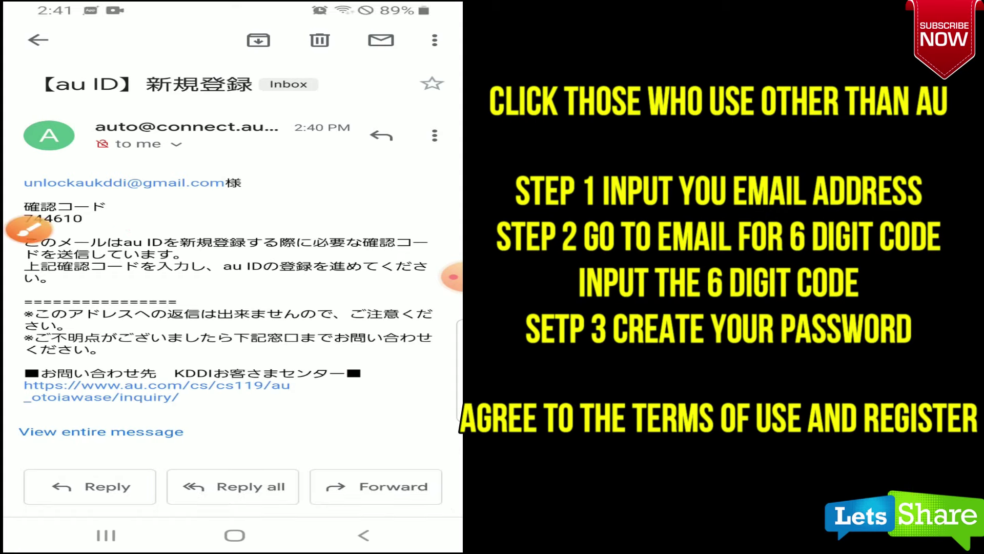
left_click(106, 534)
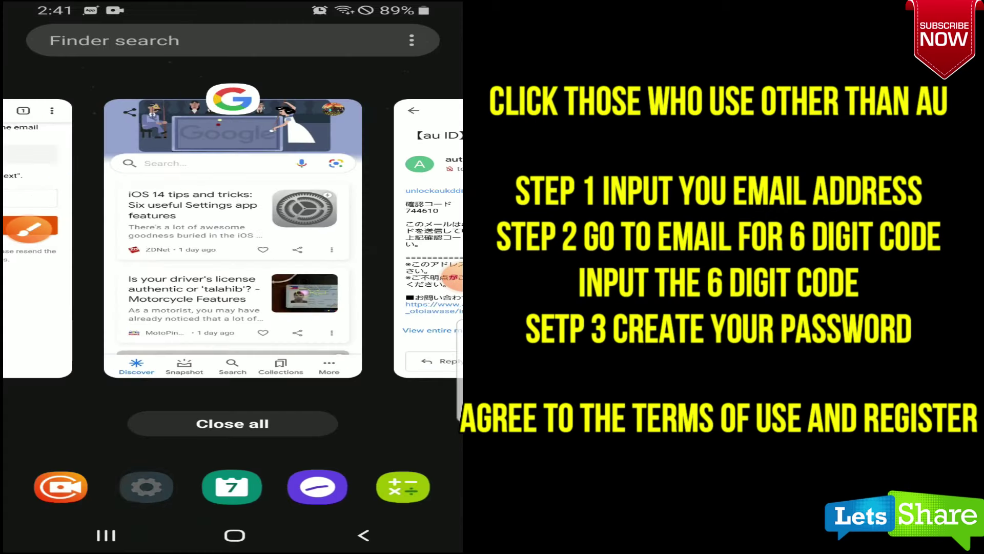
left_click_drag(232, 231, 232, 157)
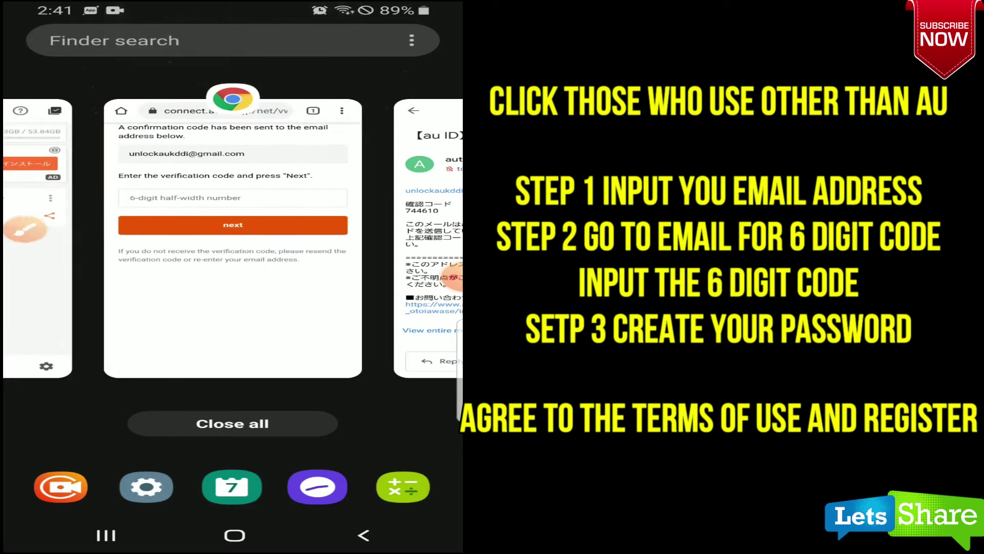
left_click(232, 230)
left_click(232, 195)
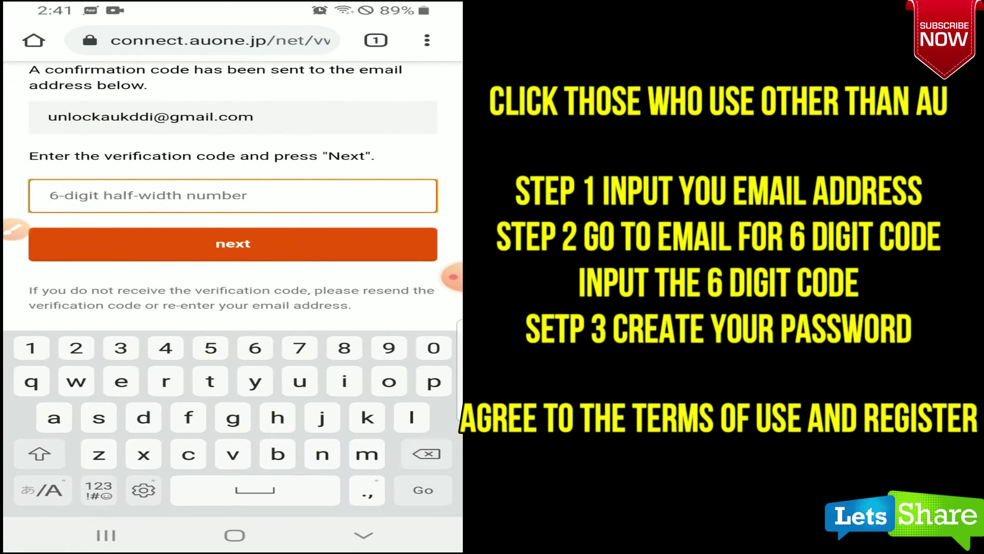
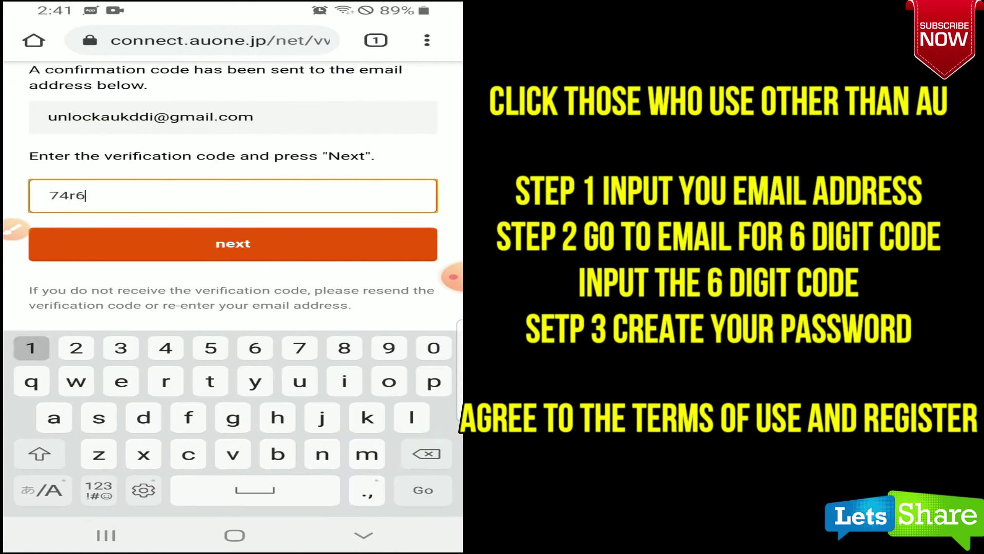
key("BackSpace")
key("BackSpace")
key("BackSpace")
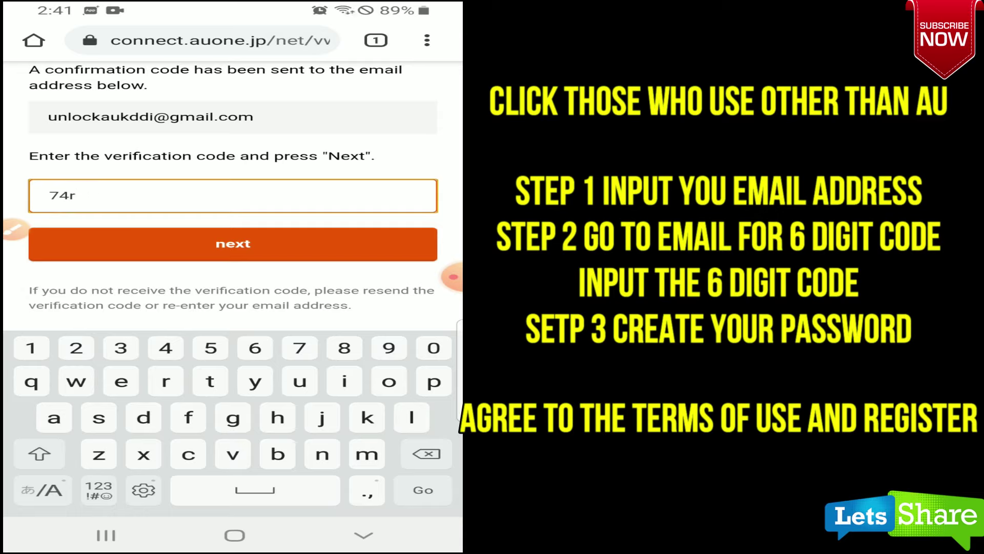
key("BackSpace")
key("BackSpace")
key("BackSpace")
key("BackSpace")
key("BackSpace")
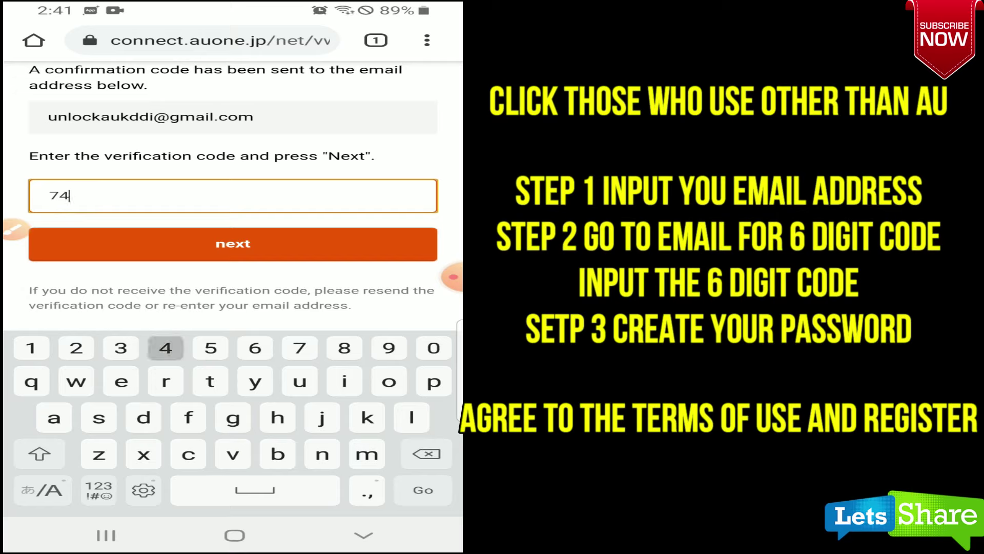
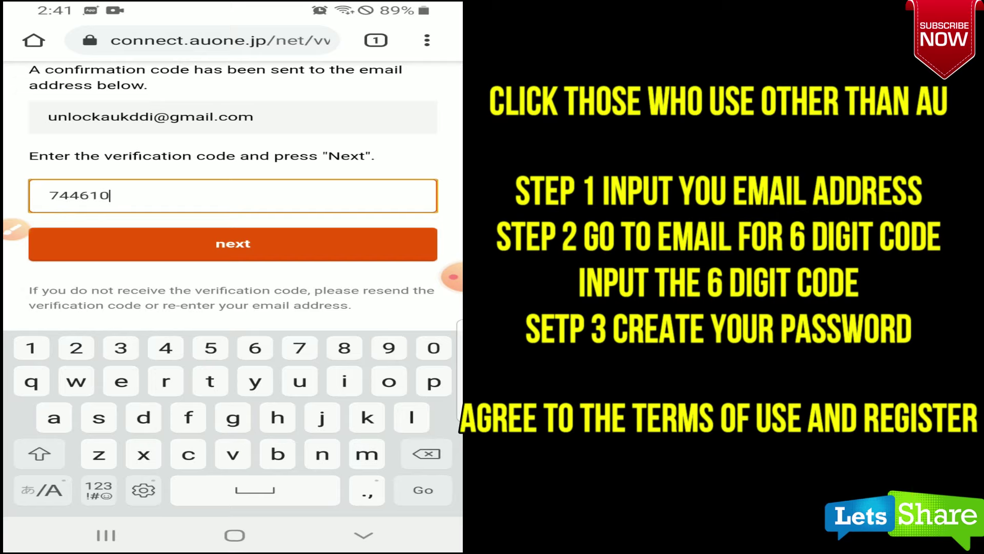
key("Return")
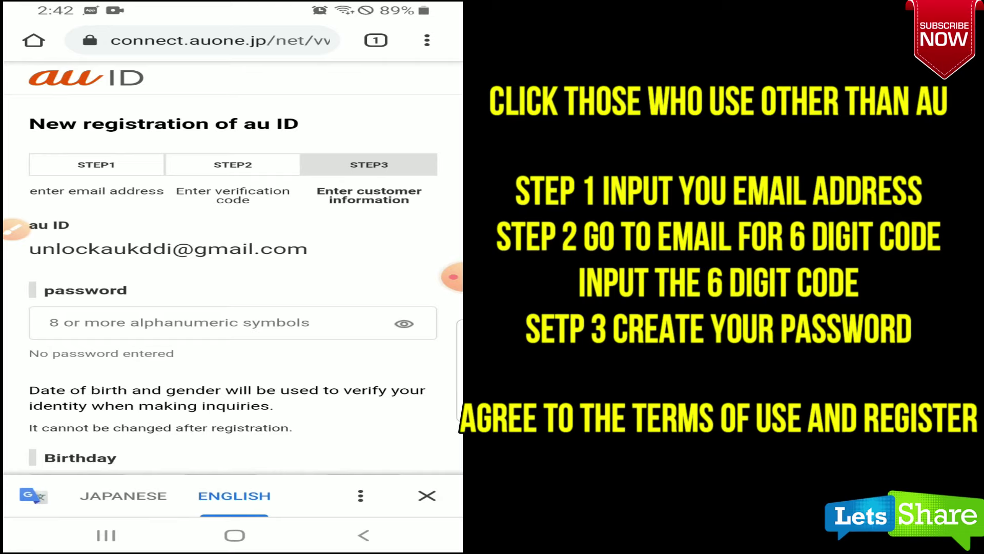
scroll(231, 269, "down", 1)
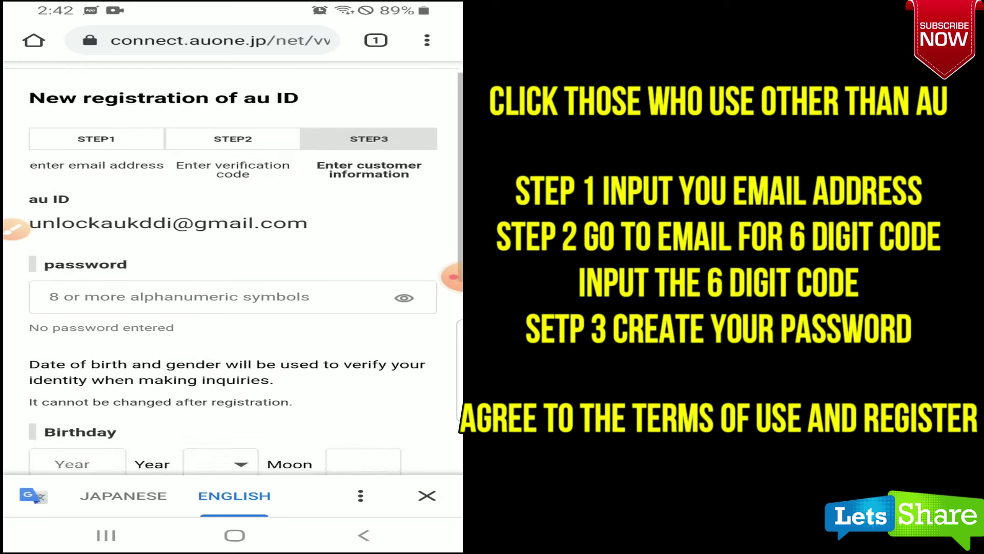
- Enter the account password, revealing it to fix a missing letter
left_click(215, 281)
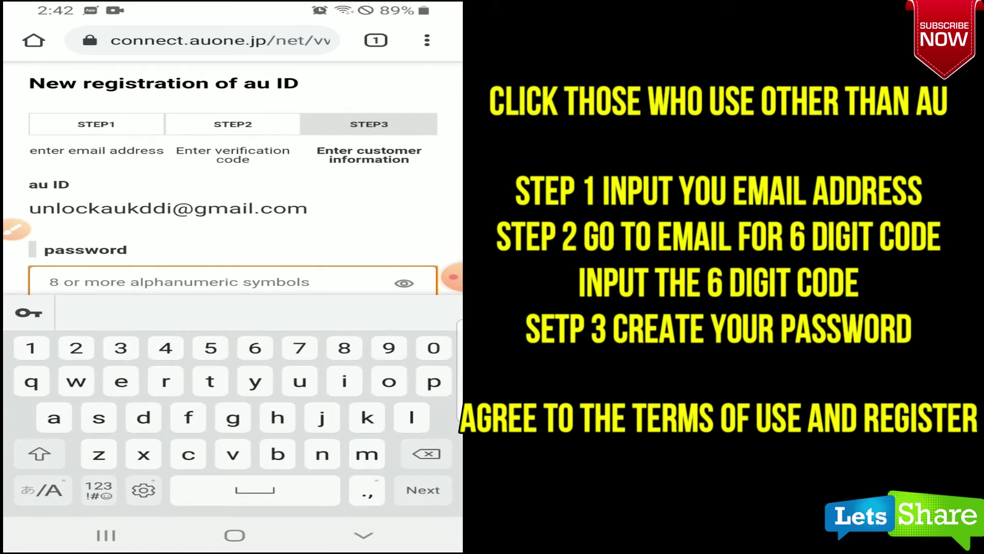
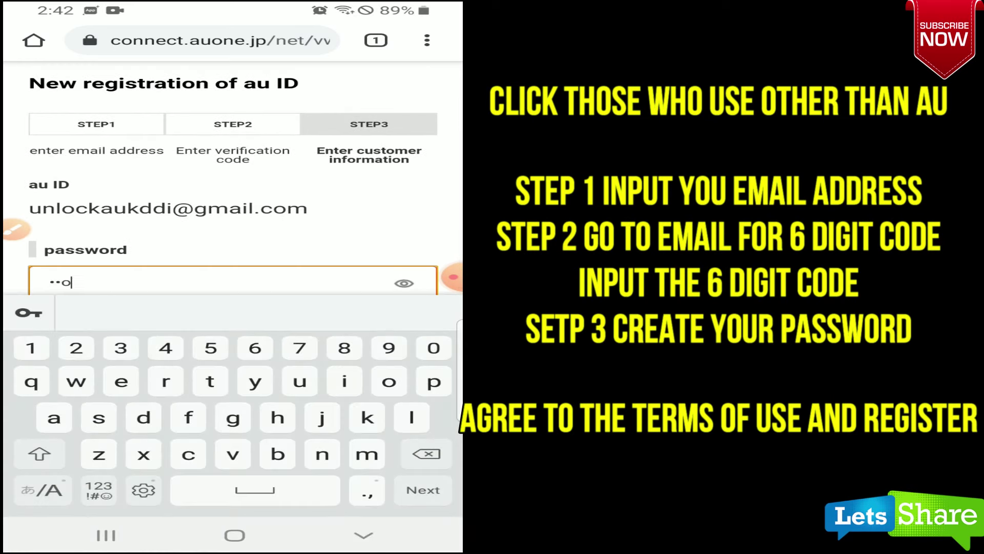
left_click(454, 277)
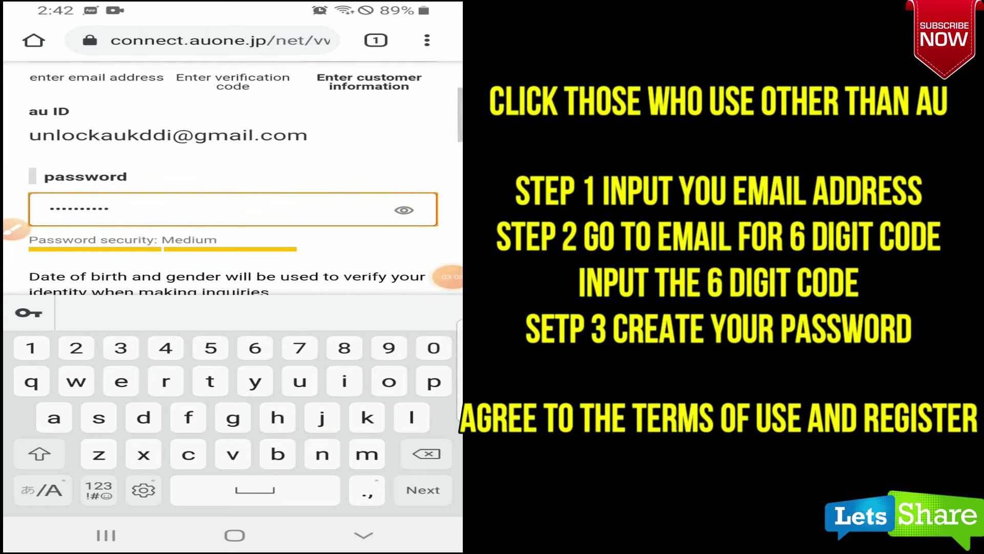
left_click(405, 245)
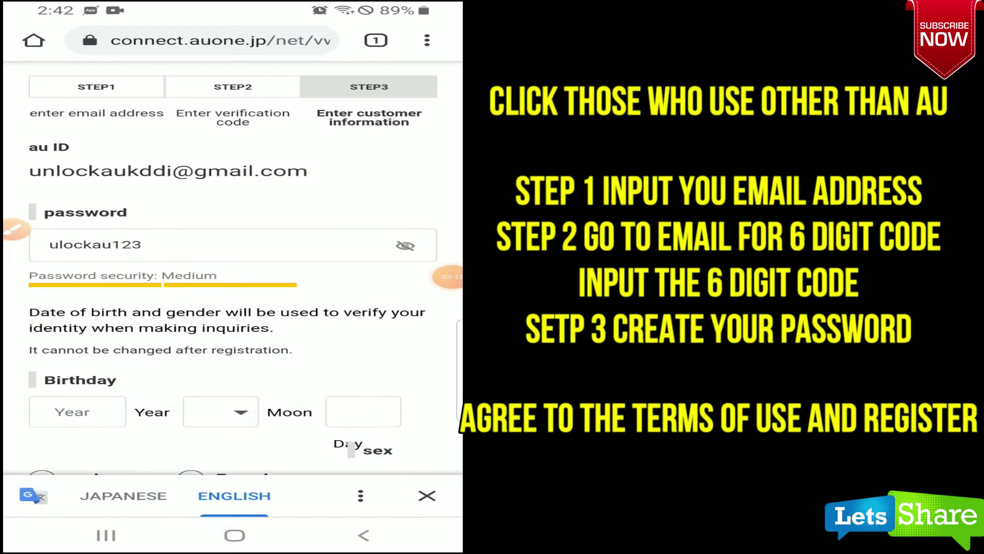
left_click(55, 244)
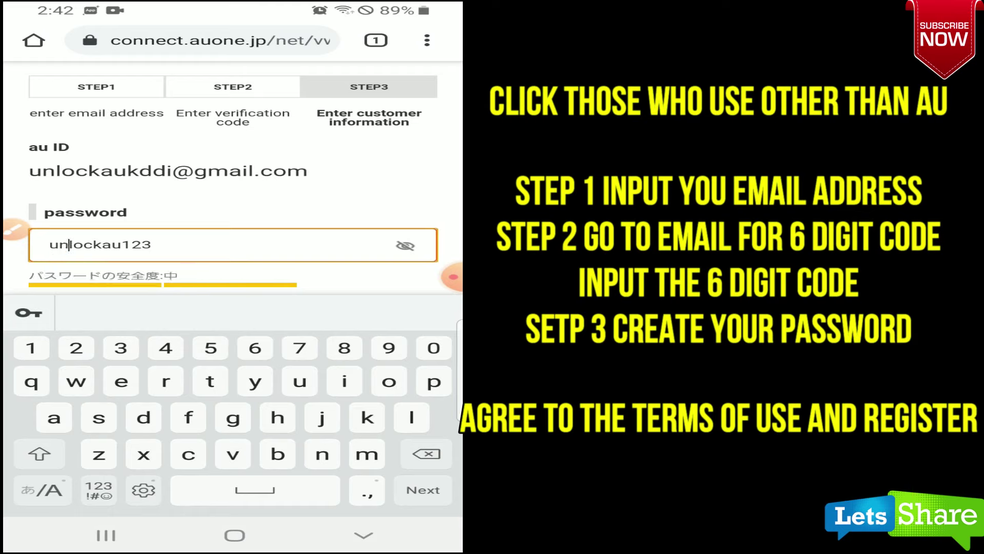
key("Tab")
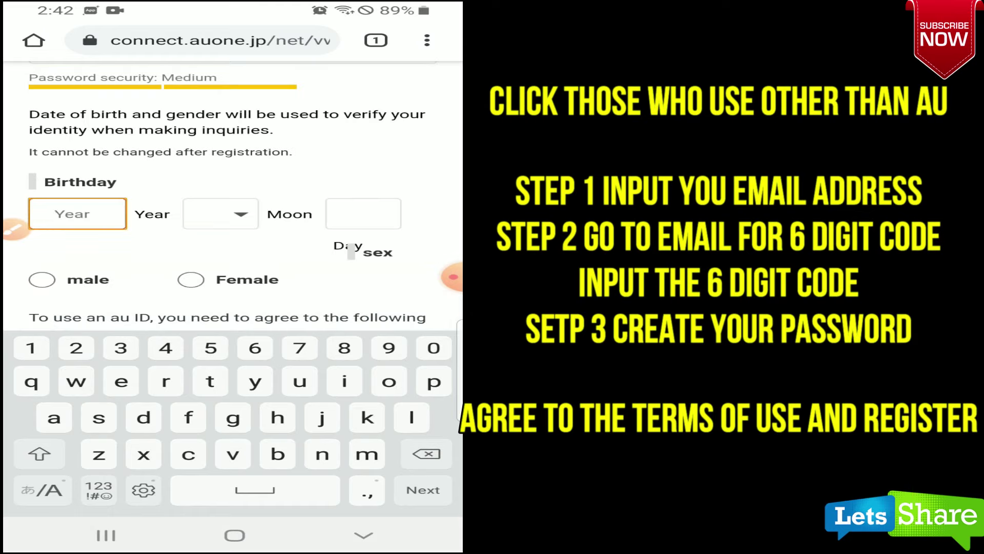
key("Tab")
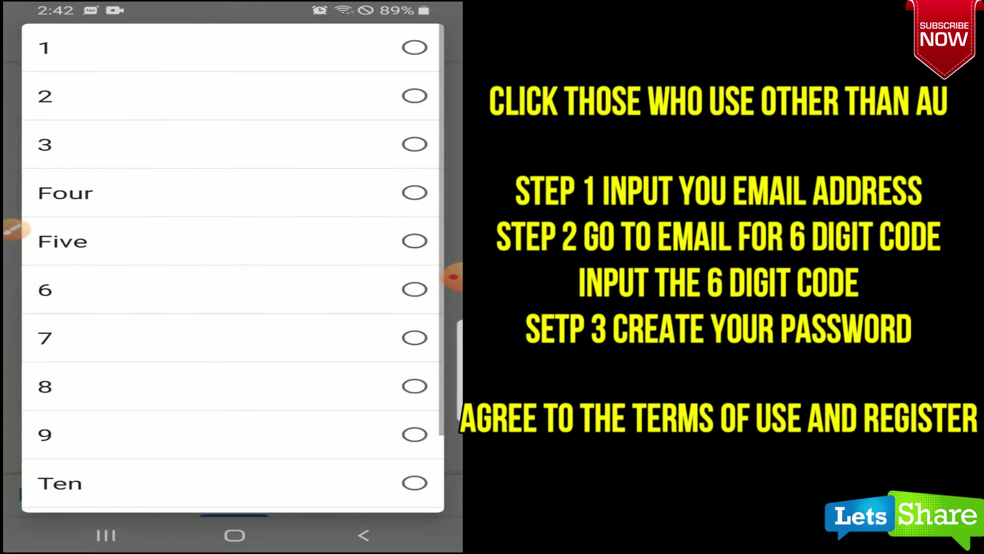
left_click(231, 48)
left_click(363, 214)
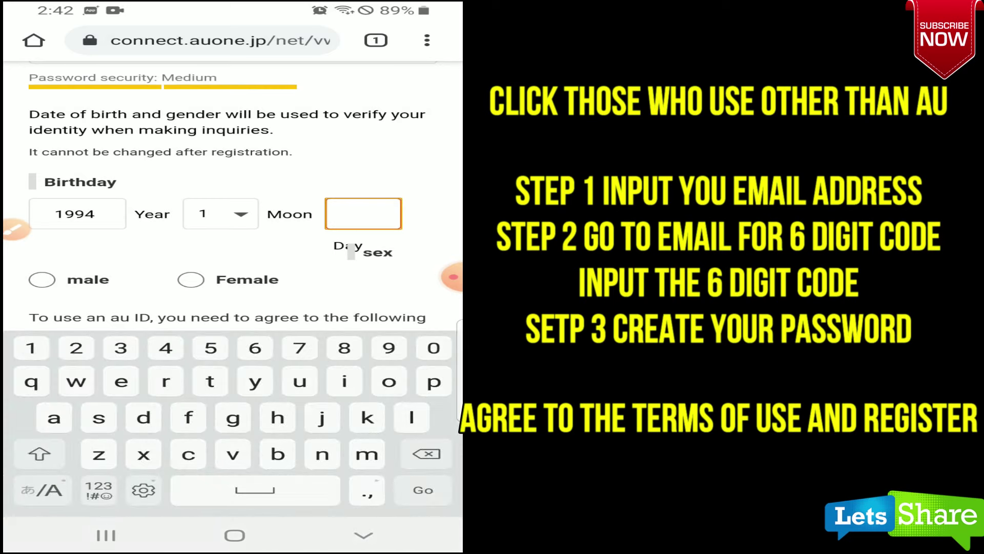
type("23")
left_click(42, 279)
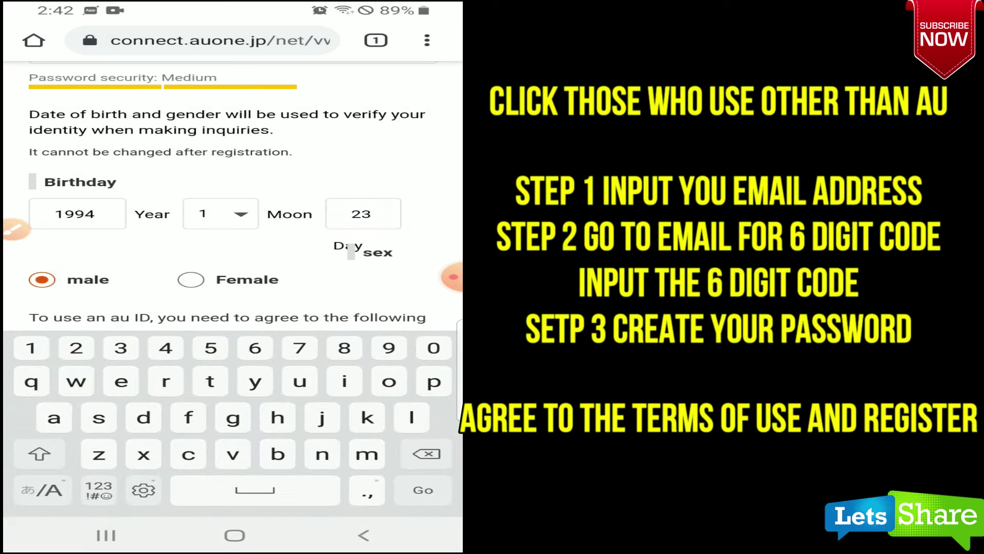
scroll(230, 270, "down", 2)
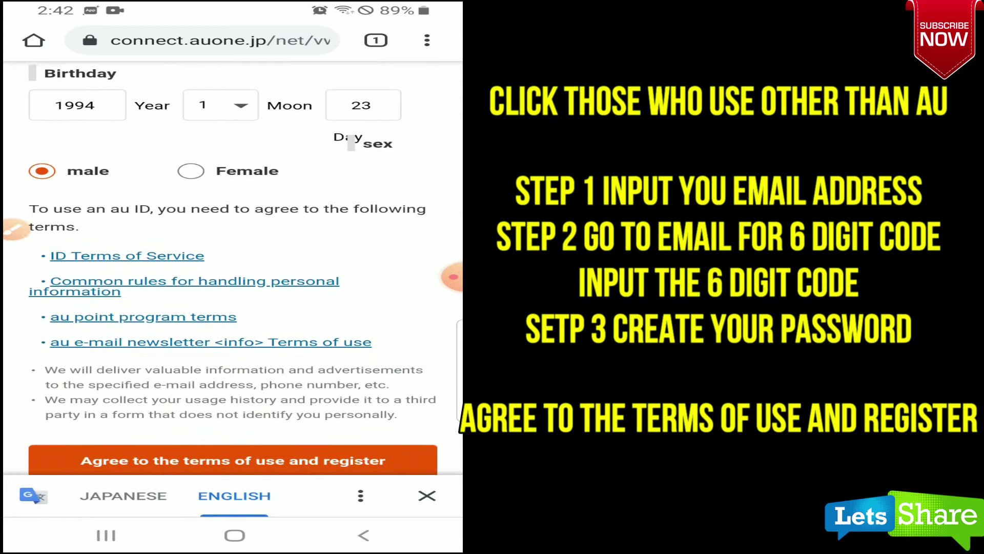
scroll(231, 269, "down", 2)
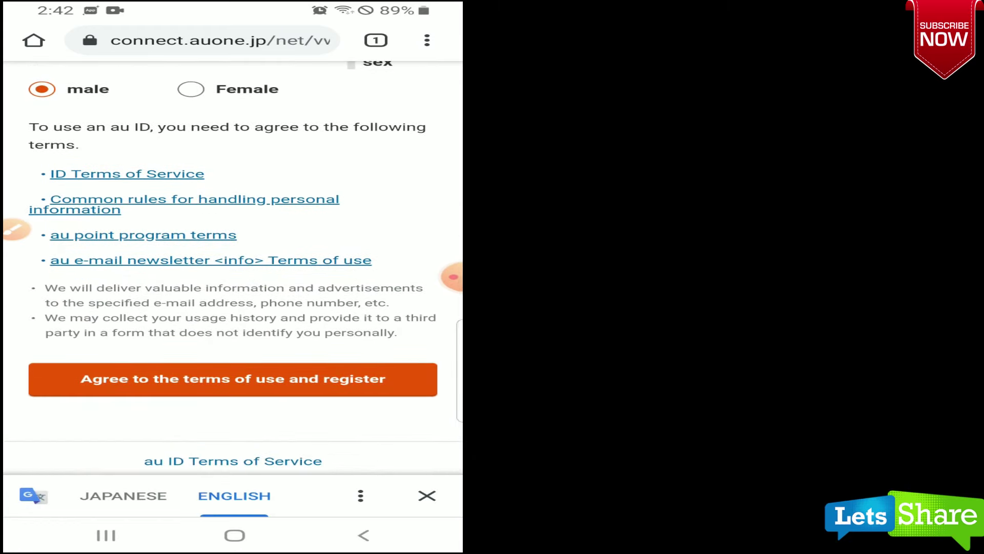
left_click(232, 378)
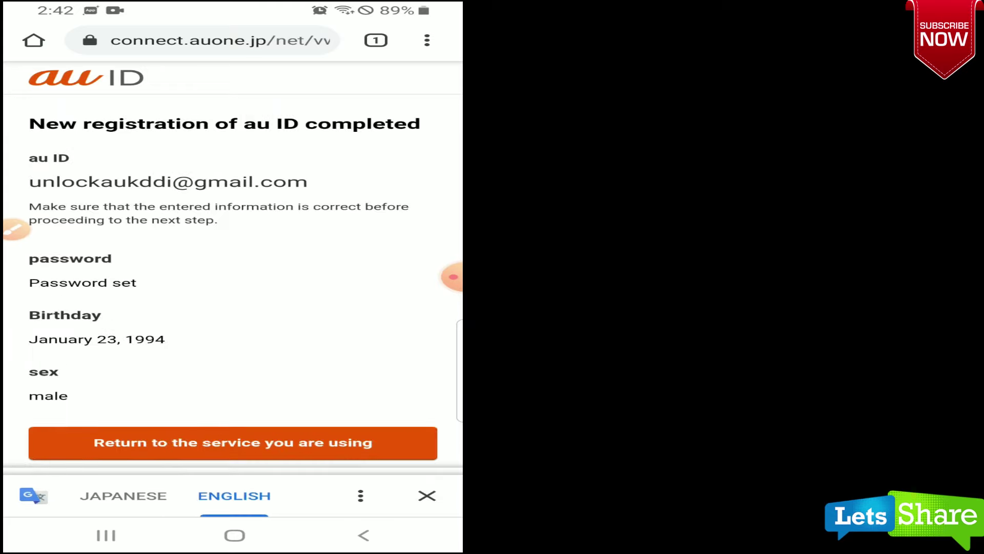
scroll(235, 261, "down", 3)
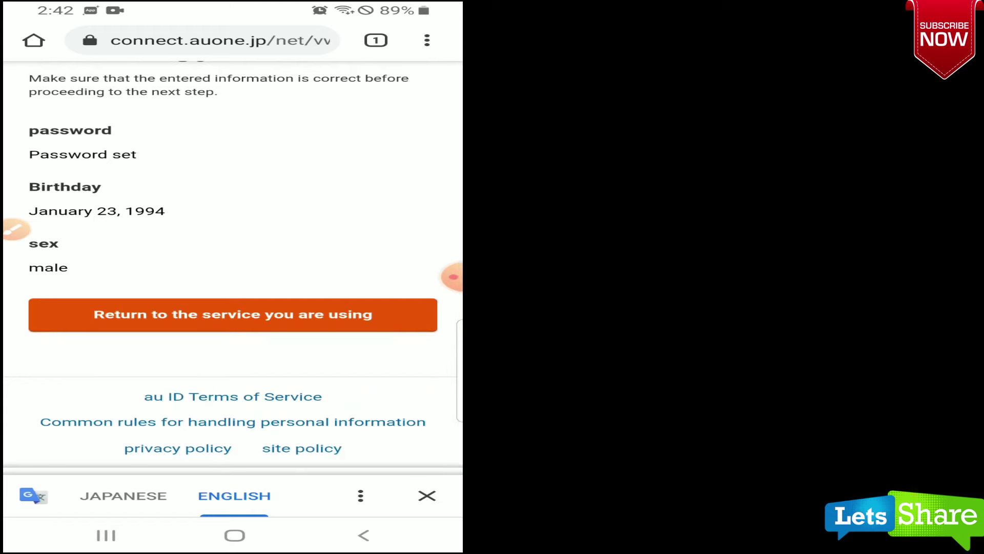
- Return to the service from the completion page and save the au ID password in Chrome
left_click(233, 314)
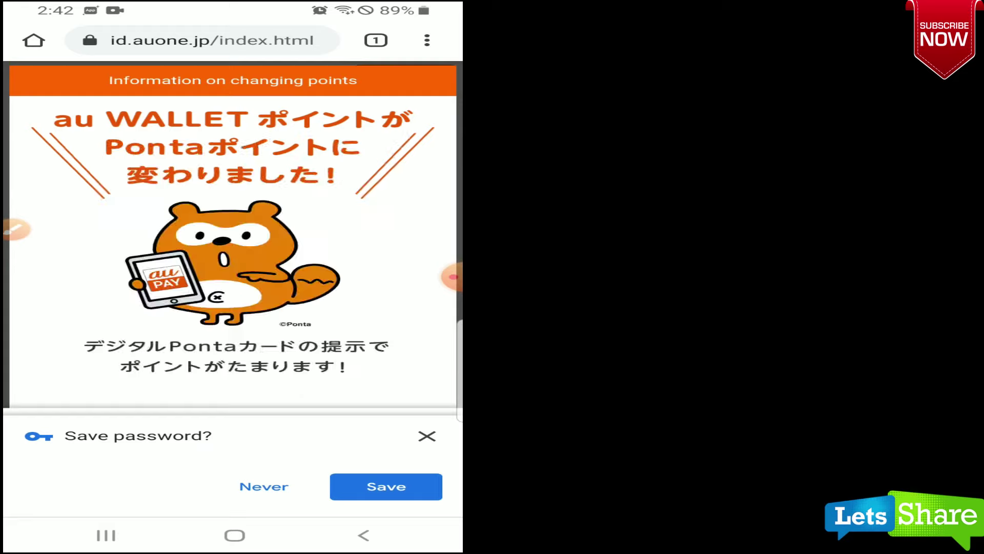
left_click(386, 486)
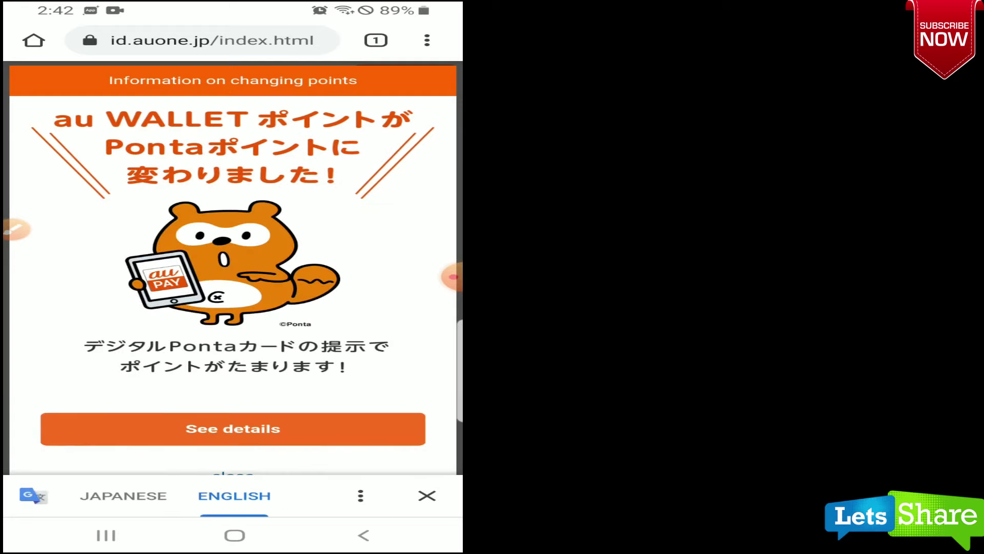
left_click_drag(453, 277, 431, 384)
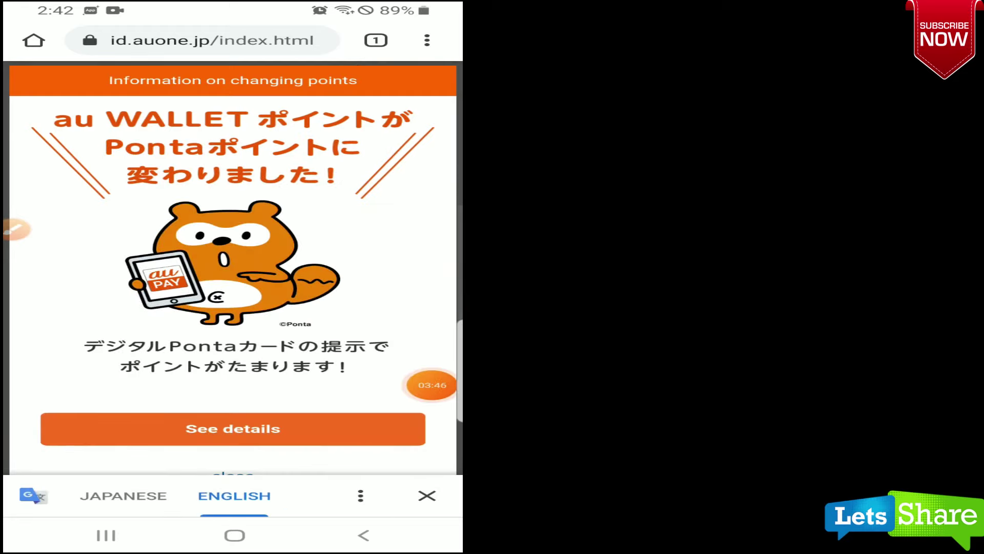
left_click(212, 40)
type("myau")
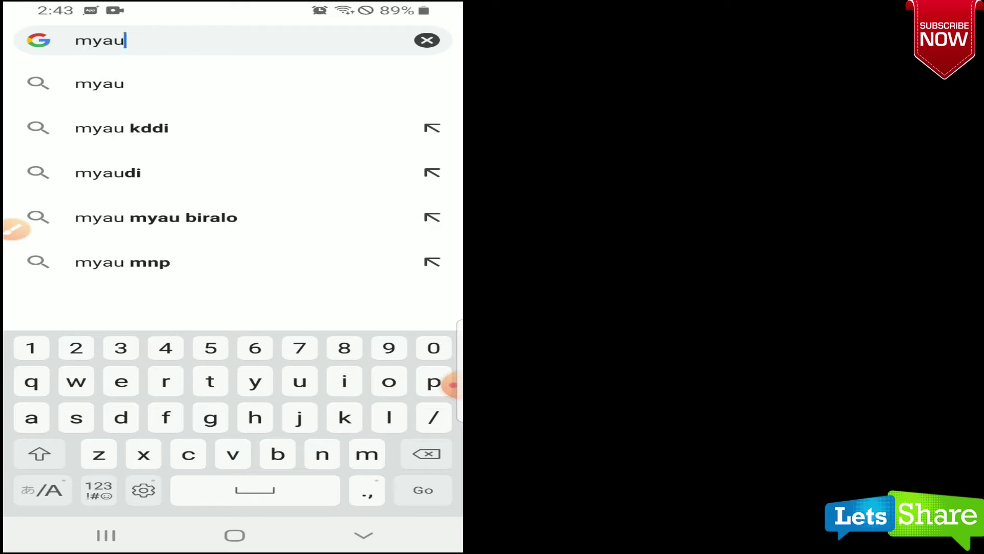
- Search 'myau', open the My au result and log in with the au ID
key("Return")
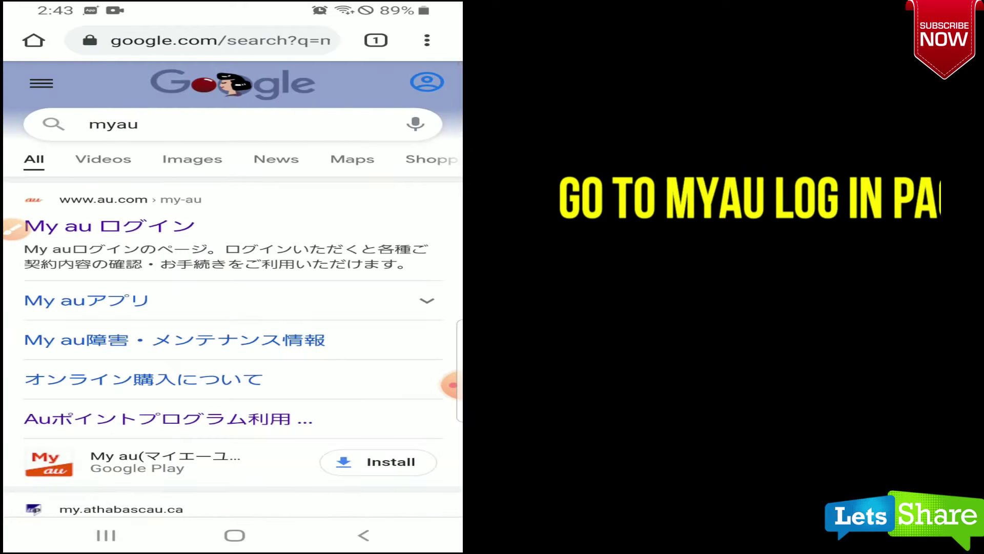
left_click(109, 226)
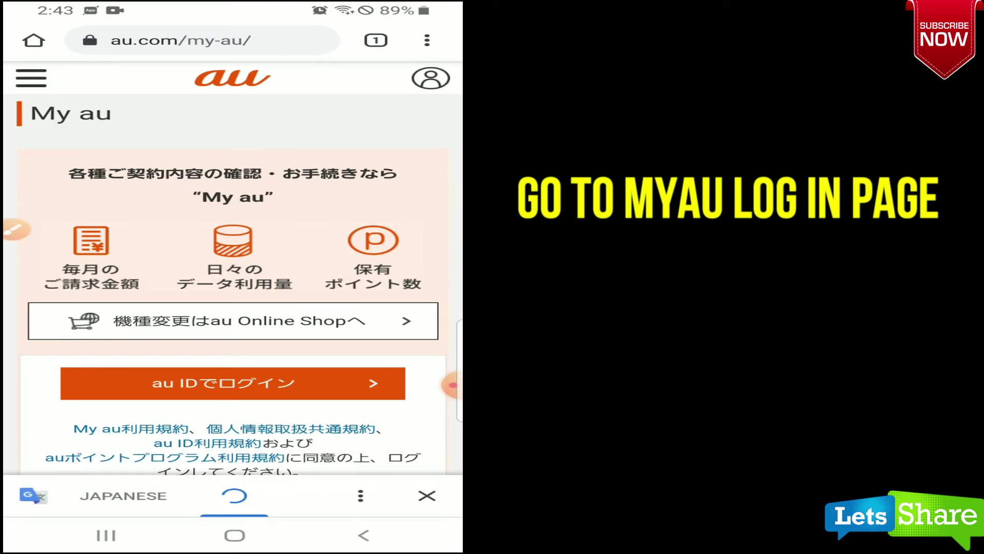
left_click(232, 411)
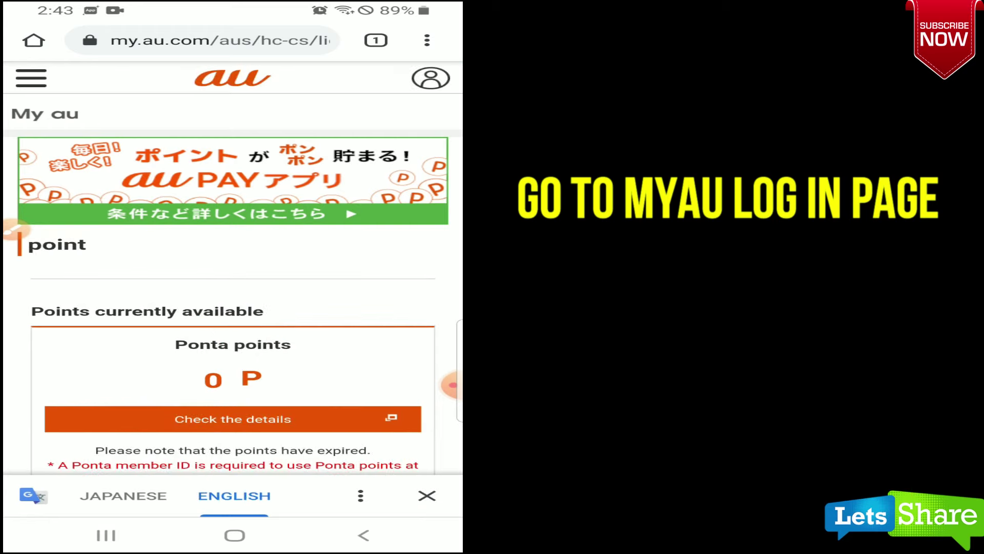
- View the account's customer information showing 0 Ponta points, then go home
left_click(431, 78)
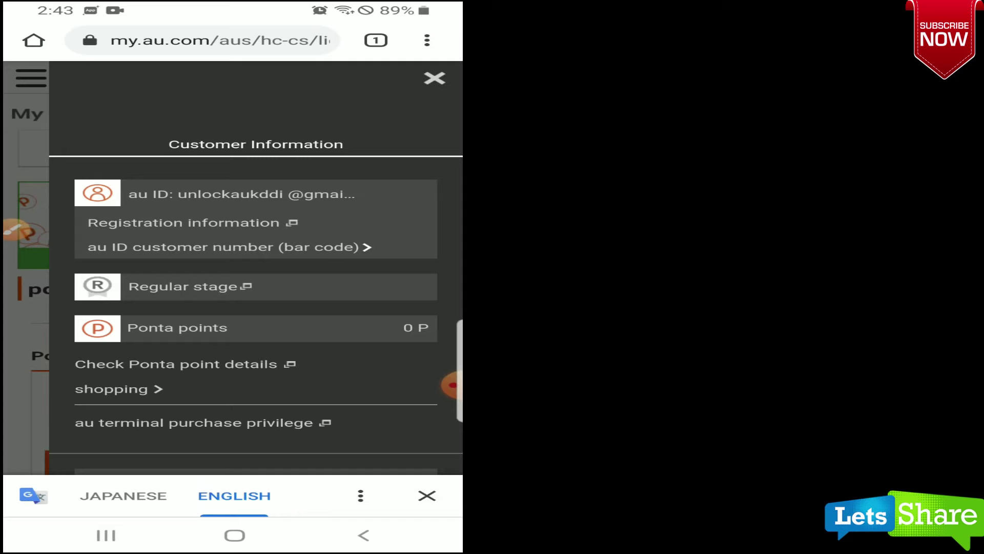
left_click(435, 77)
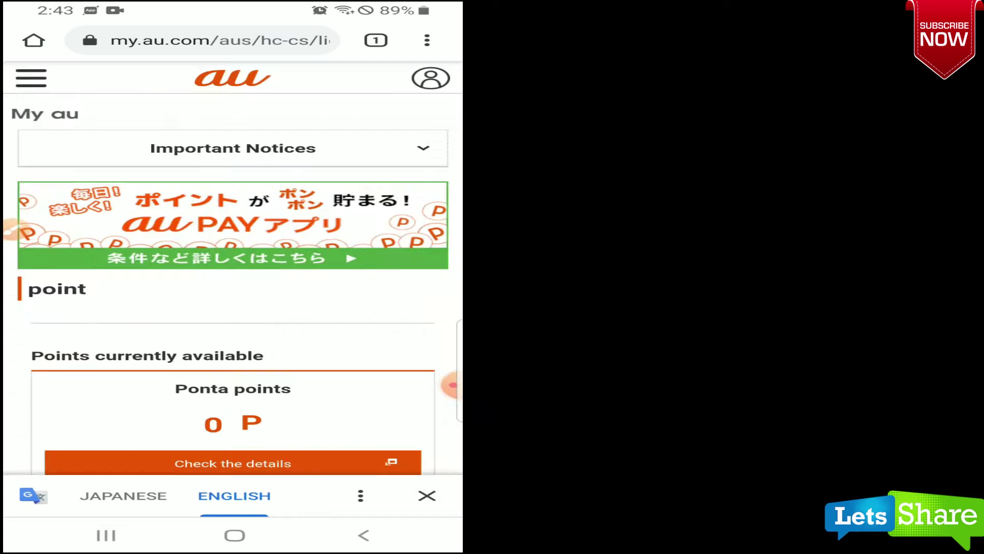
left_click(235, 534)
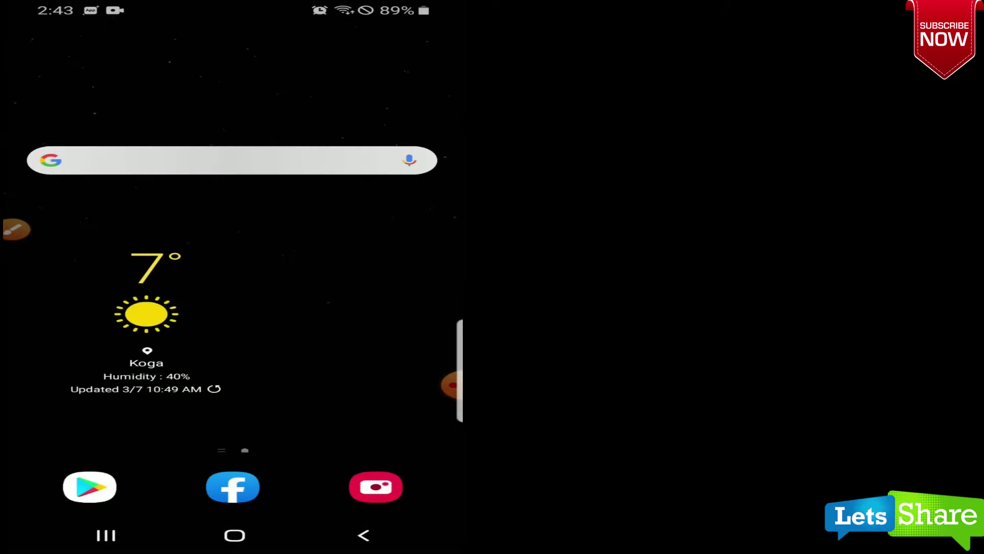
- Find and open the Messages app inside the Tools group
left_click_drag(231, 400, 231, 192)
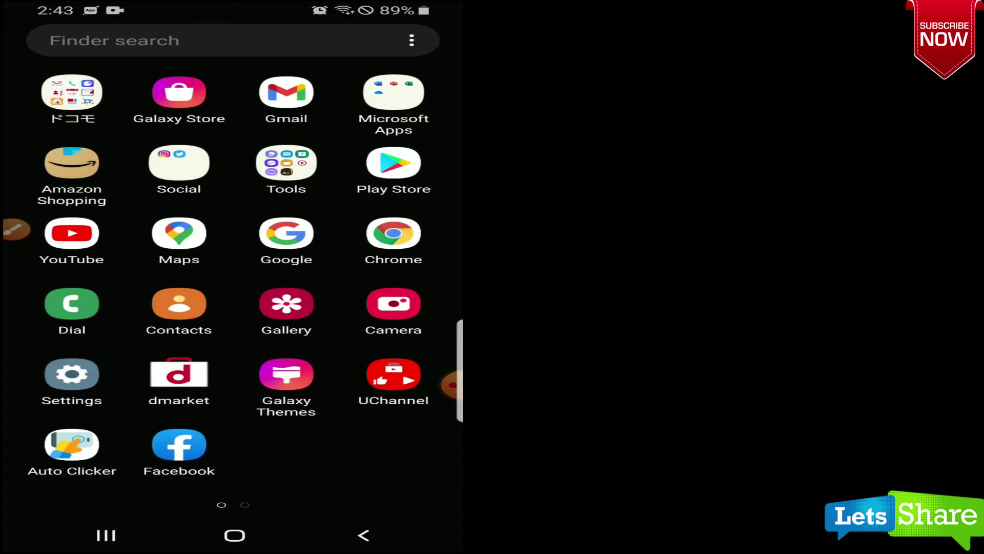
left_click_drag(385, 270, 77, 269)
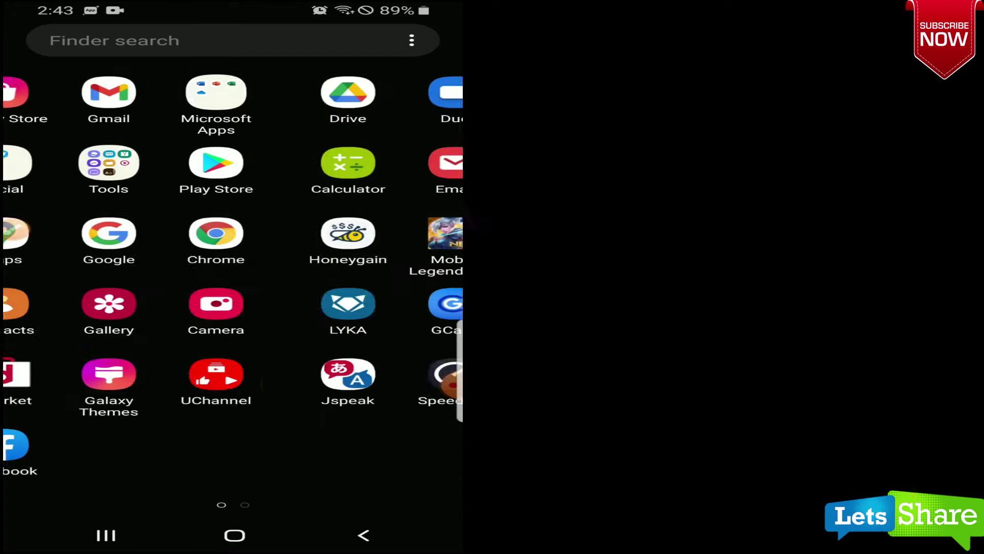
left_click(234, 534)
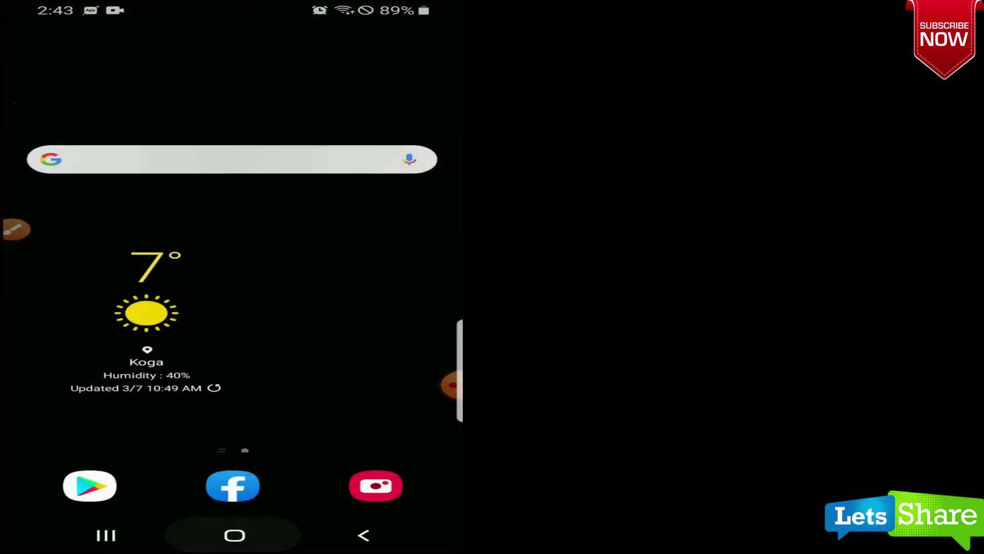
left_click_drag(231, 423, 231, 192)
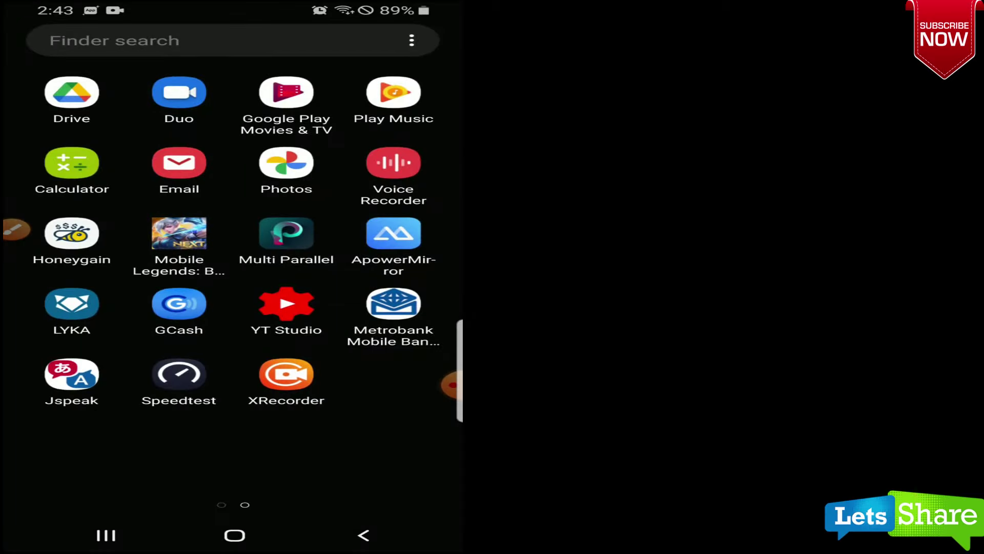
left_click_drag(77, 270, 385, 269)
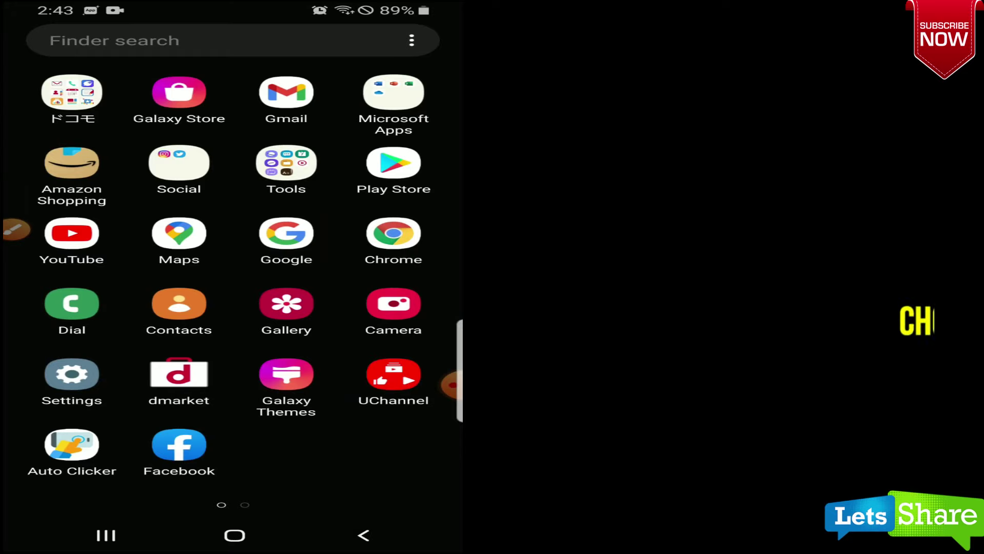
left_click(286, 163)
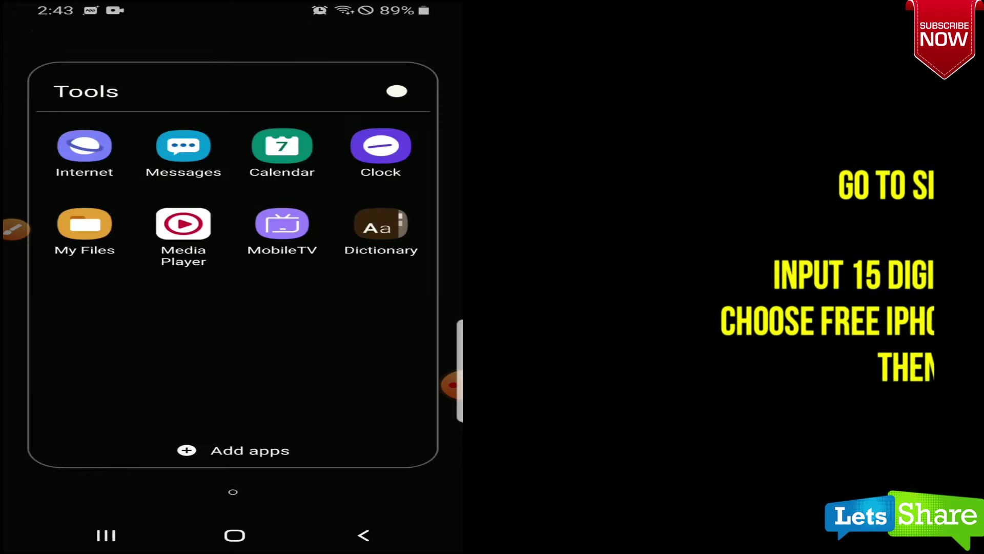
left_click(184, 146)
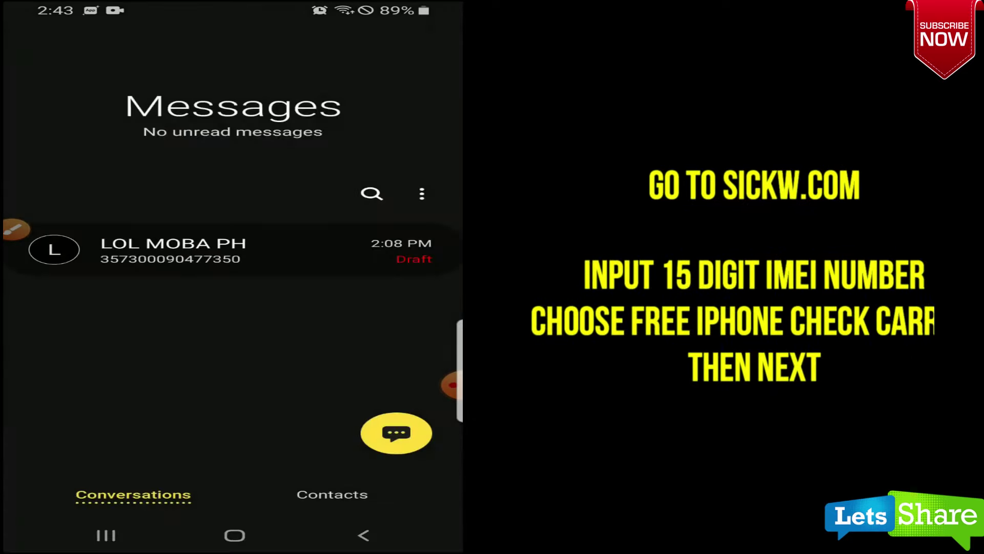
- Copy the 15-digit IMEI from the LOL MOBA PH draft and return to the app list
left_click(231, 251)
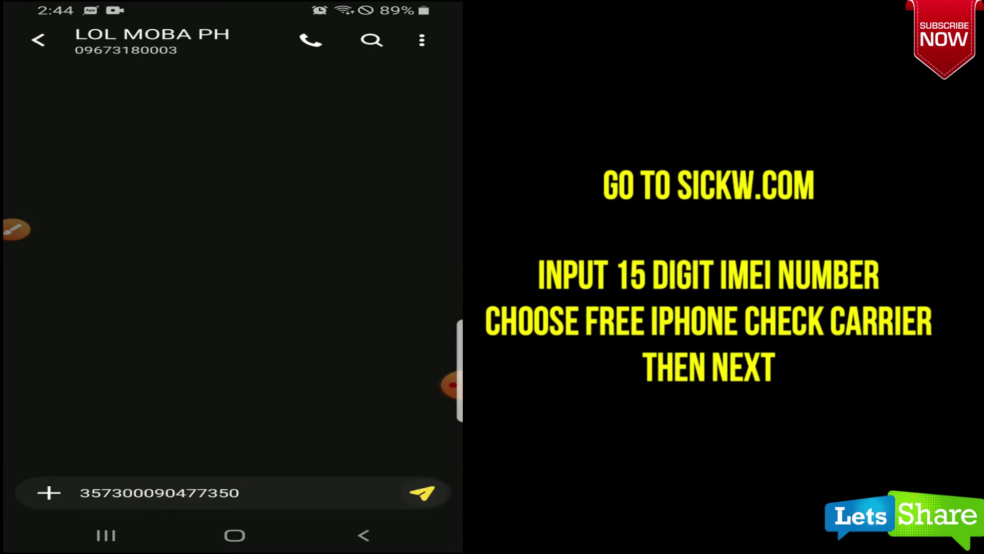
left_click(162, 492)
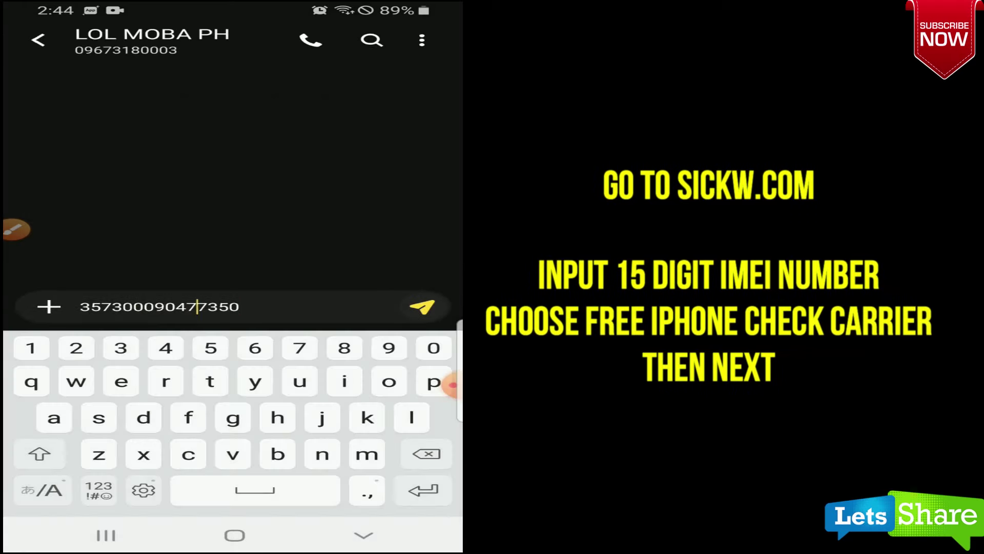
double_click(197, 306)
left_click(207, 278)
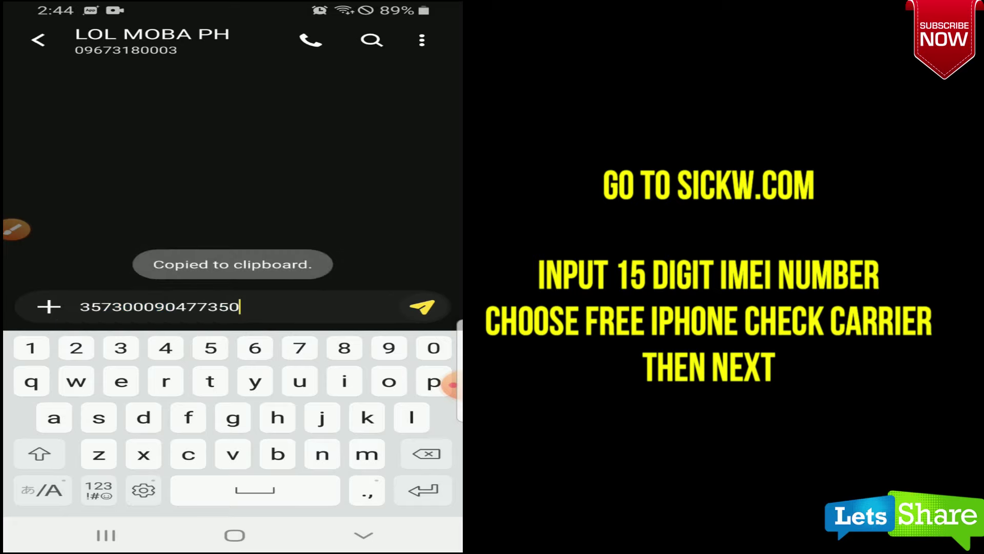
left_click(235, 534)
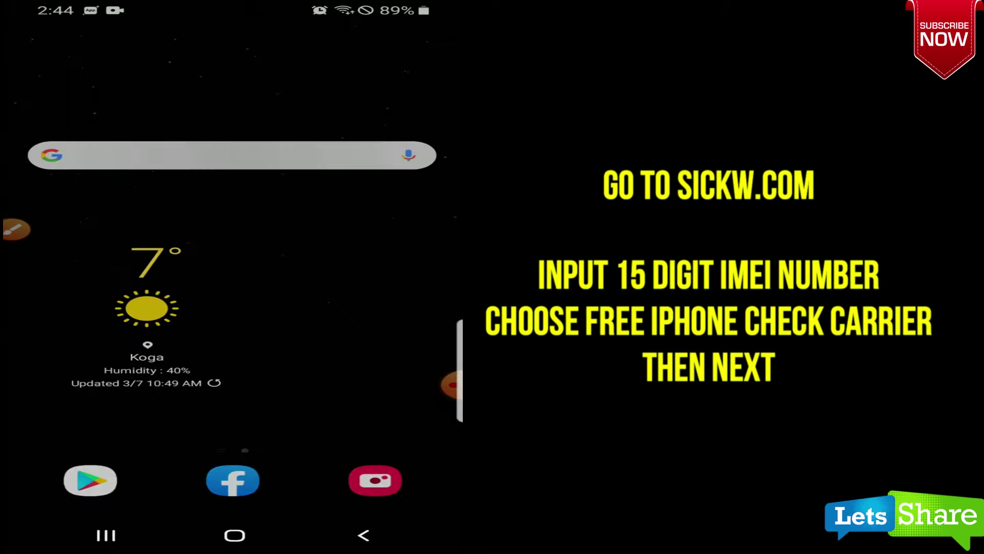
left_click_drag(231, 423, 231, 193)
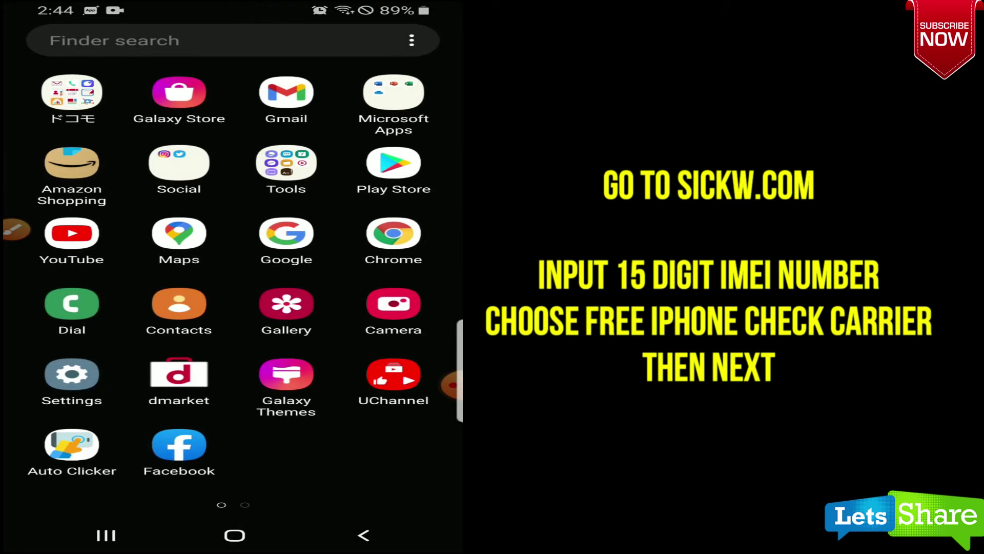
- Open sickw.com in a new Chrome tab
left_click(393, 234)
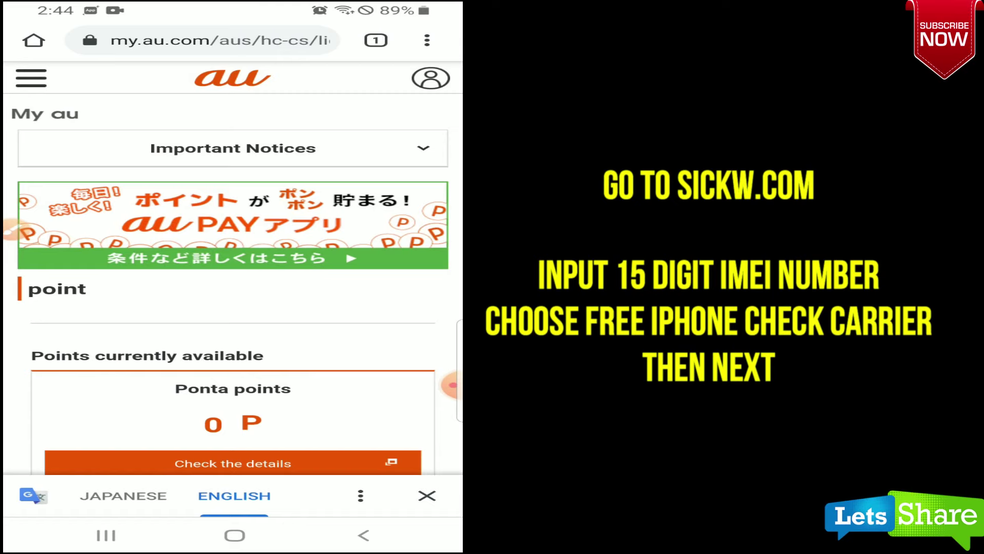
left_click(427, 40)
left_click(222, 72)
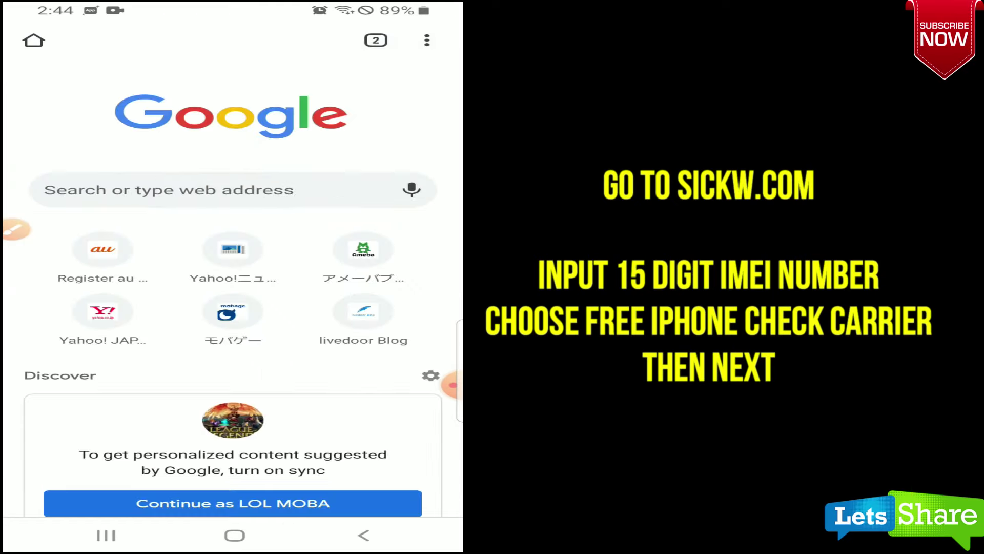
left_click(231, 190)
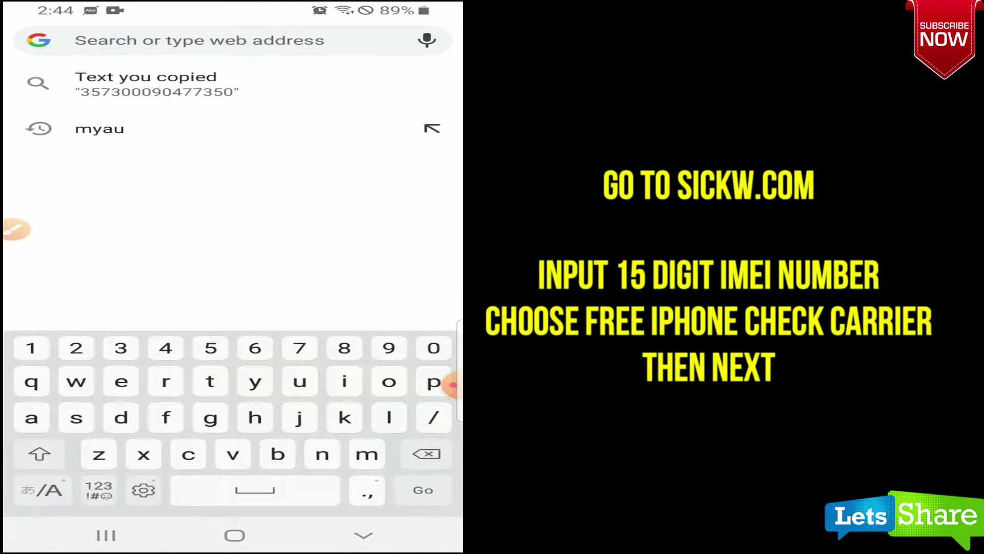
type("sick")
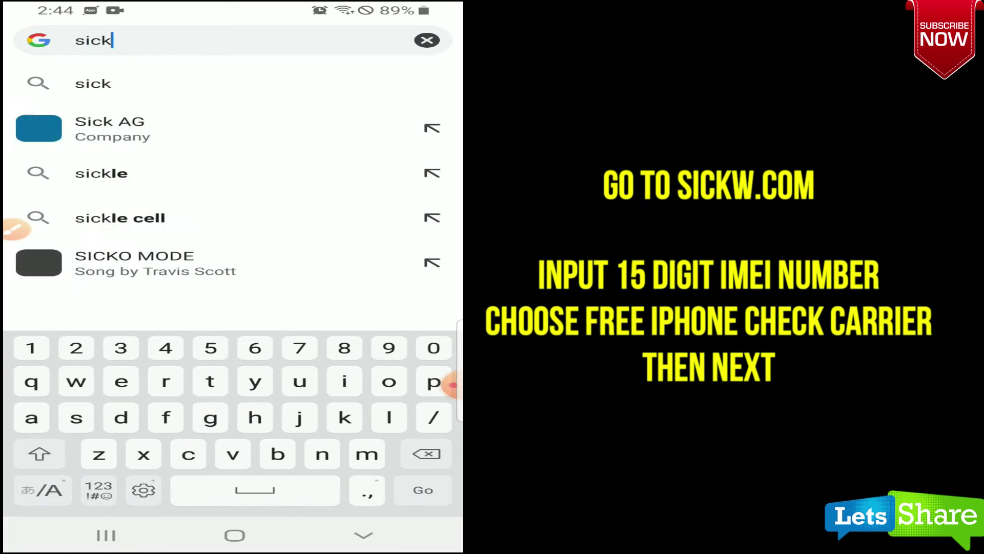
type("w.com")
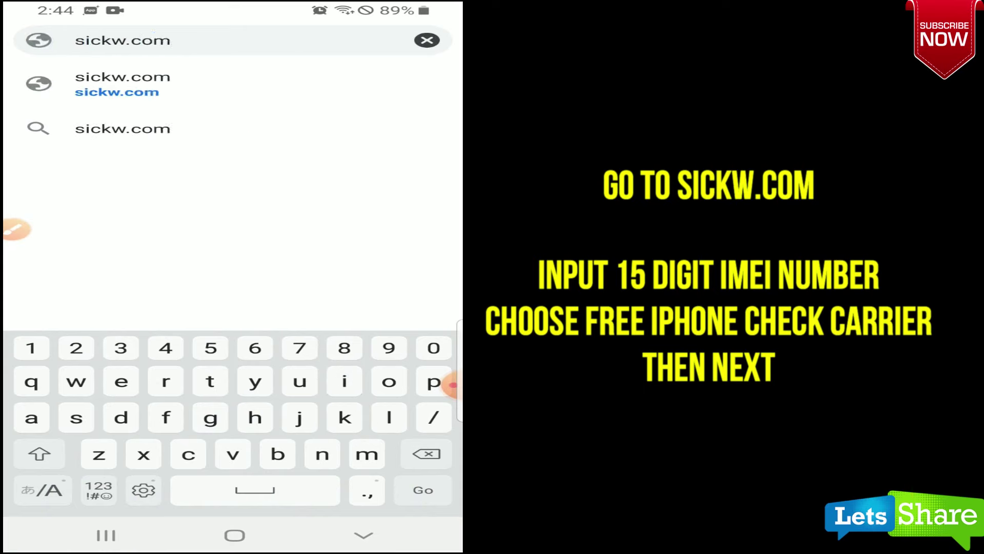
left_click(424, 490)
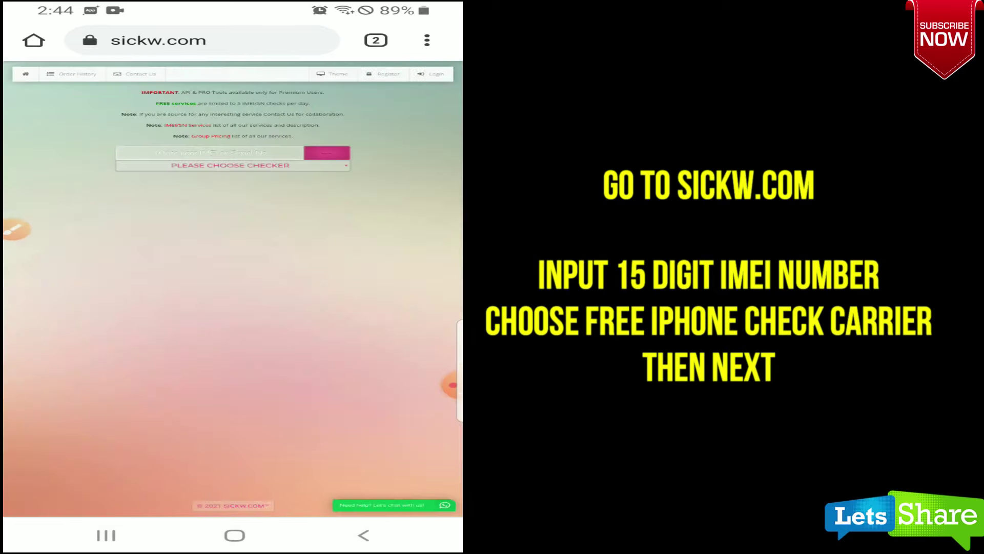
left_click(209, 152)
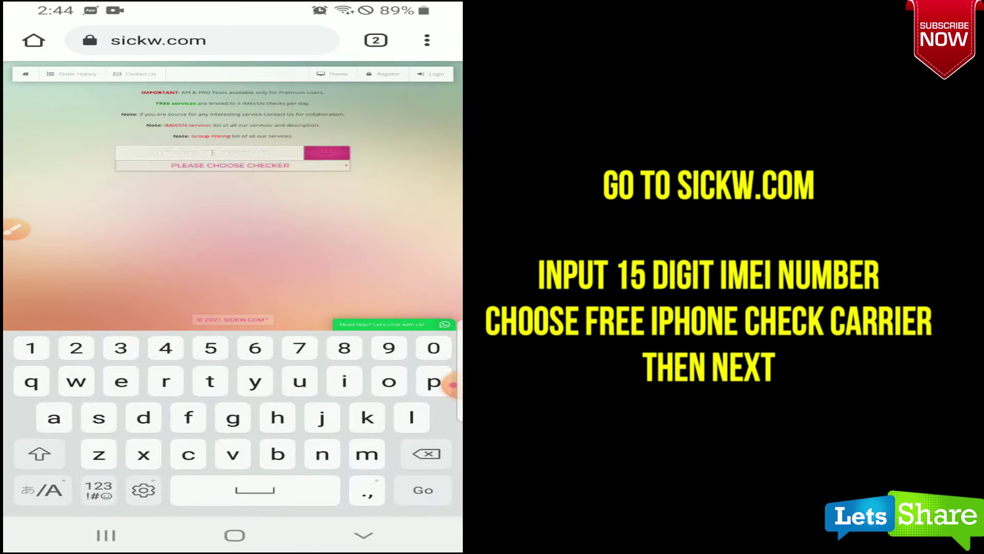
left_click(210, 152)
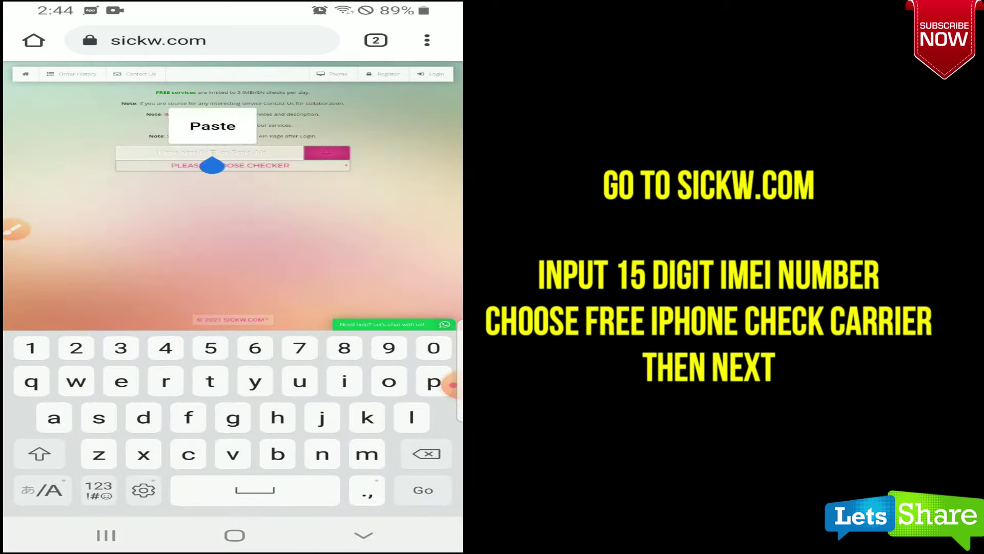
left_click(211, 126)
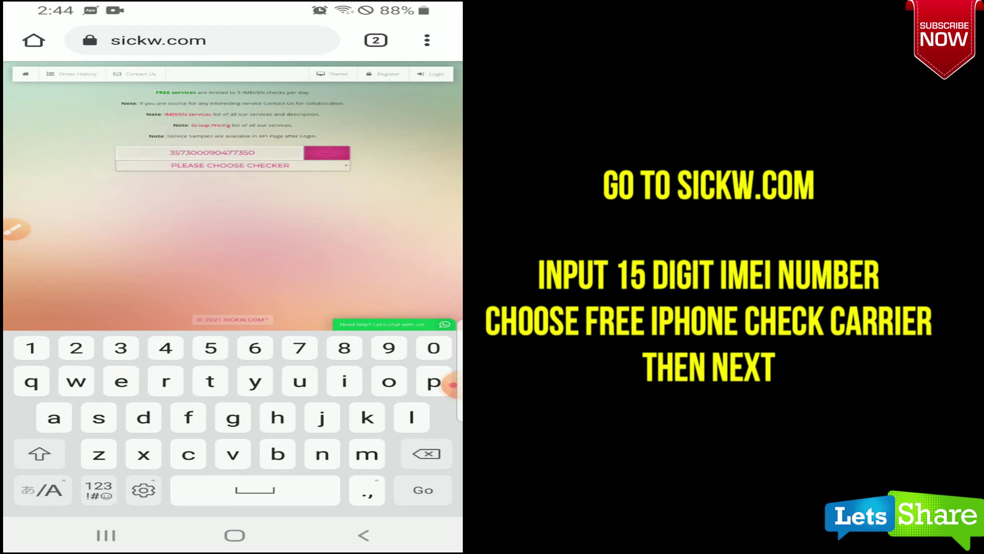
- Select the FREE - iPHONE CARRIER checker from the checker list
left_click(230, 165)
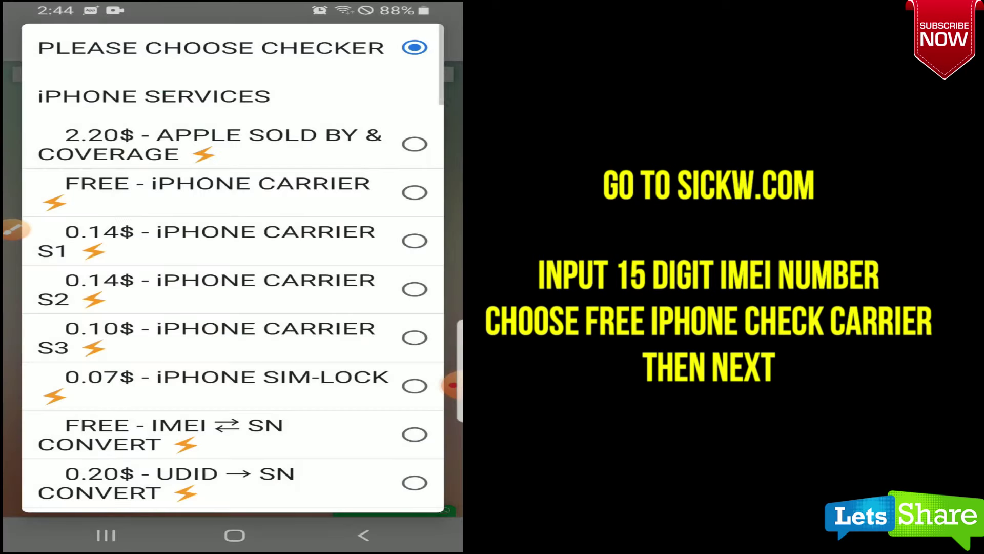
left_click(12, 228)
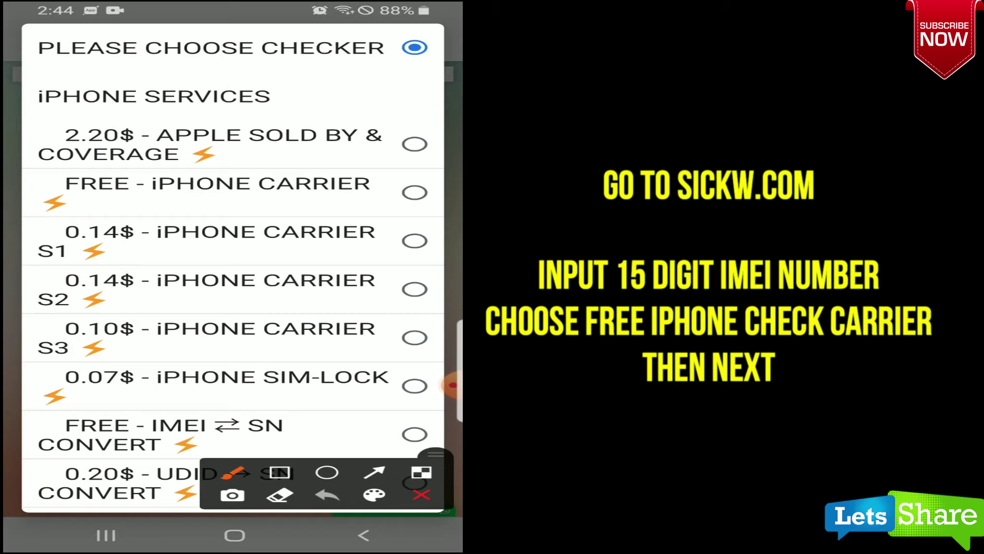
left_click(374, 471)
left_click_drag(132, 202, 403, 198)
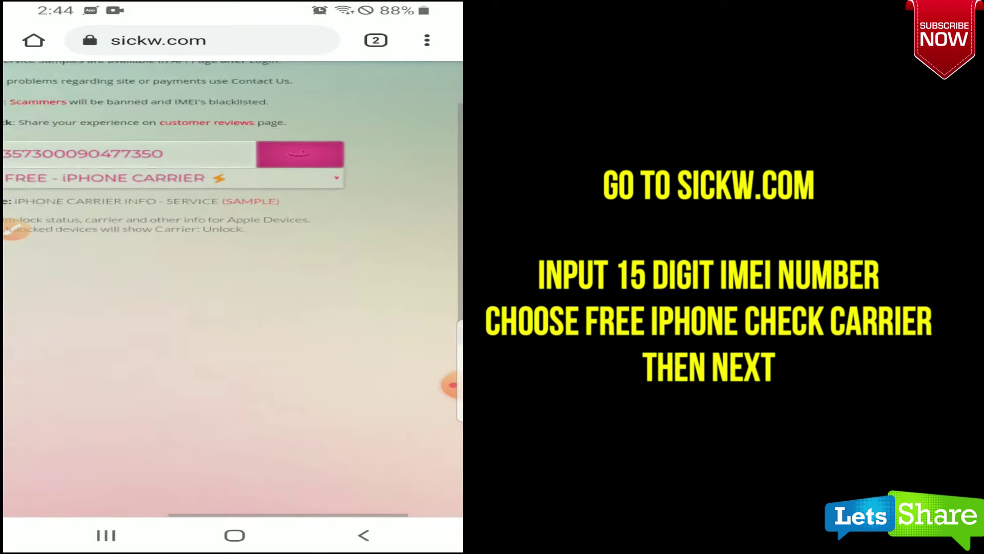
- Submit the IMEI on sickw.com to reveal the iPhone XS Max is locked to Japan KDDI
left_click(293, 195)
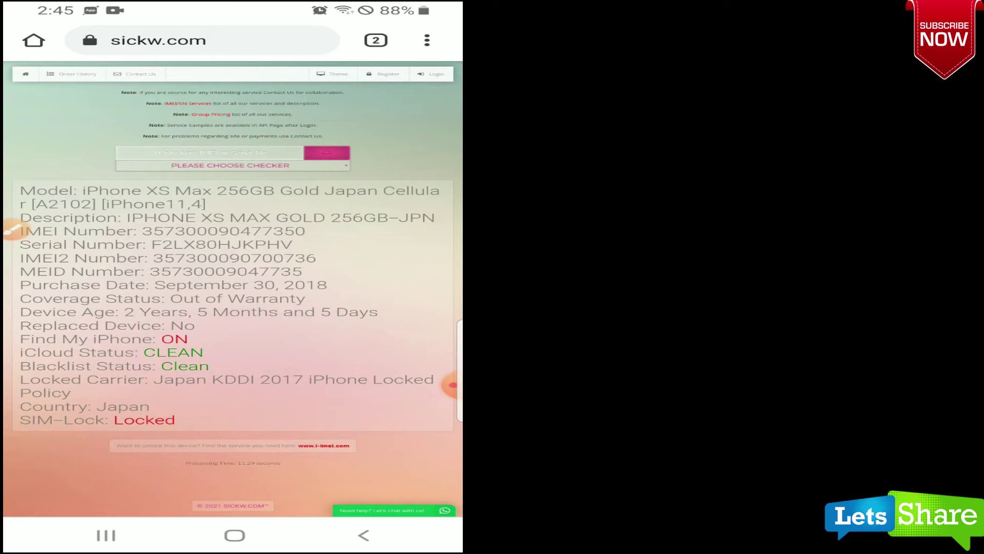
- In a new tab, search Google for 'au imei check' and reach au's IMEI lookup page
left_click(427, 40)
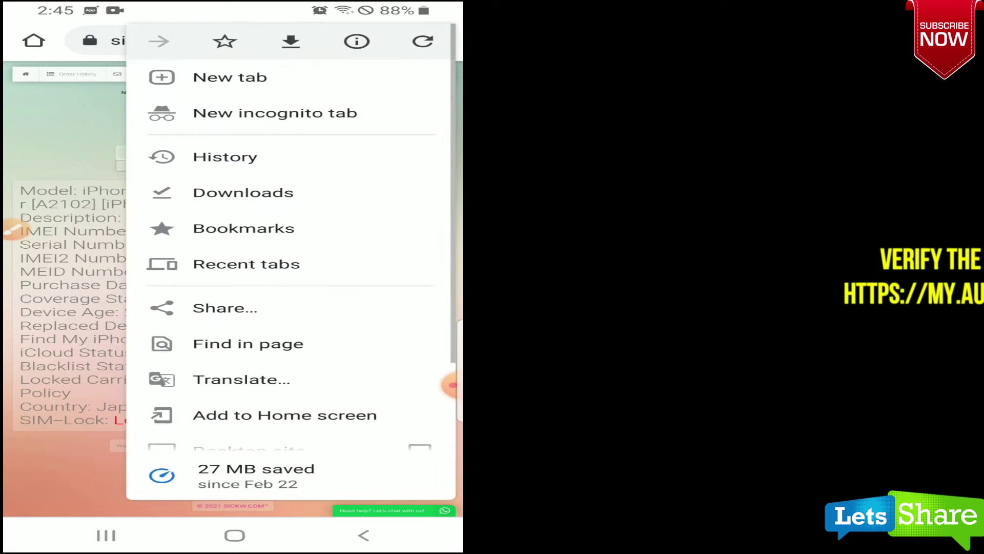
left_click(230, 75)
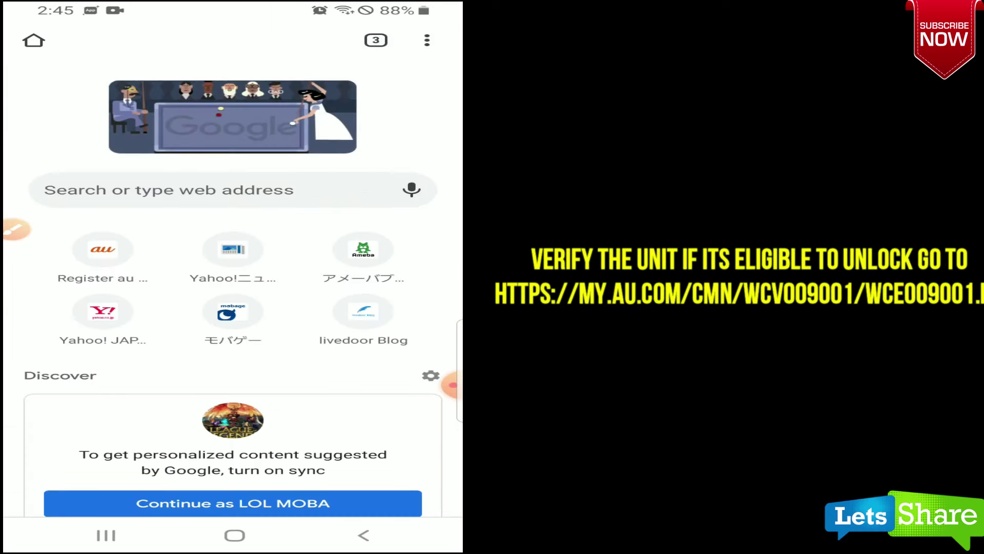
left_click(169, 190)
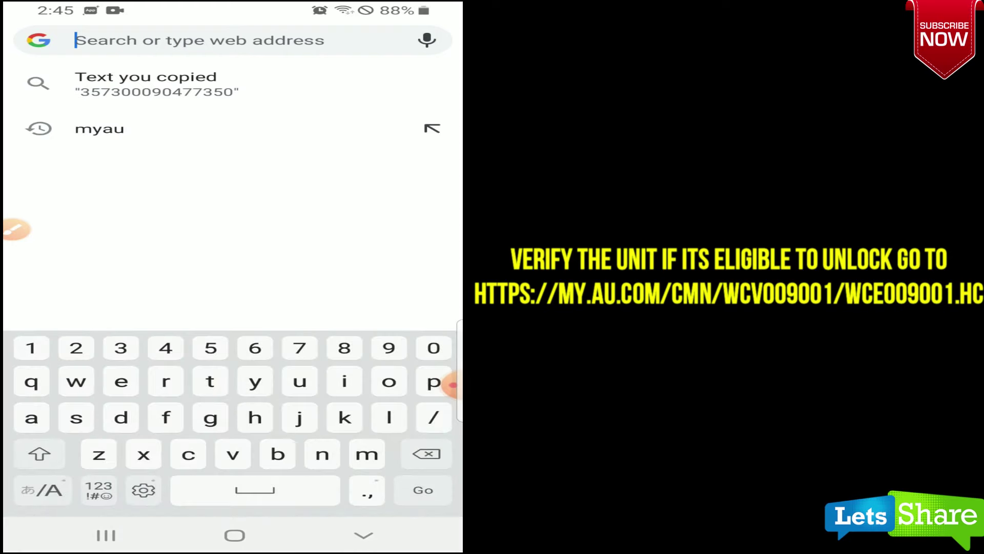
type("au i")
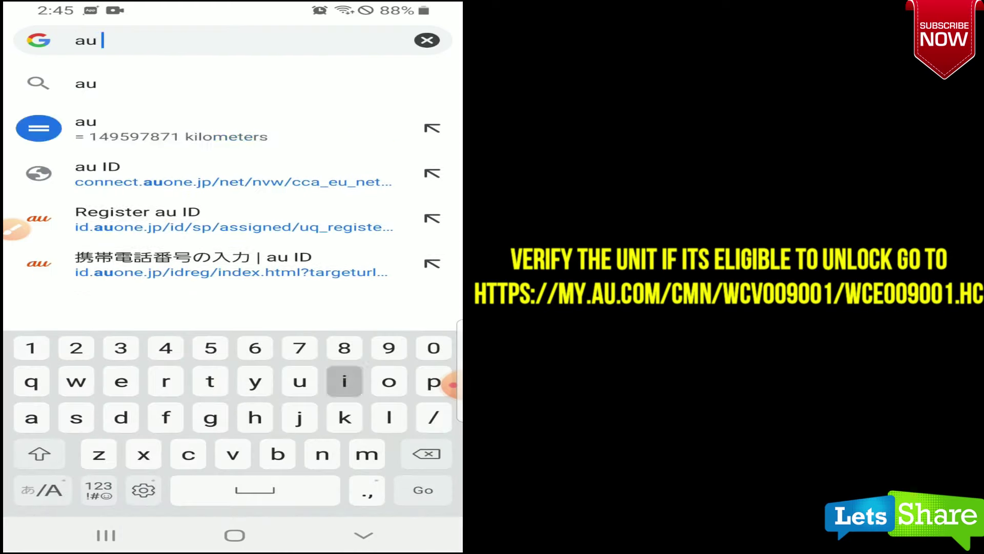
type("mei che")
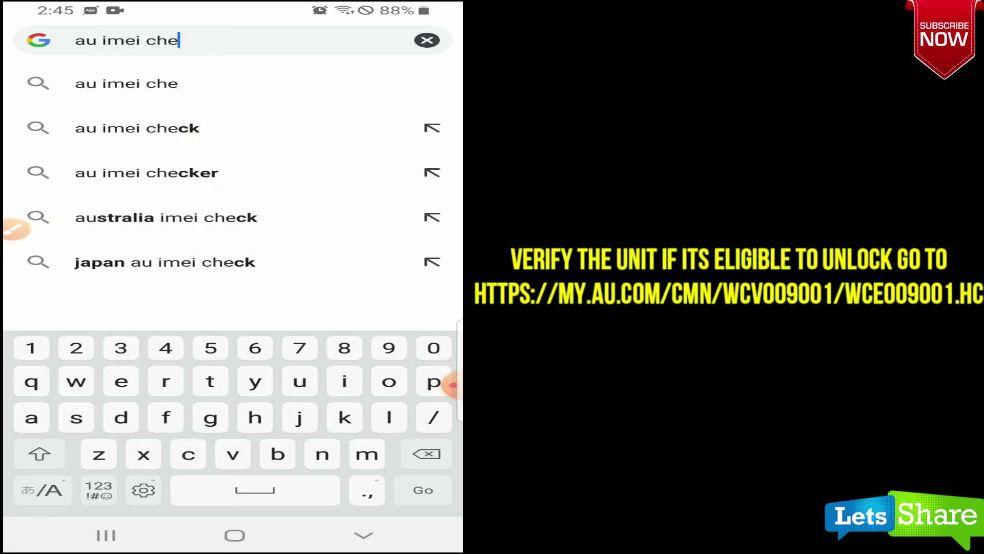
type("ck")
key("Return")
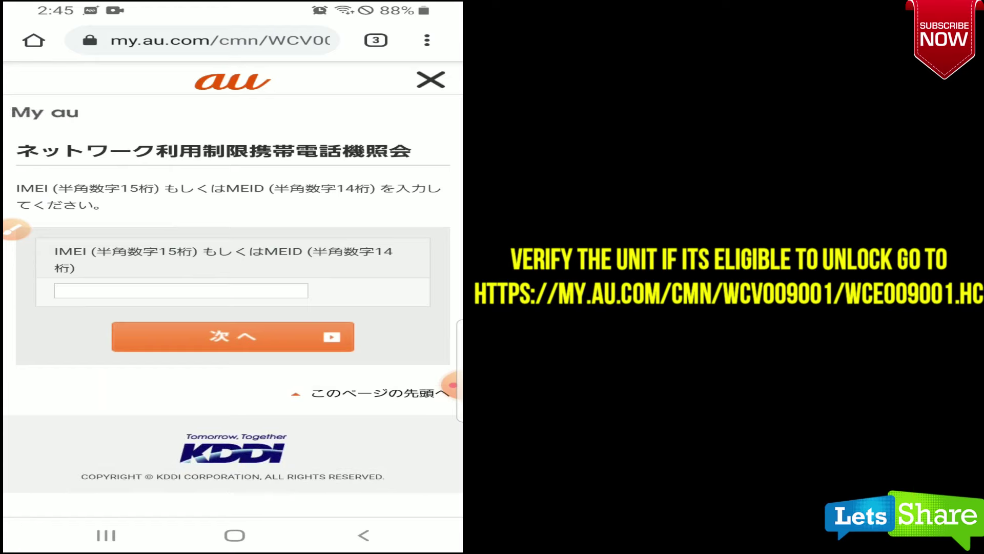
left_click(181, 290)
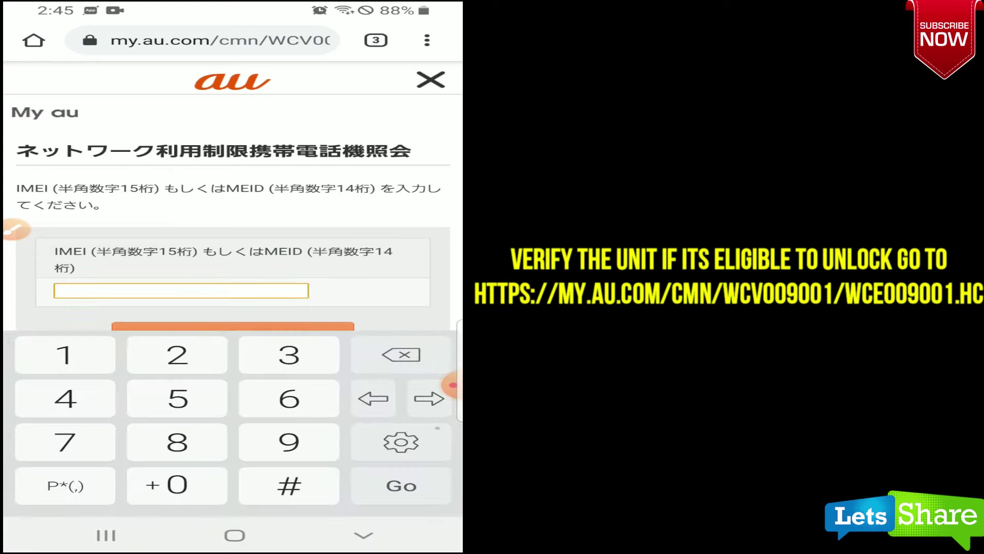
left_click(57, 290)
left_click(67, 262)
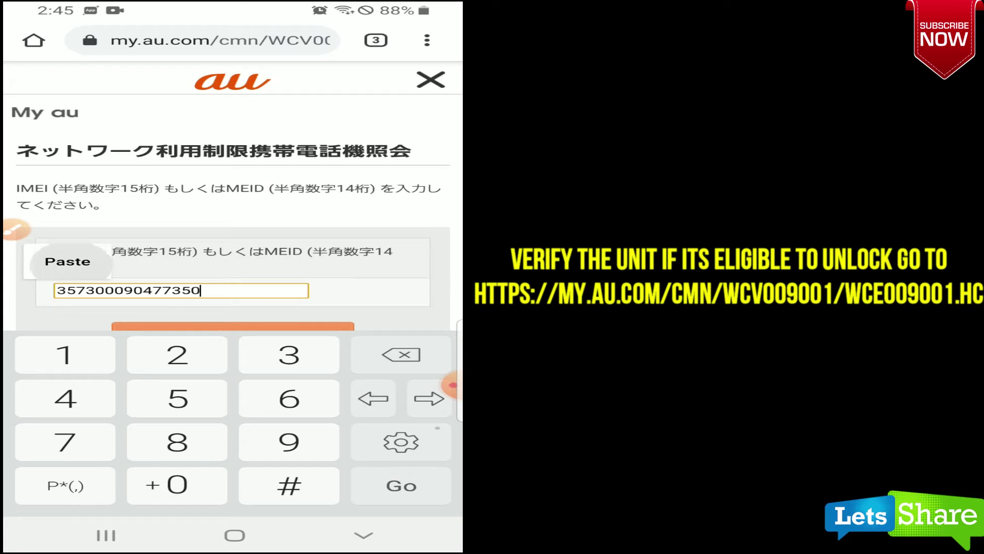
left_click(401, 485)
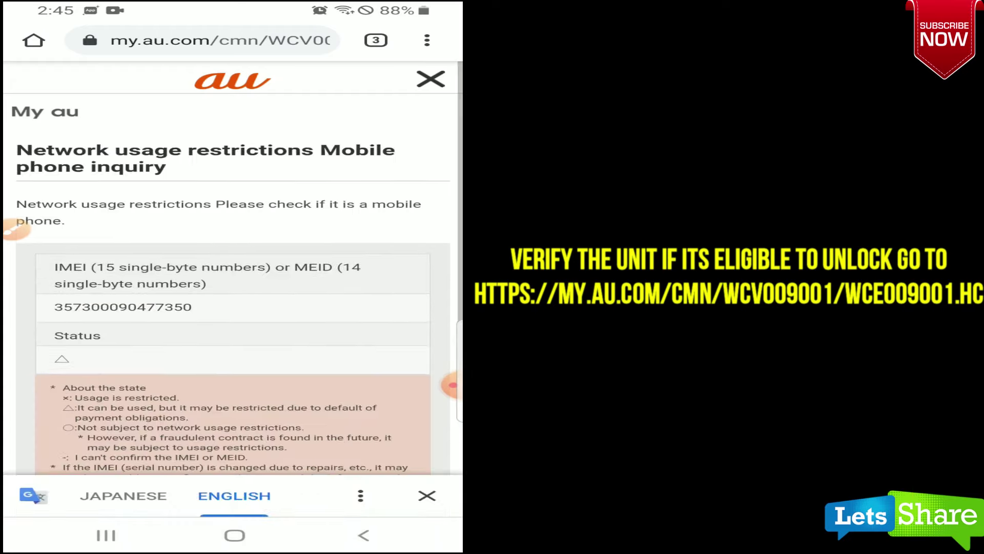
scroll(233, 269, "down", 3)
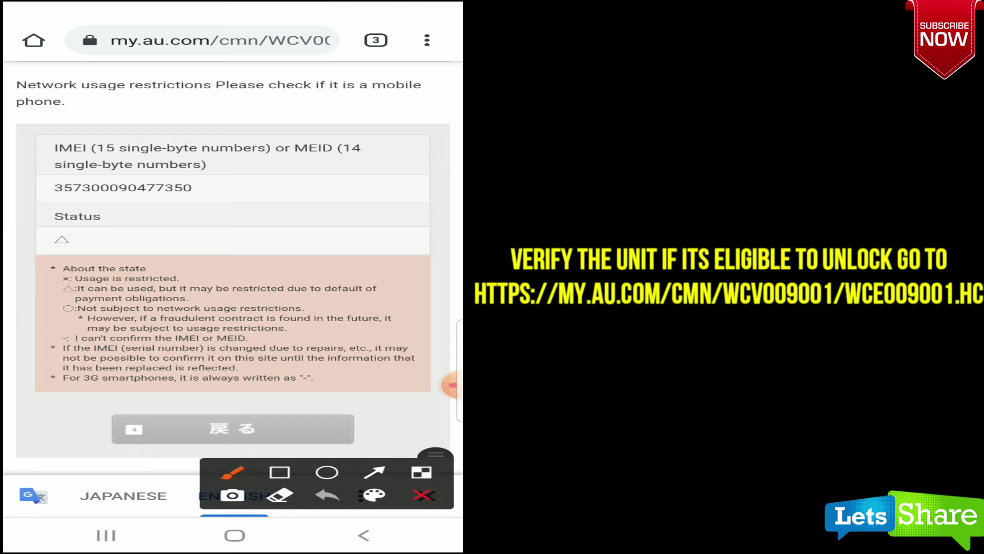
- Circle the △ symbol in the status legend with the markup tool, then clear it
left_click(374, 471)
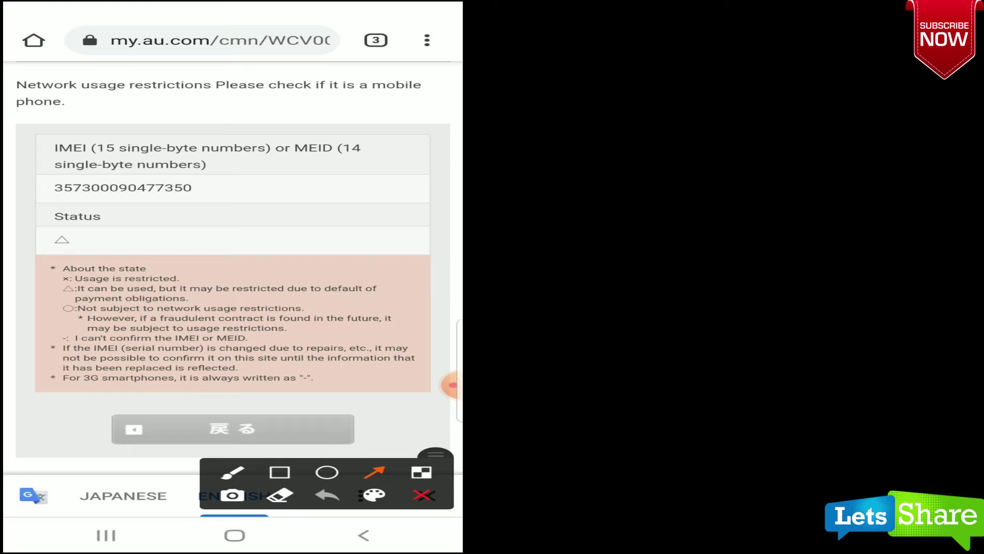
left_click(327, 472)
left_click_drag(57, 279, 106, 308)
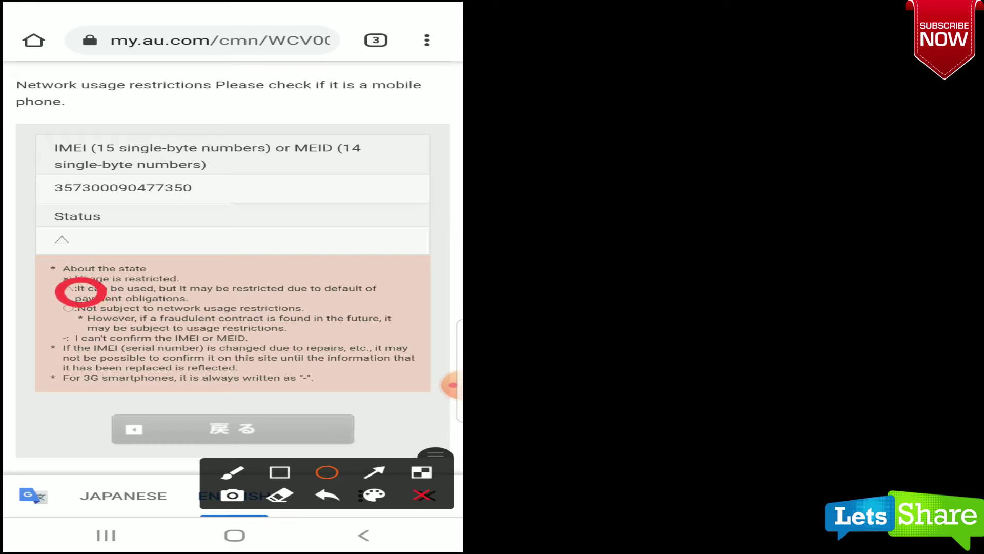
left_click_drag(52, 281, 104, 305)
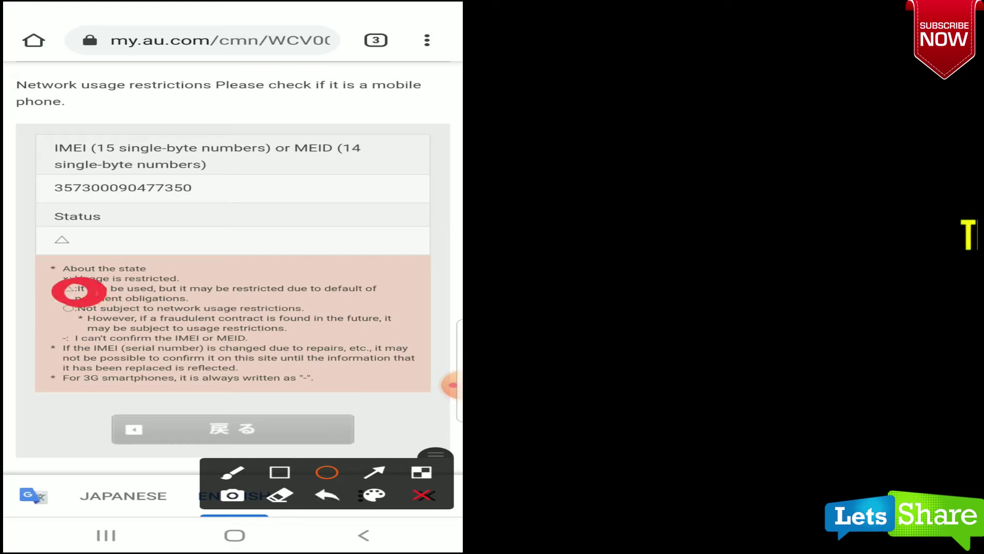
left_click(421, 494)
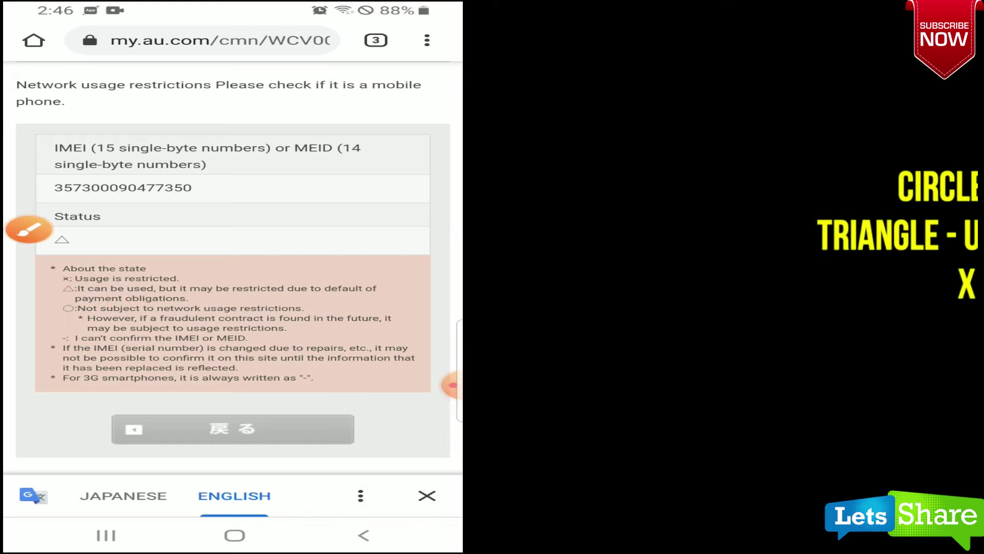
- Draw a red arrow pointing at the △ explanation line in the legend
left_click(29, 230)
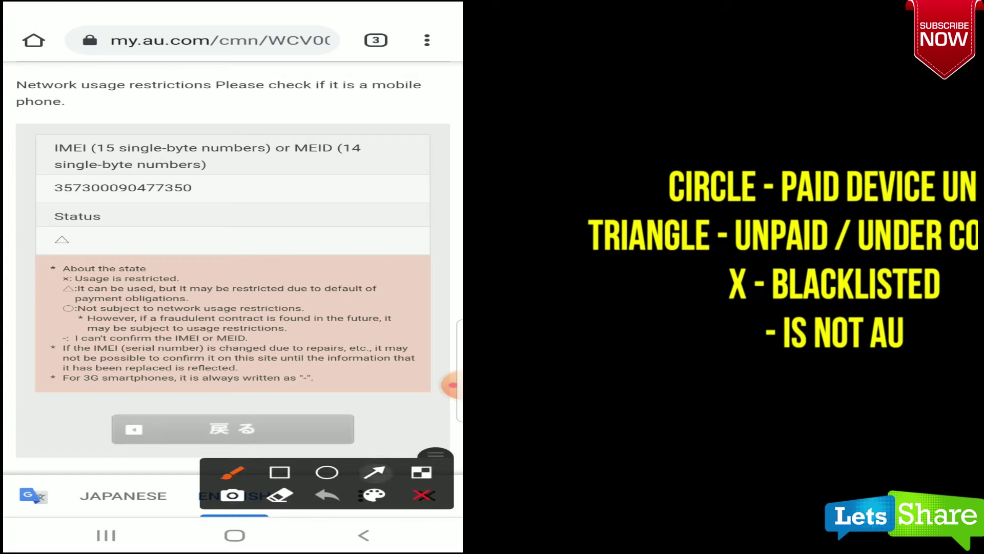
left_click_drag(5, 294, 53, 291)
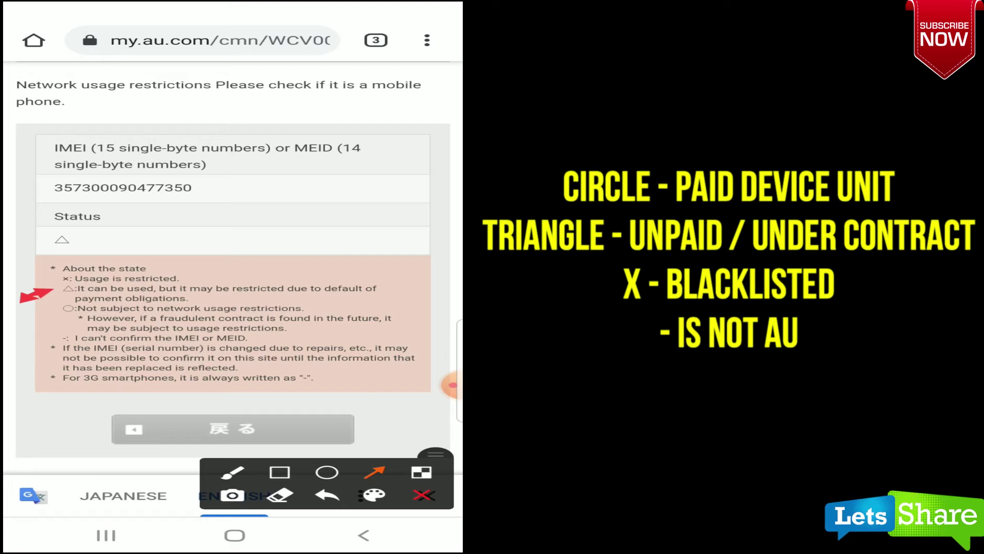
left_click(422, 495)
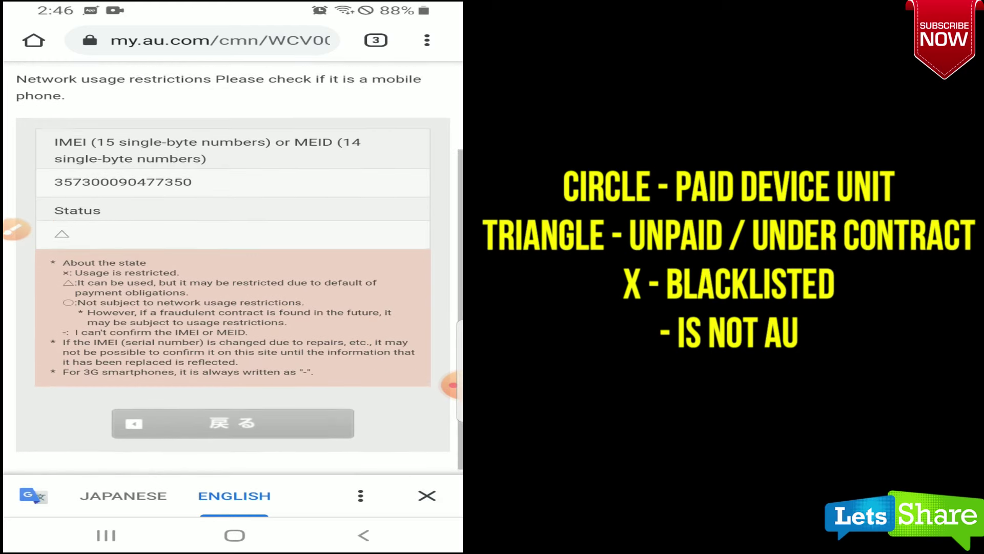
left_click(29, 229)
left_click(374, 471)
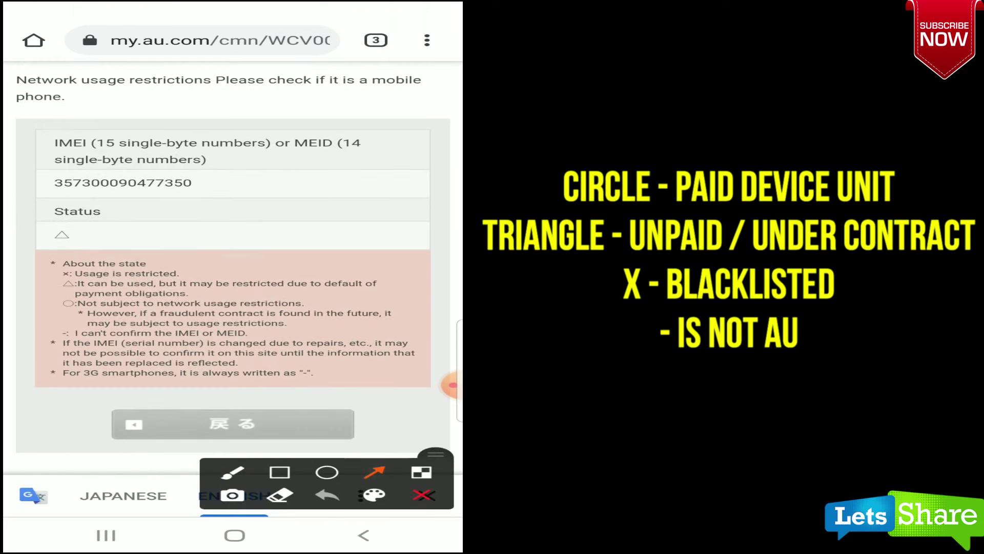
left_click_drag(23, 325, 61, 290)
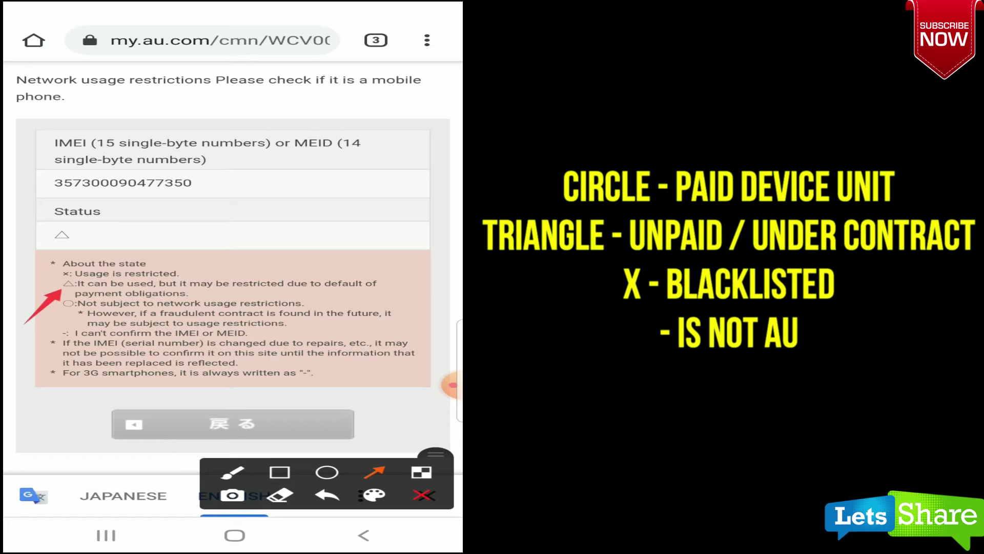
- Clear the arrow, then point a red arrow at the ○ explanation and clear it
left_click(422, 494)
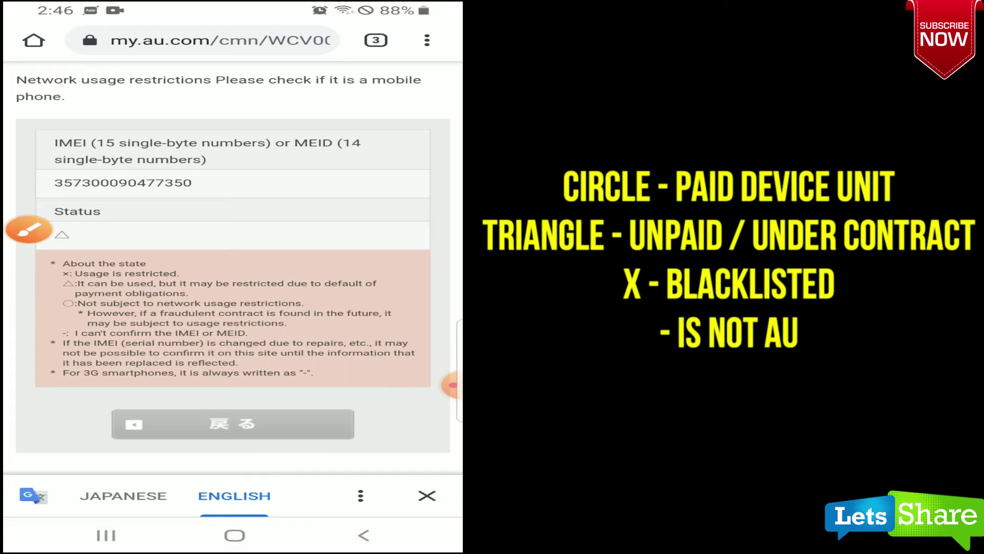
left_click(28, 229)
left_click(375, 471)
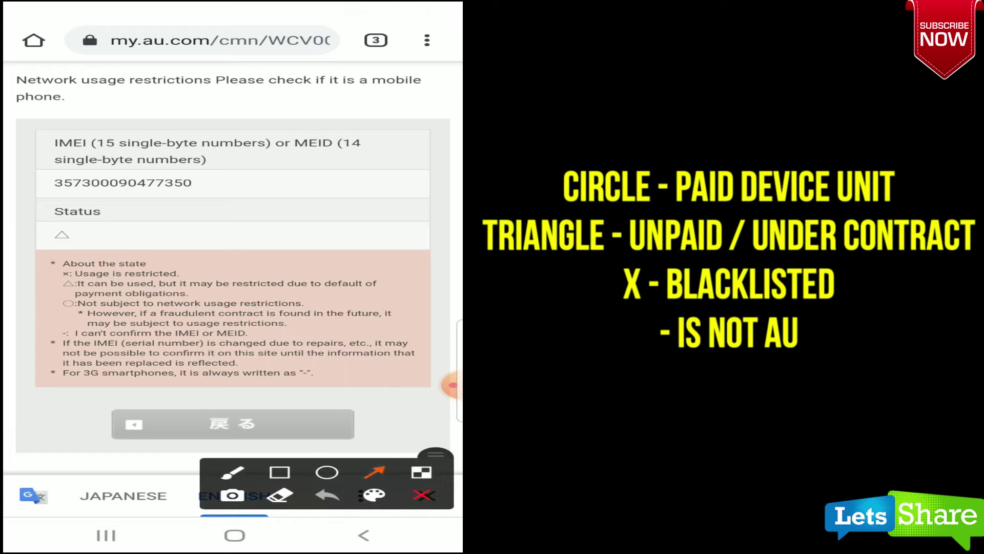
left_click_drag(29, 337, 59, 315)
left_click(421, 496)
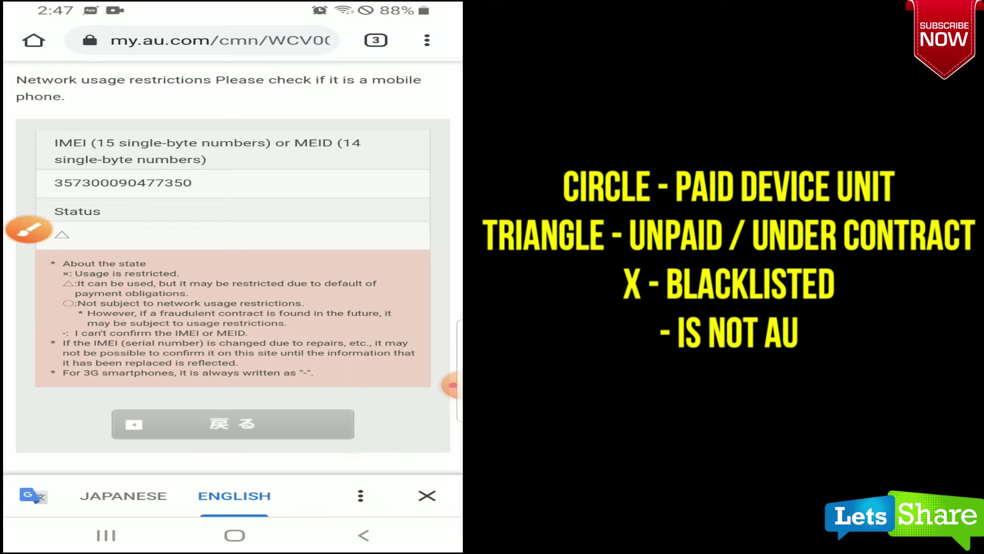
scroll(239, 270, "down", 1)
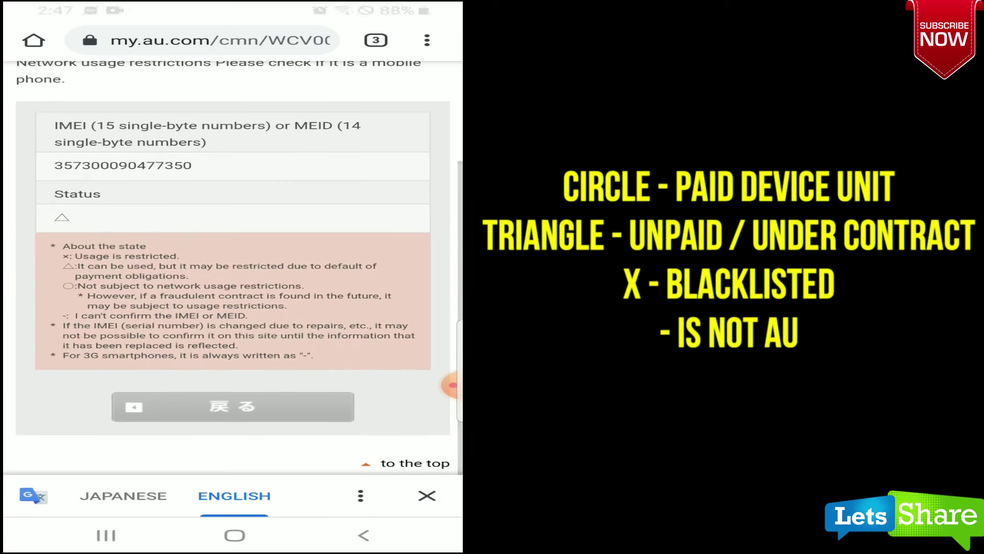
- Point red arrows at the × and lower status notes, then clear every marking
left_click(453, 384)
left_click(375, 470)
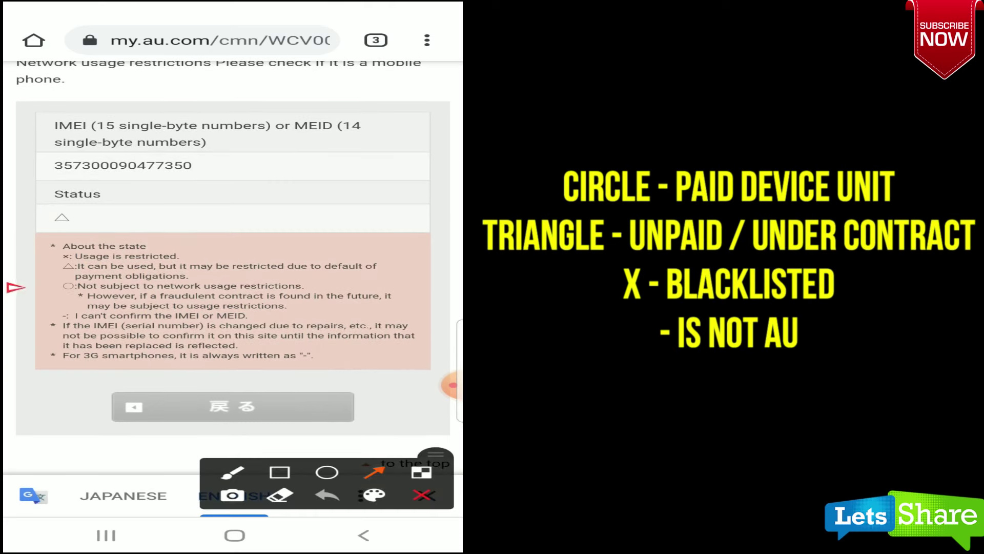
left_click_drag(26, 285, 52, 258)
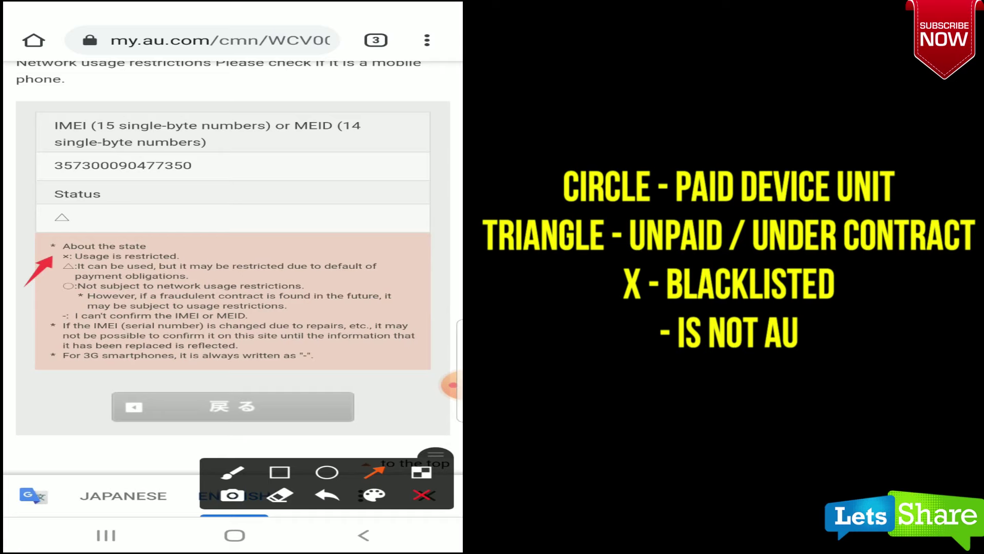
left_click(423, 495)
left_click(29, 229)
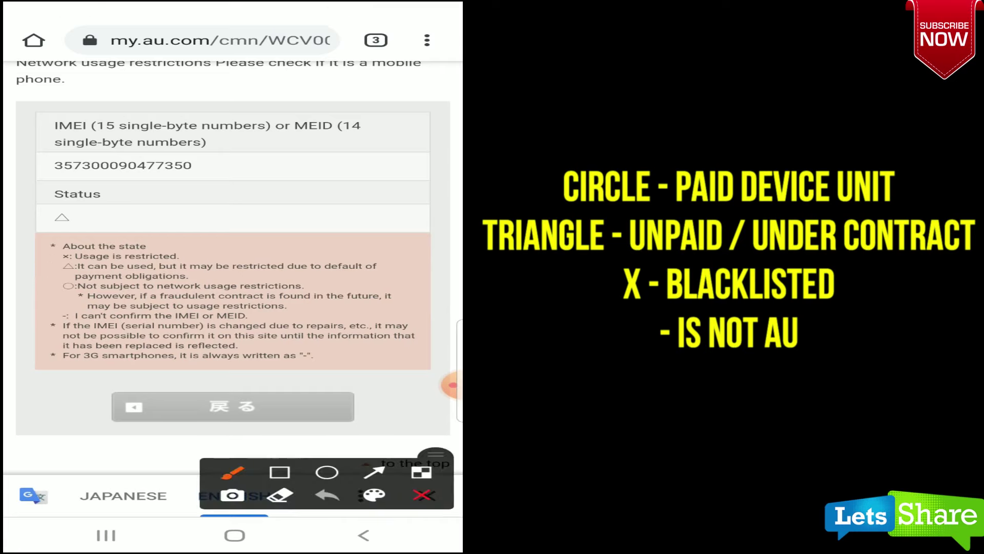
left_click(375, 471)
mouse_move(52, 356)
left_mouse_down()
mouse_move(36, 363)
mouse_move(50, 317)
left_mouse_up()
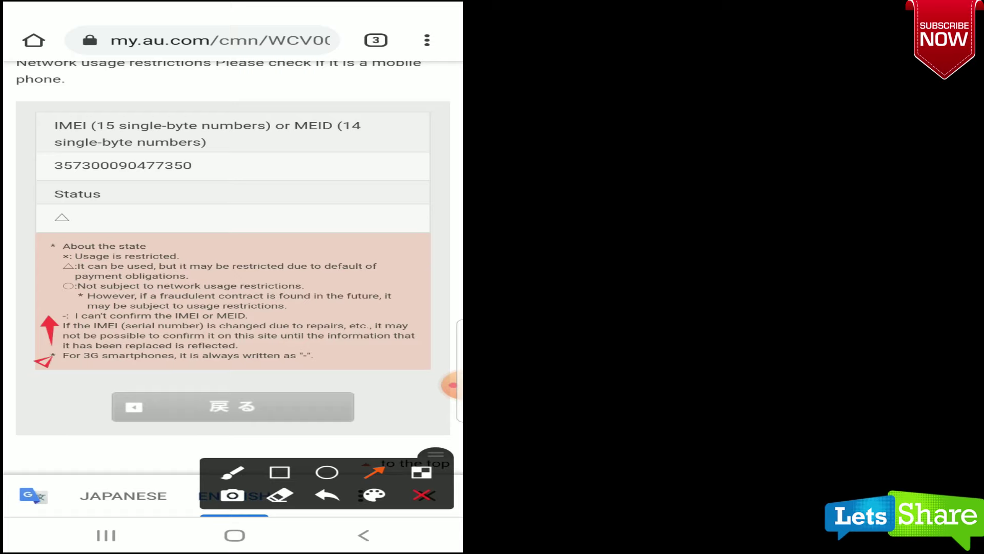
left_click(422, 494)
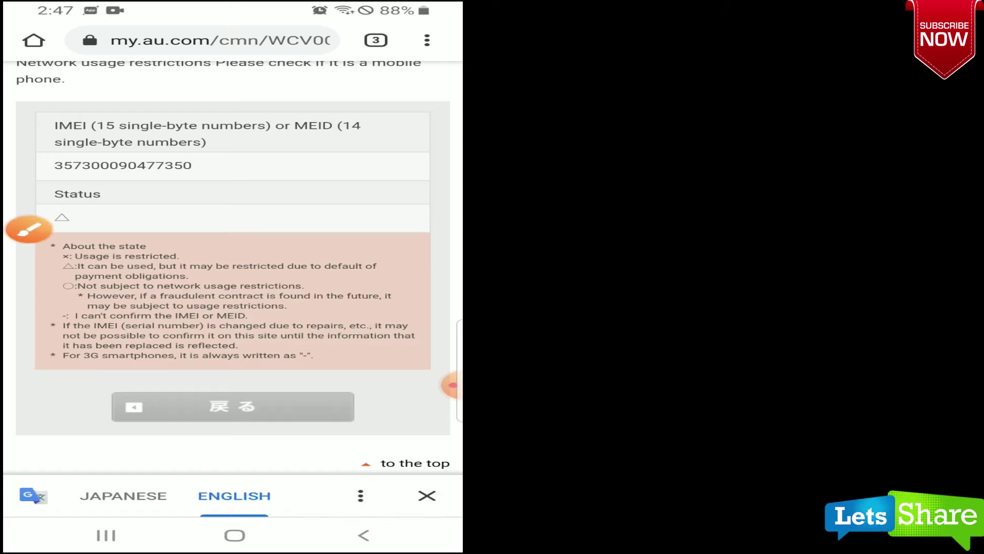
scroll(232, 268, "up", 2)
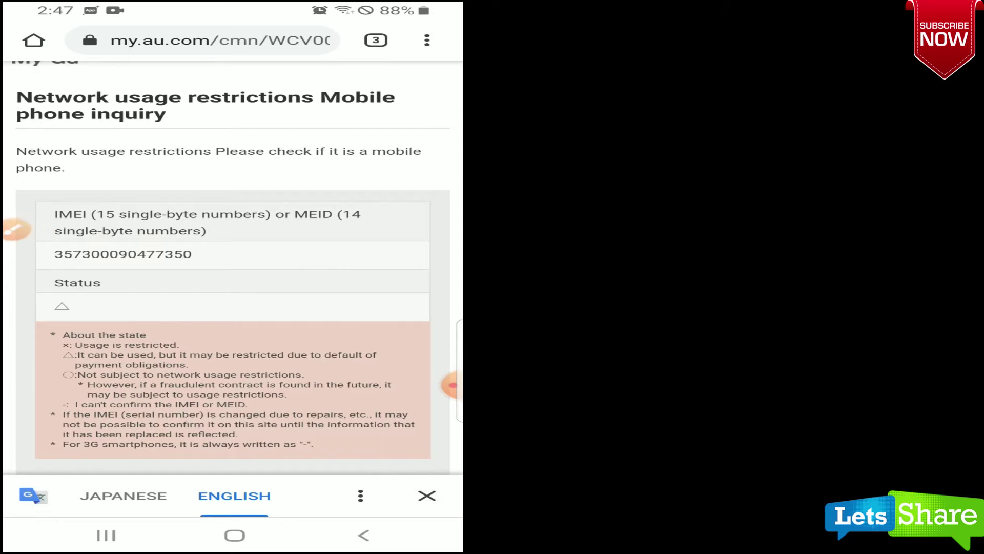
- In a new tab, run a Google search for 'au sim unlock'
left_click(427, 40)
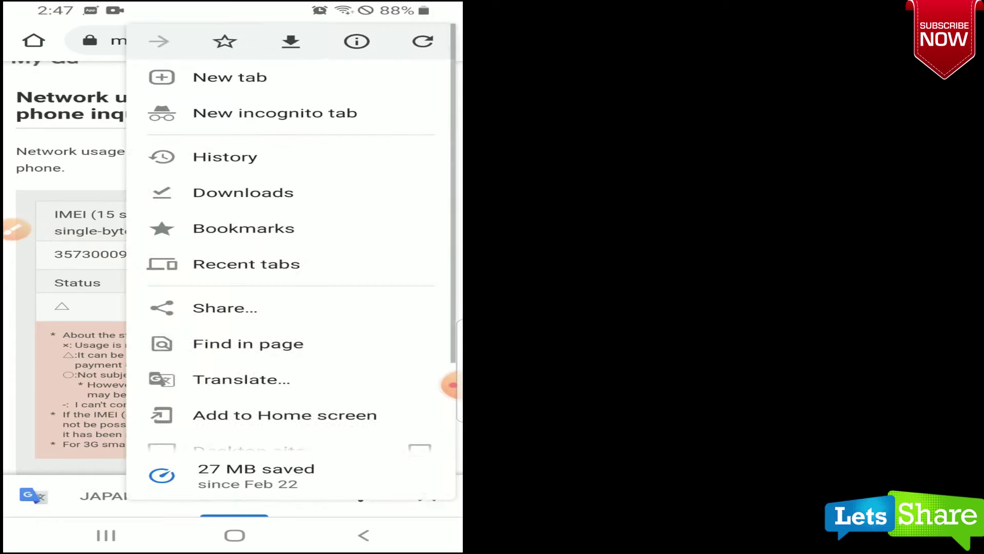
left_click(230, 77)
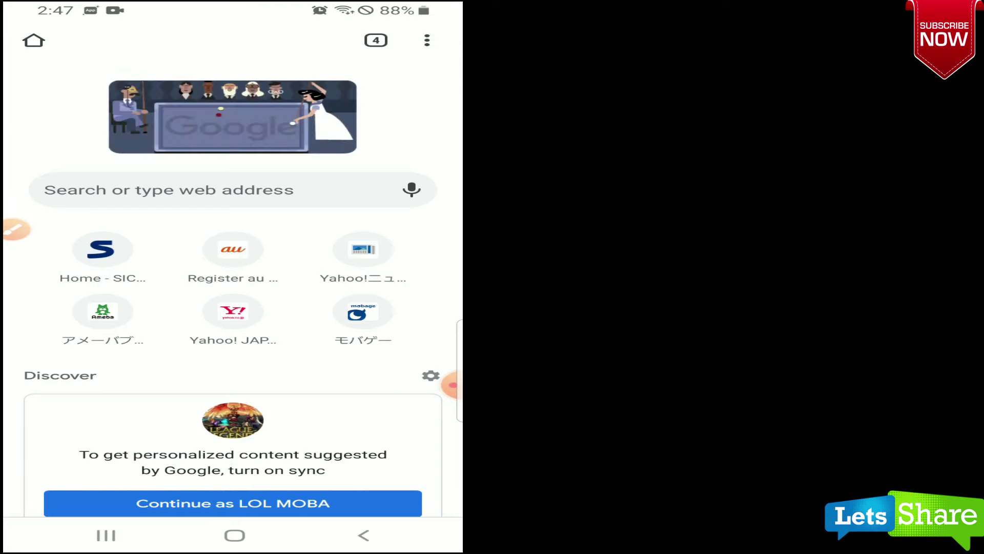
left_click(169, 190)
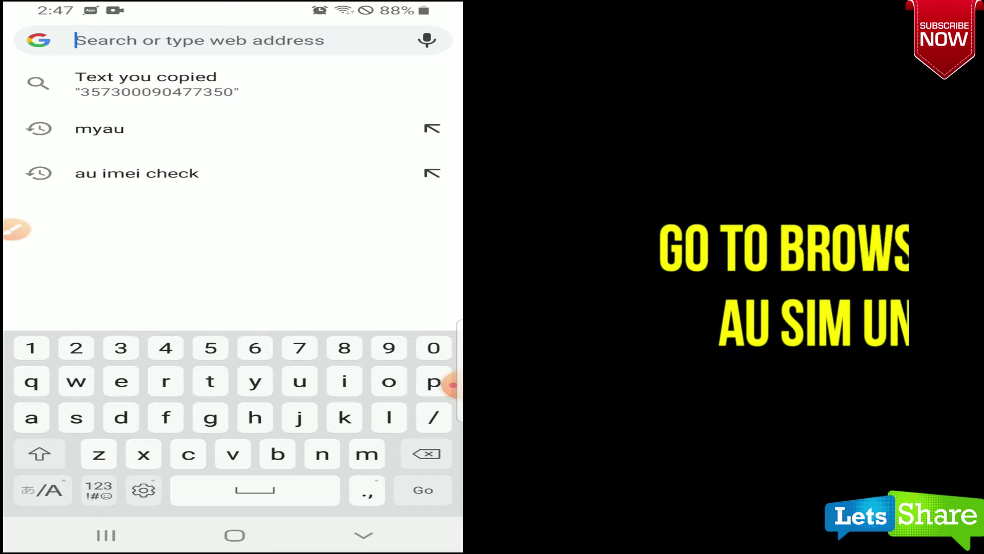
type("au")
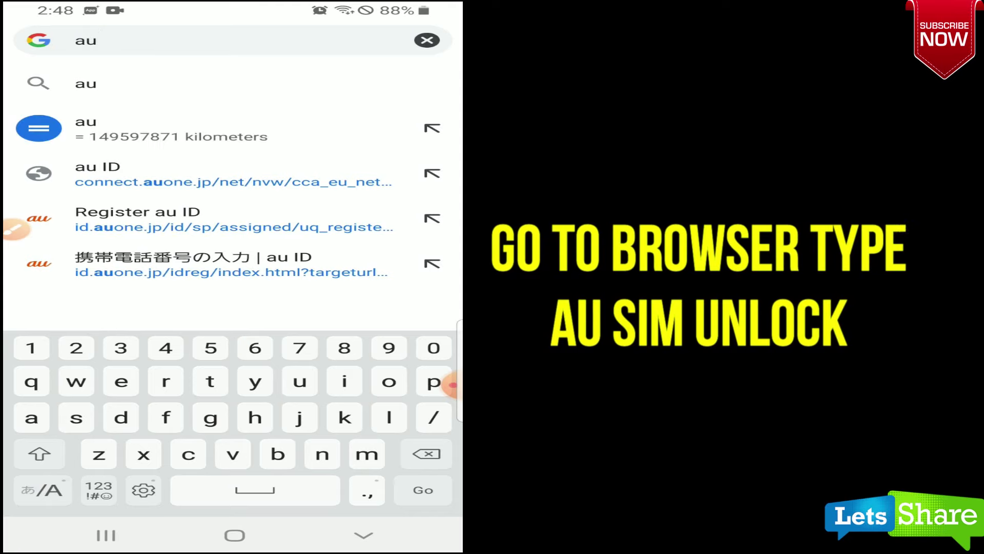
type(" sim unlock")
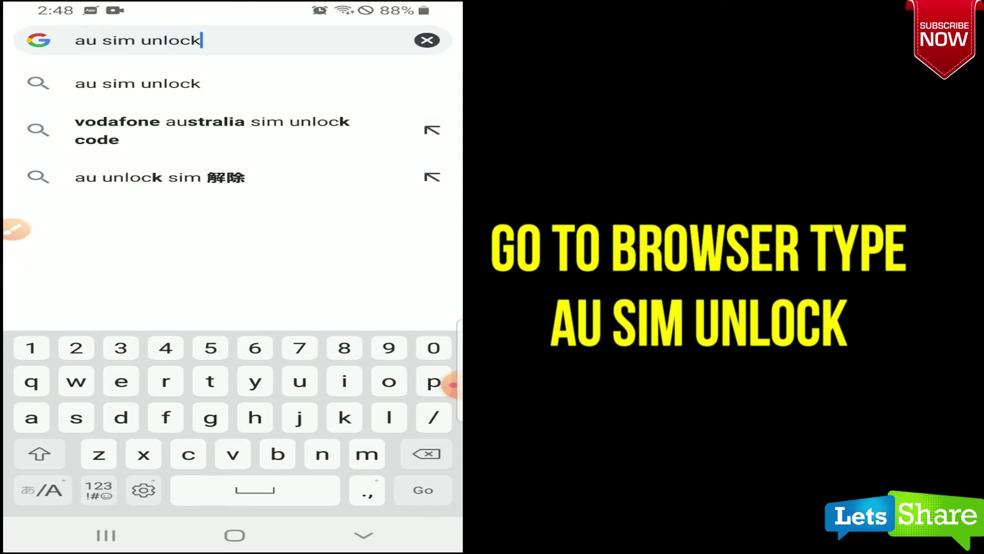
left_click(138, 83)
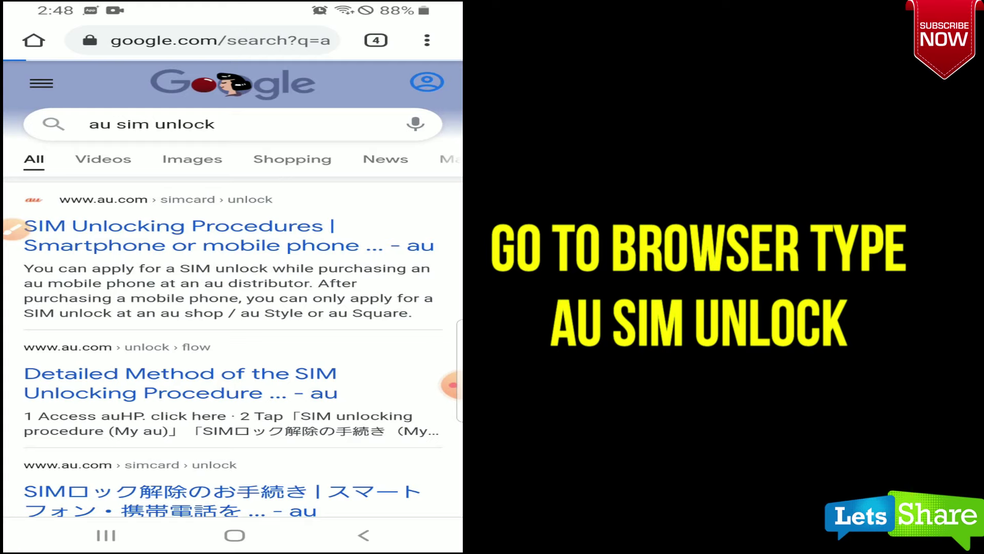
- Open au's SIM Unlocking Procedures result, highlight the procedures box, and proceed to My au
left_click(178, 226)
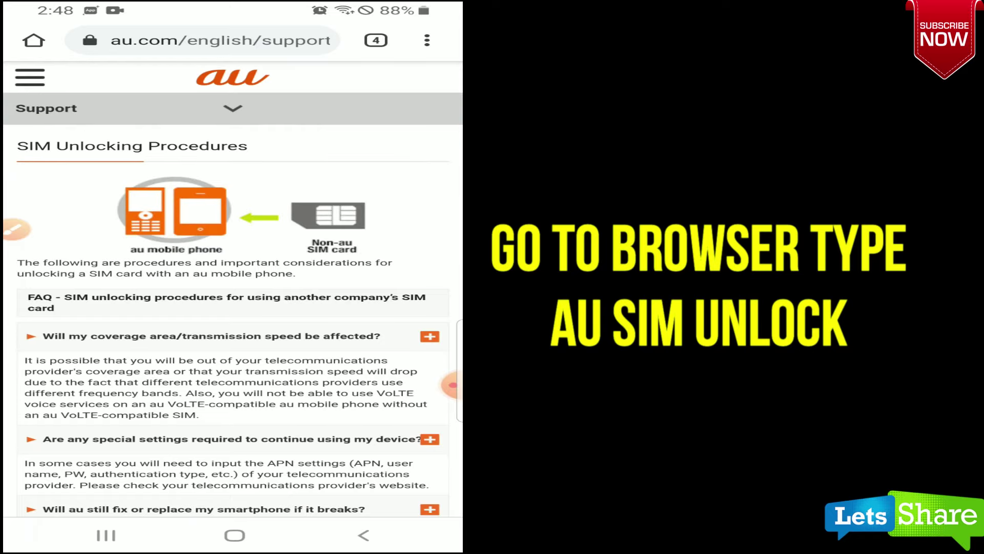
scroll(231, 308, "down", 5)
scroll(230, 308, "down", 5)
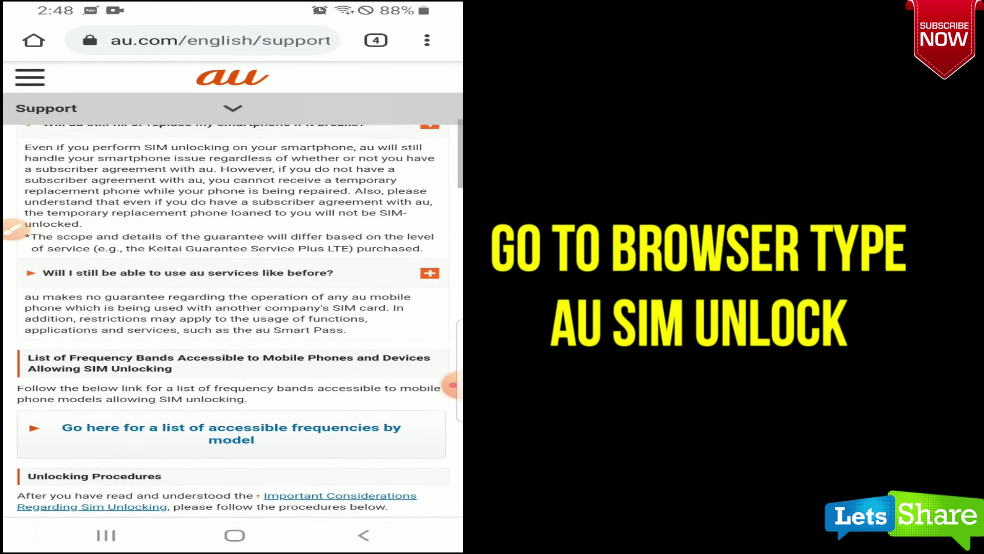
scroll(230, 308, "down", 10)
scroll(231, 307, "up", 3)
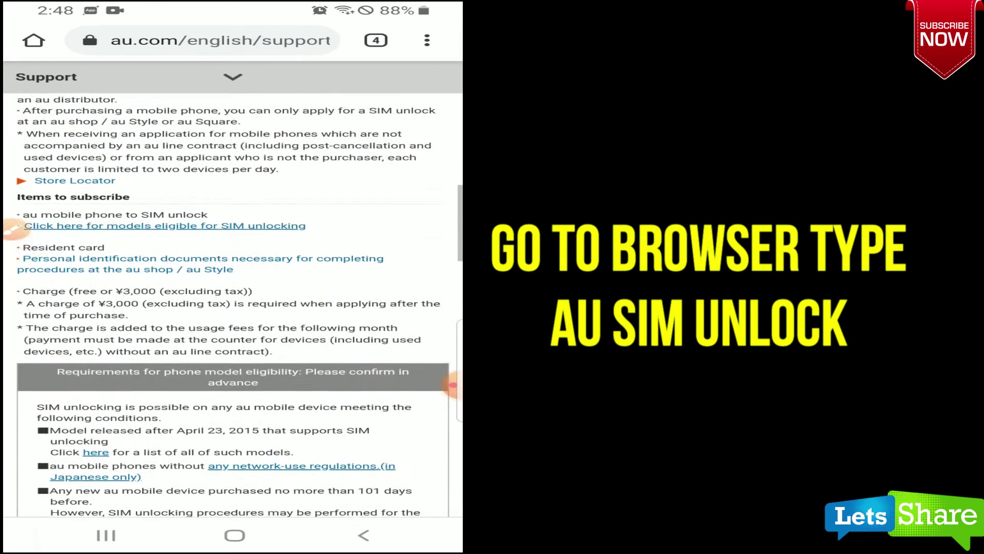
scroll(231, 308, "up", 4)
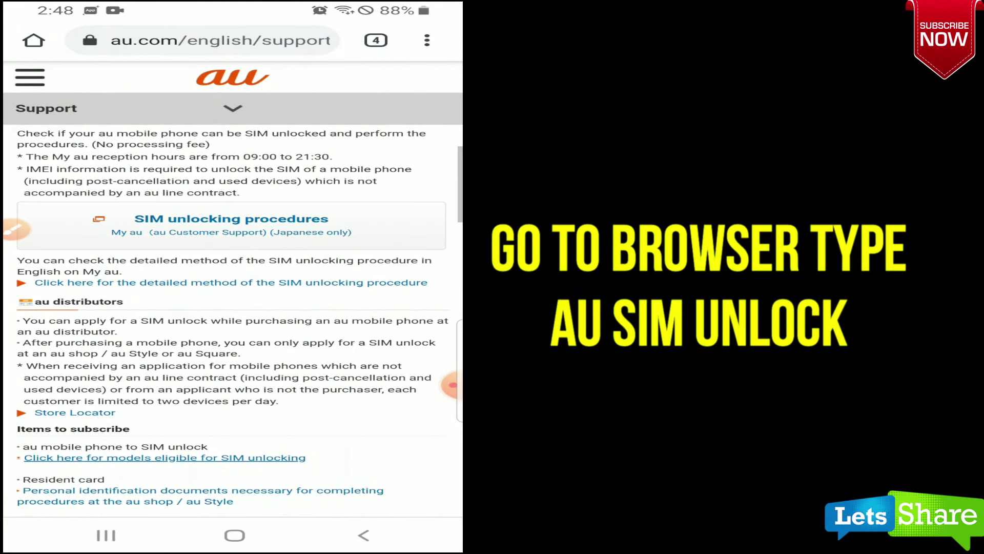
left_click(29, 228)
left_click(327, 473)
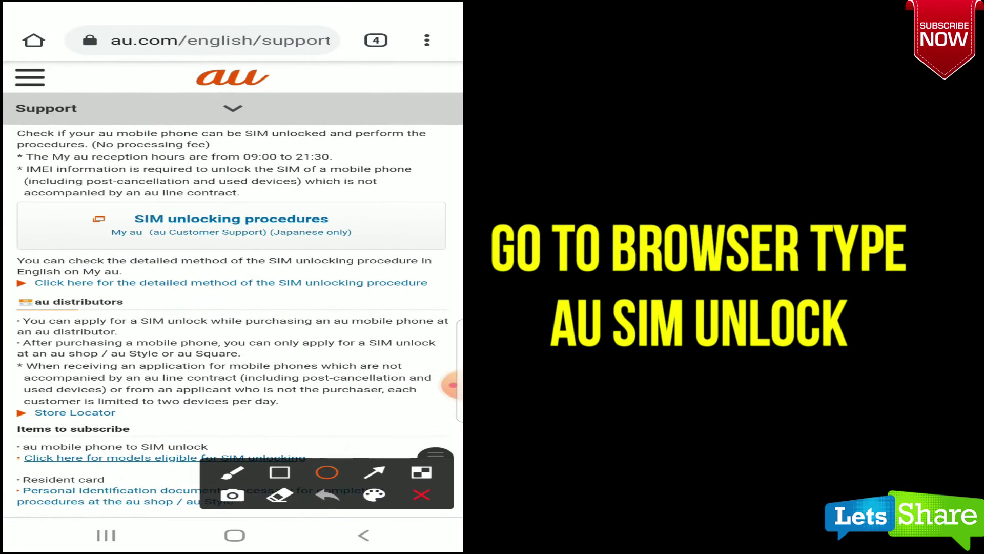
left_click_drag(102, 209, 381, 309)
left_click(421, 495)
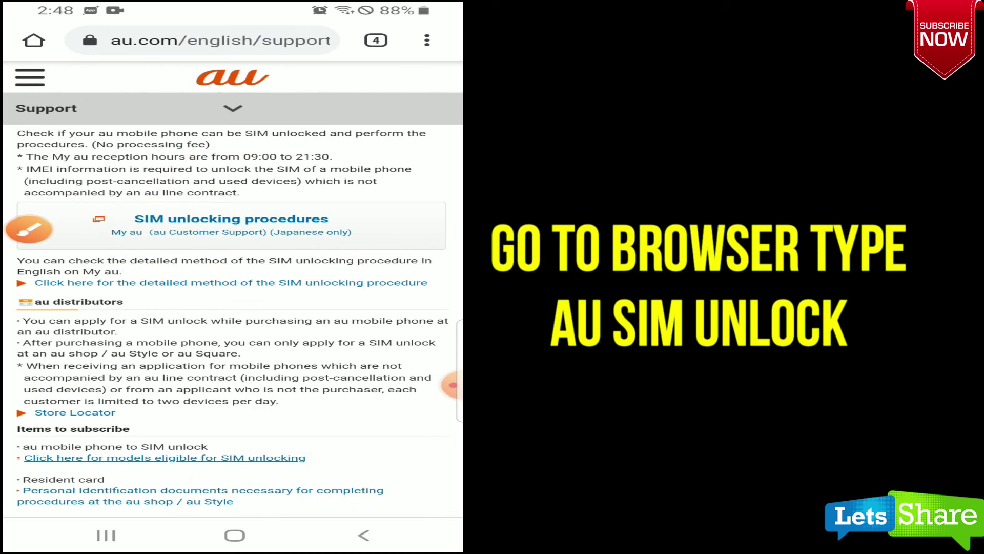
left_click(230, 218)
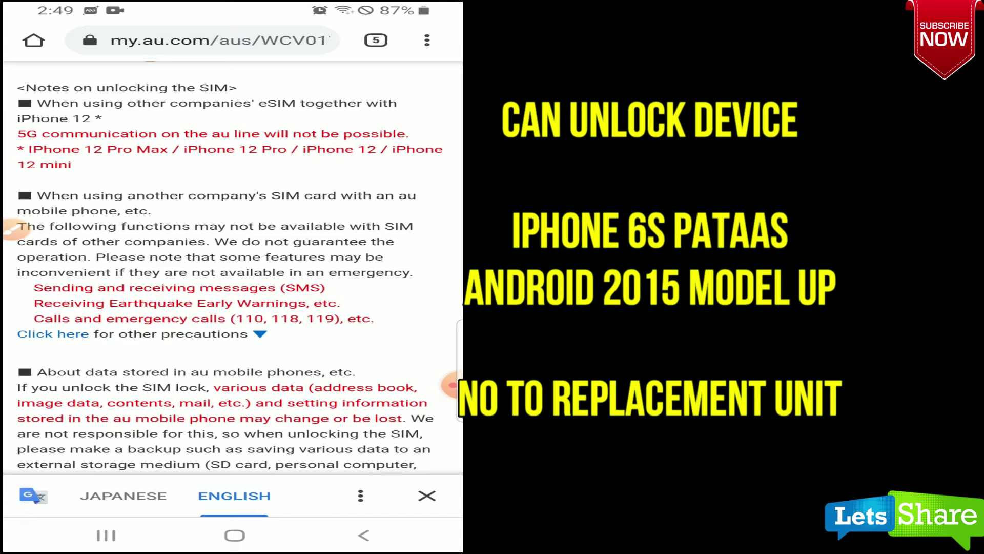
scroll(230, 269, "down", 5)
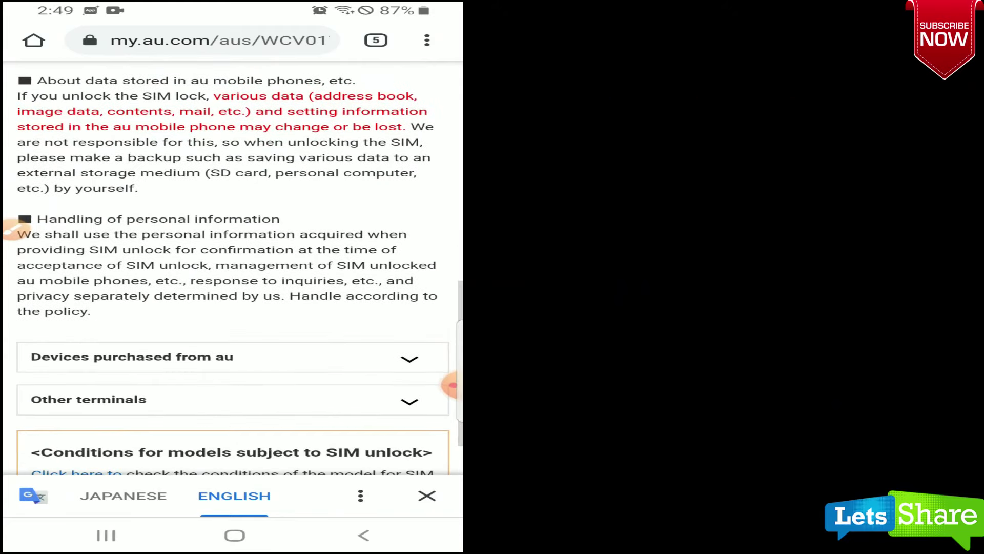
scroll(231, 269, "down", 3)
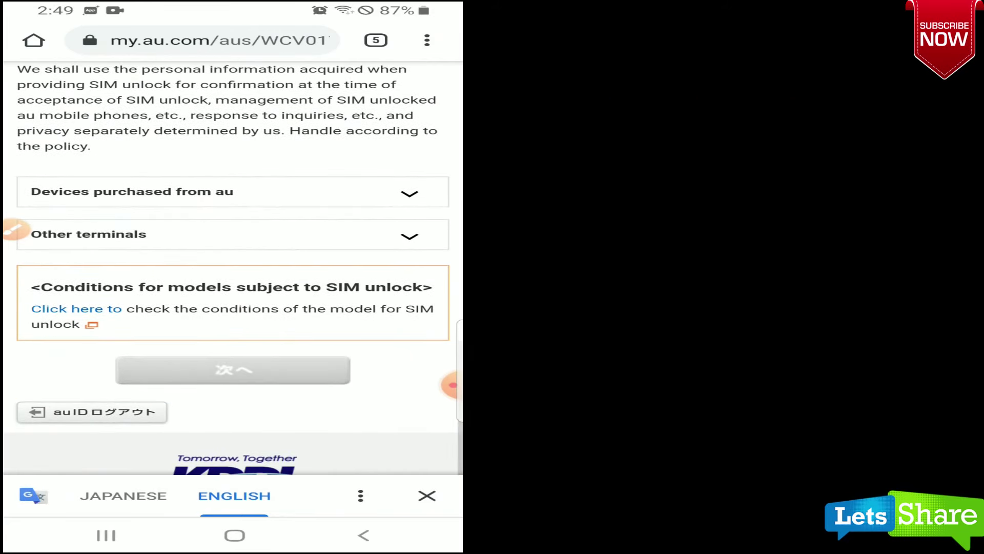
- Expand the Other terminals section, circling it to reveal the IMEI form
left_click(16, 231)
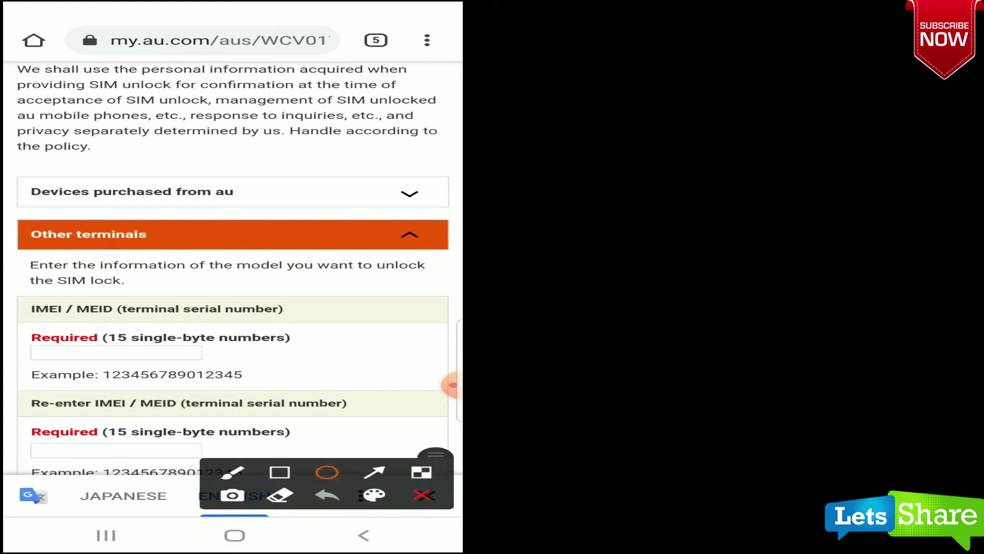
left_click_drag(23, 205, 160, 283)
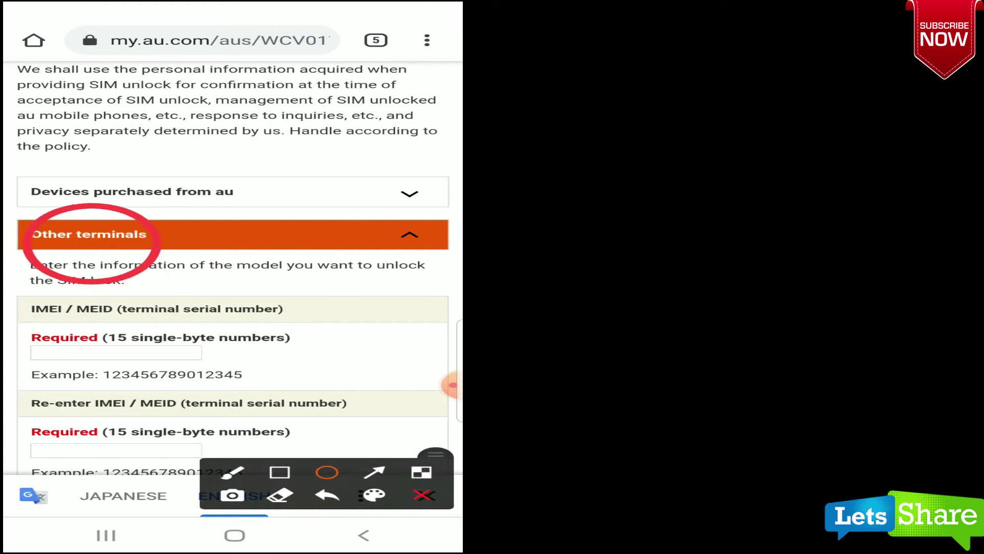
left_click(422, 494)
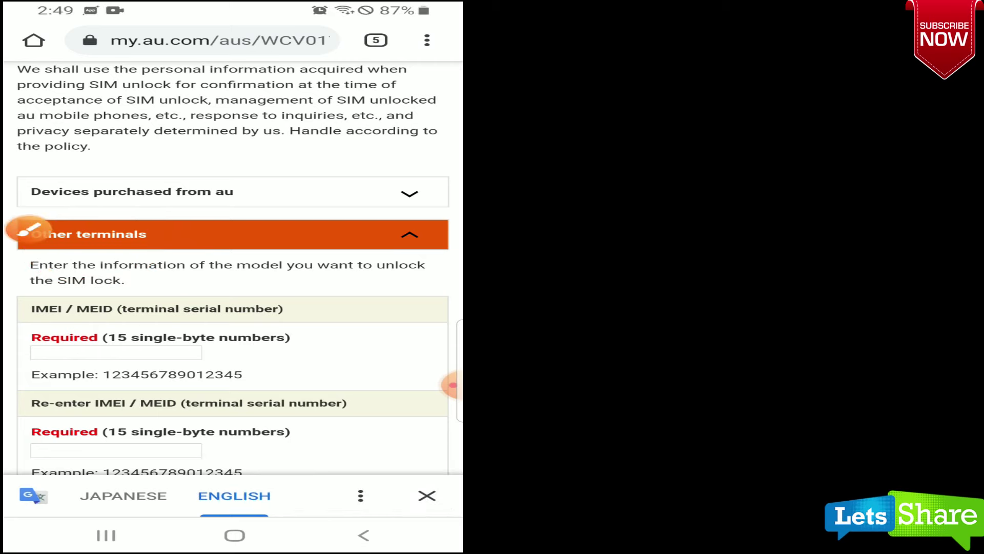
scroll(233, 270, "down", 2)
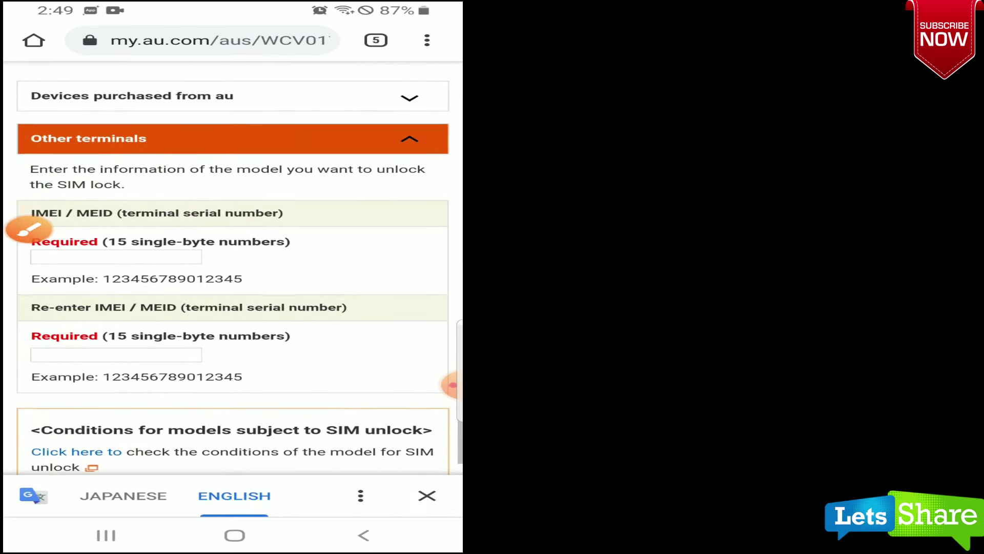
scroll(232, 277, "up", 1)
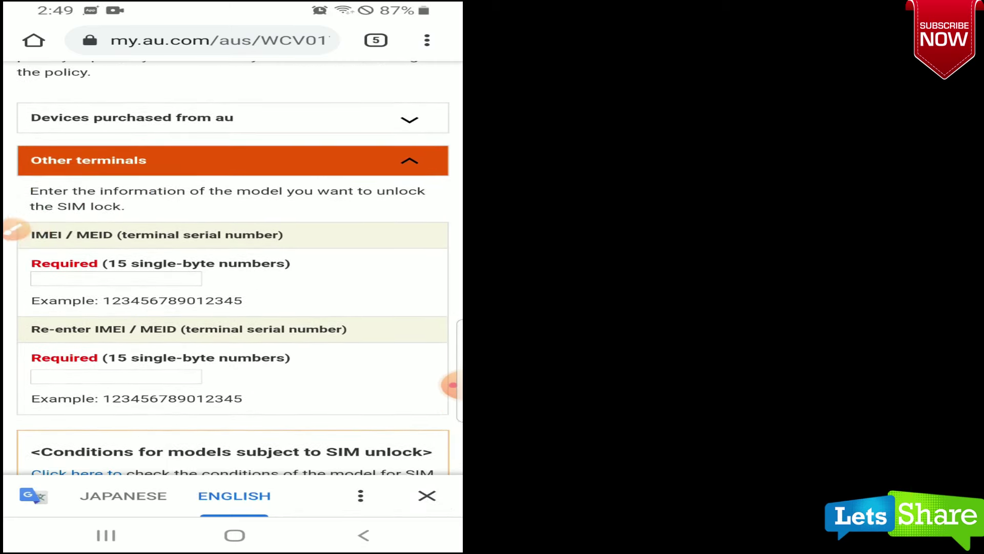
left_click(116, 279)
left_click(34, 278)
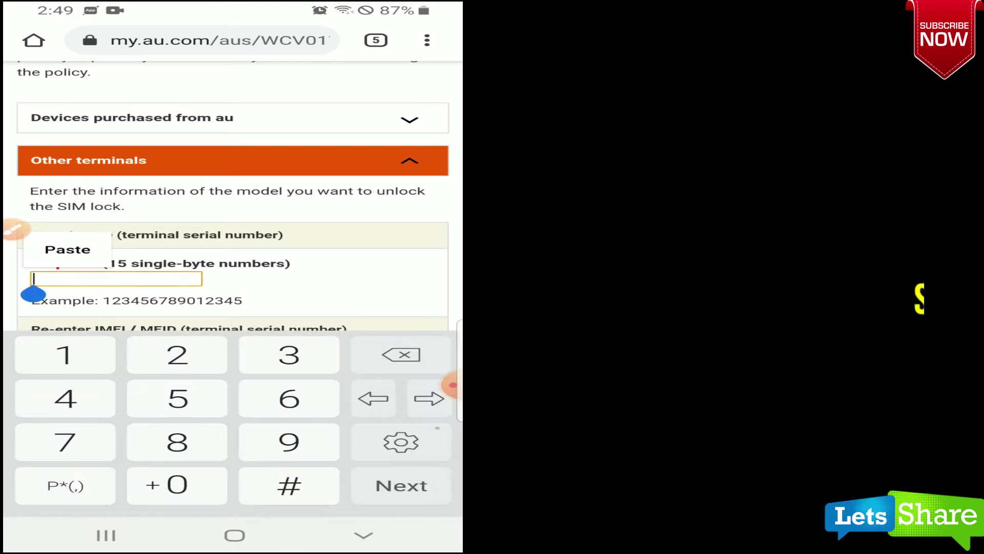
left_click(68, 249)
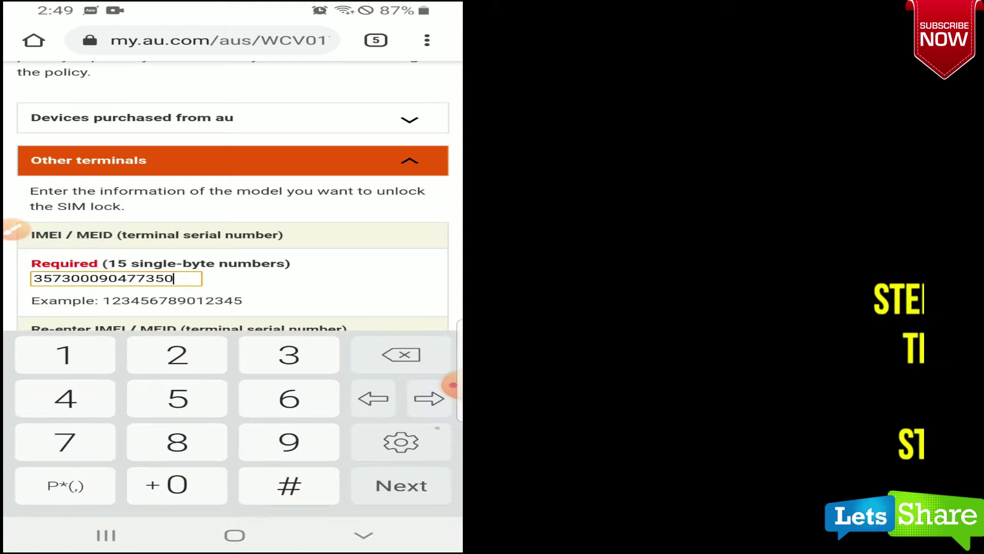
left_click(400, 485)
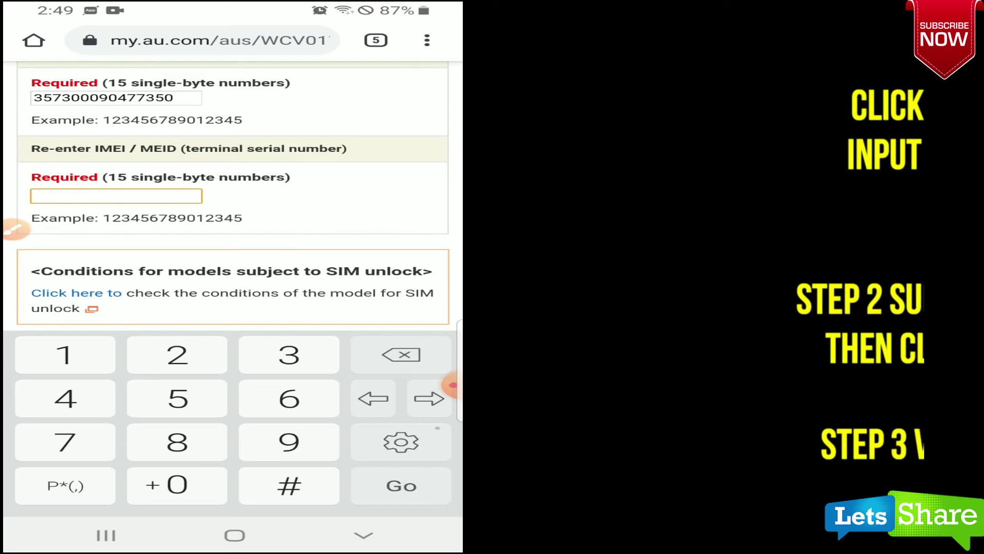
left_click(34, 195)
left_click(66, 164)
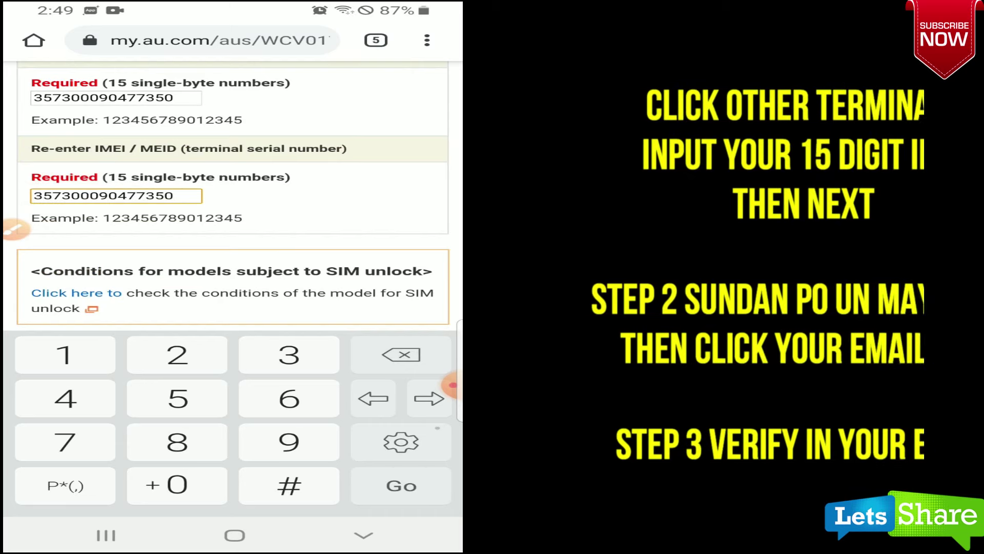
left_click(363, 534)
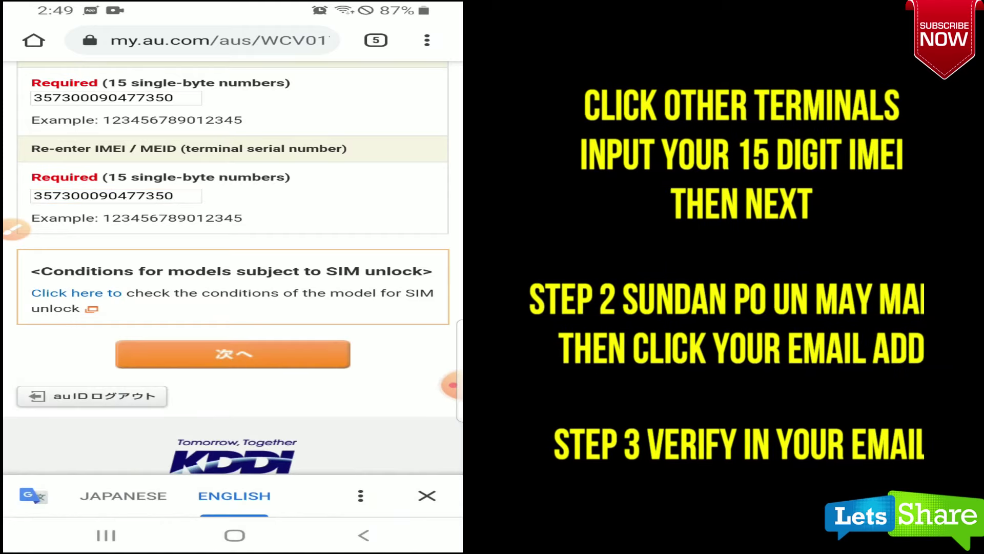
scroll(231, 307, "up", 1)
- Highlight and tap the orange 次へ button to reach the step 2 confirmation page
left_click(452, 384)
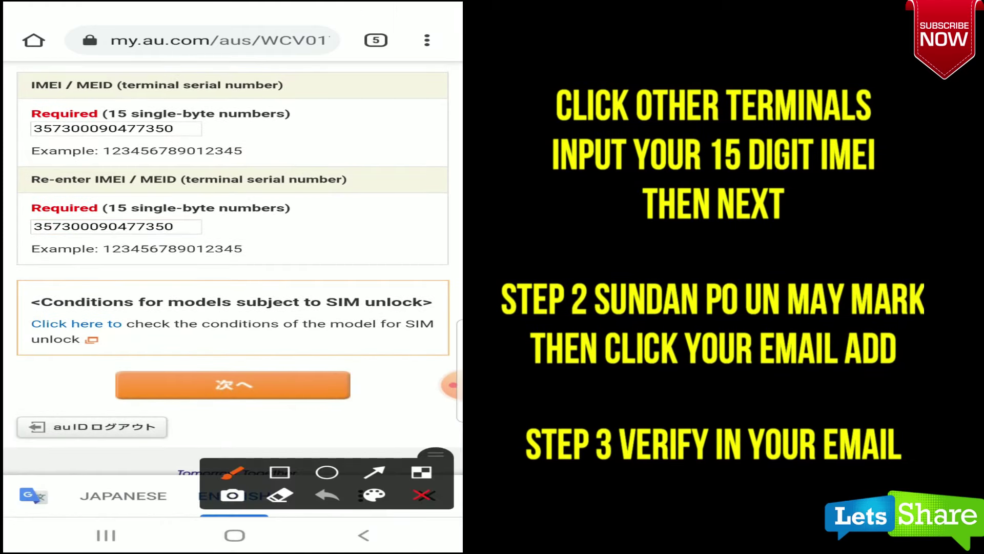
left_click(327, 471)
mouse_move(152, 347)
left_mouse_down()
mouse_move(282, 424)
mouse_move(338, 440)
left_mouse_up()
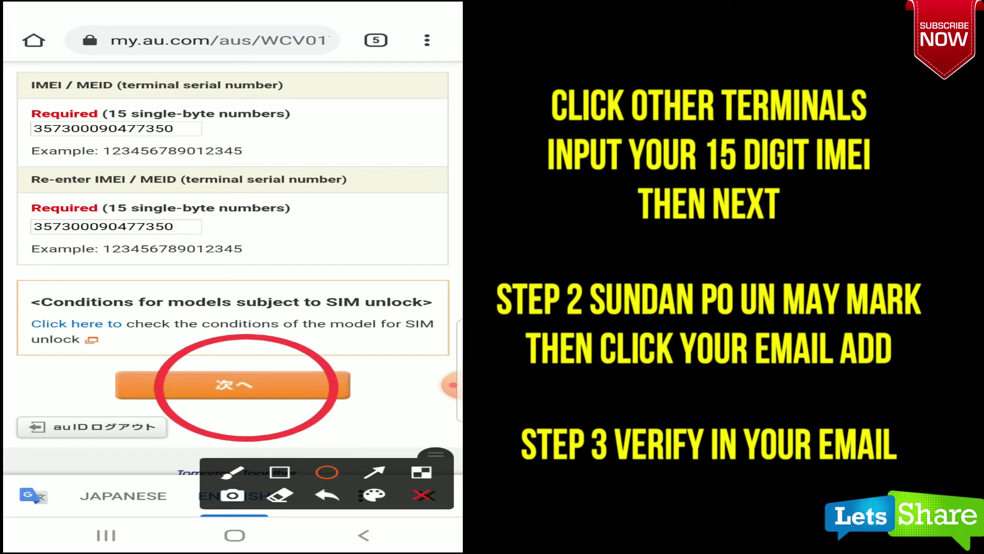
left_click(422, 494)
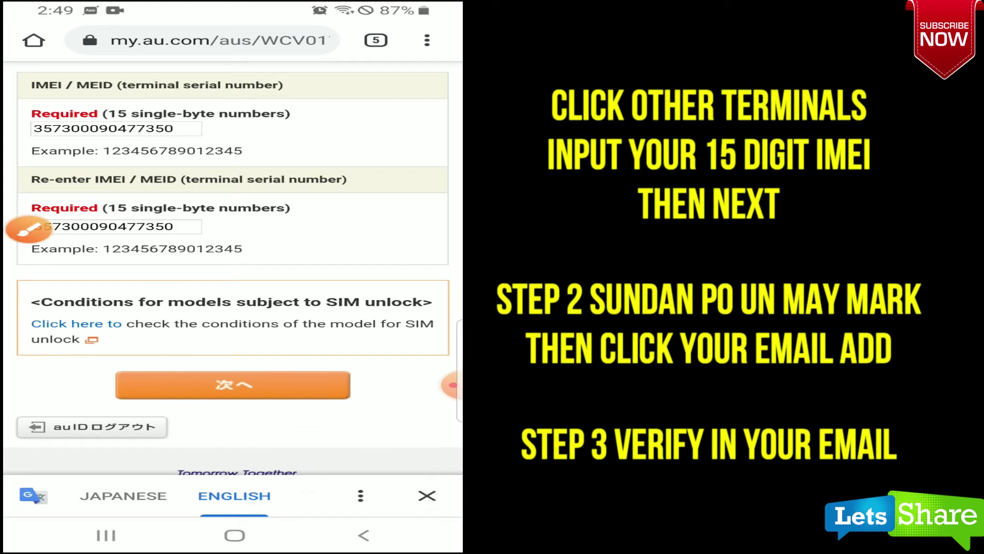
left_click(233, 385)
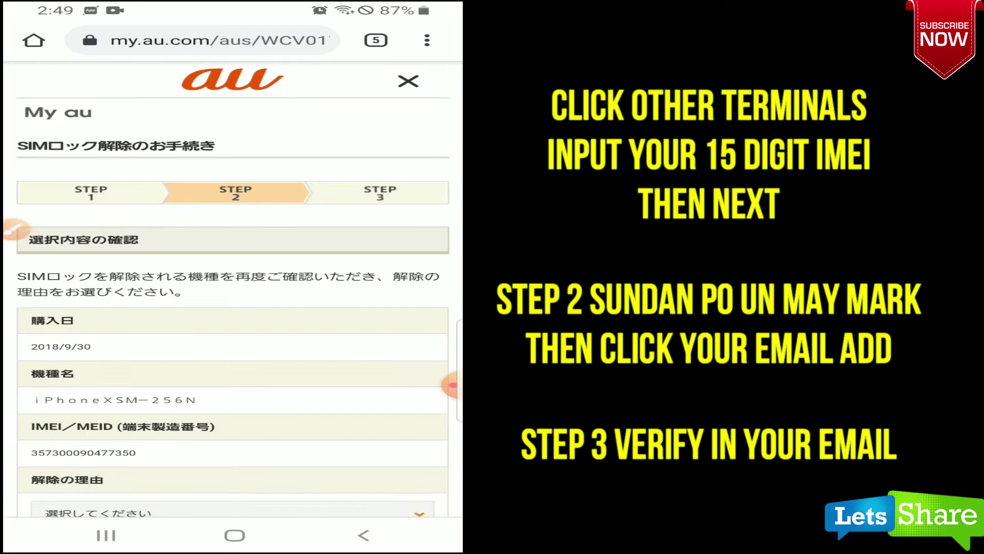
scroll(231, 307, "down", 3)
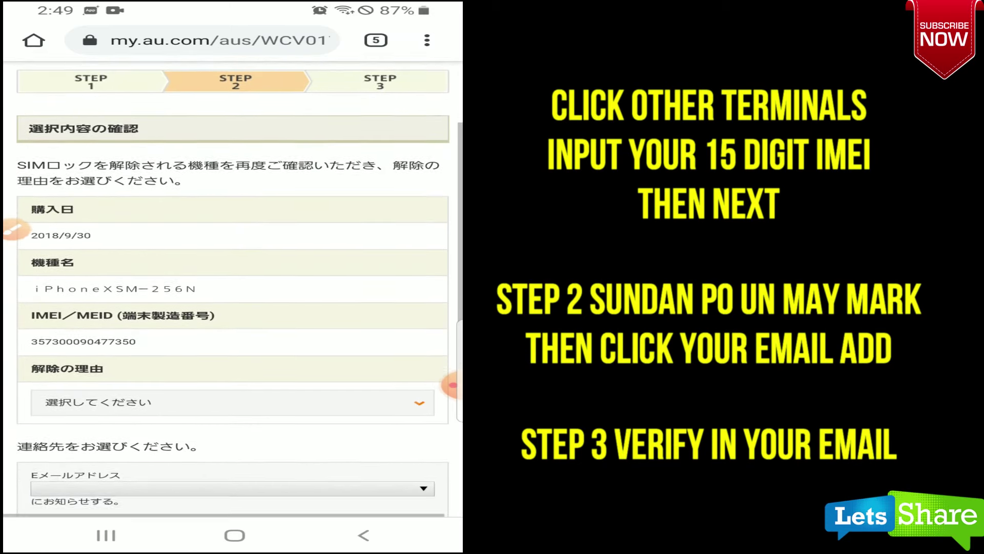
scroll(230, 307, "down", 1)
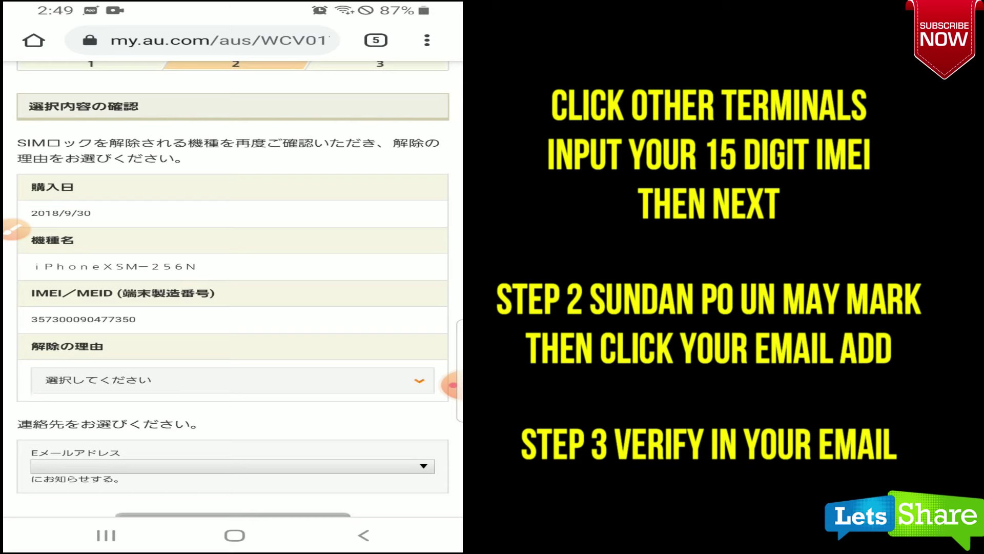
scroll(231, 308, "up", 1)
scroll(231, 308, "up", 2)
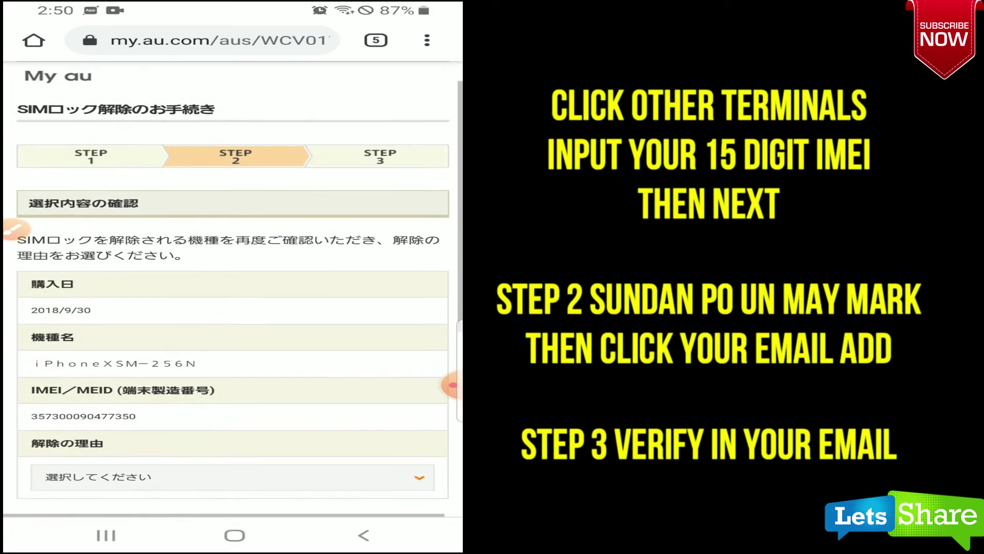
scroll(231, 308, "down", 4)
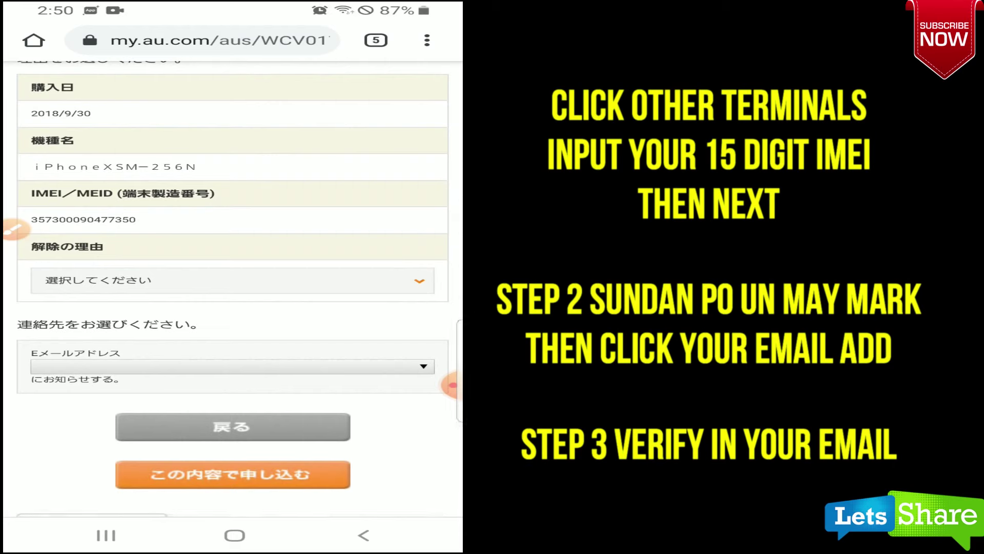
left_click(28, 228)
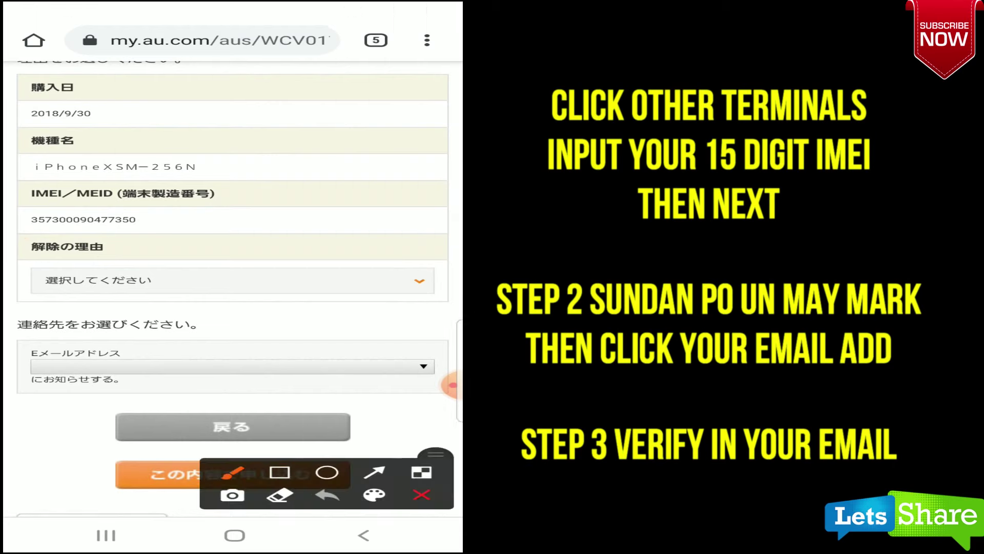
left_click(327, 472)
left_click_drag(369, 265, 457, 313)
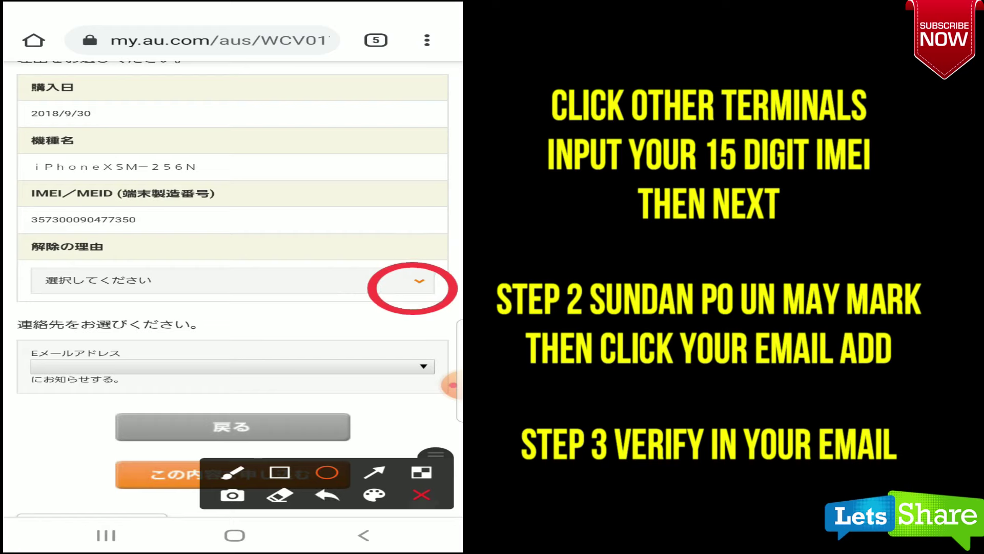
- Expand the 解除の理由 accordion, circling it, and scroll down to its reason categories
left_click(422, 495)
left_click(419, 280)
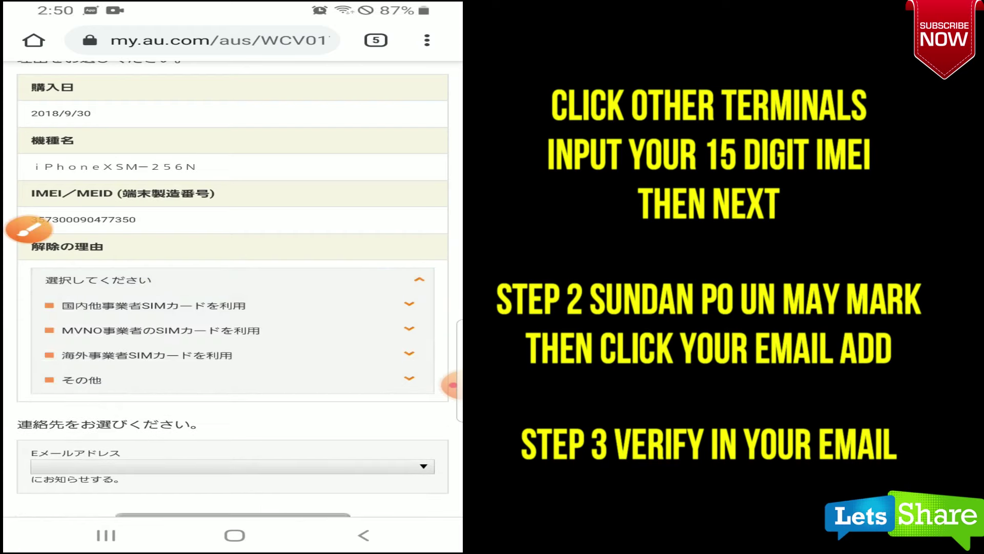
left_click(29, 229)
left_click(326, 472)
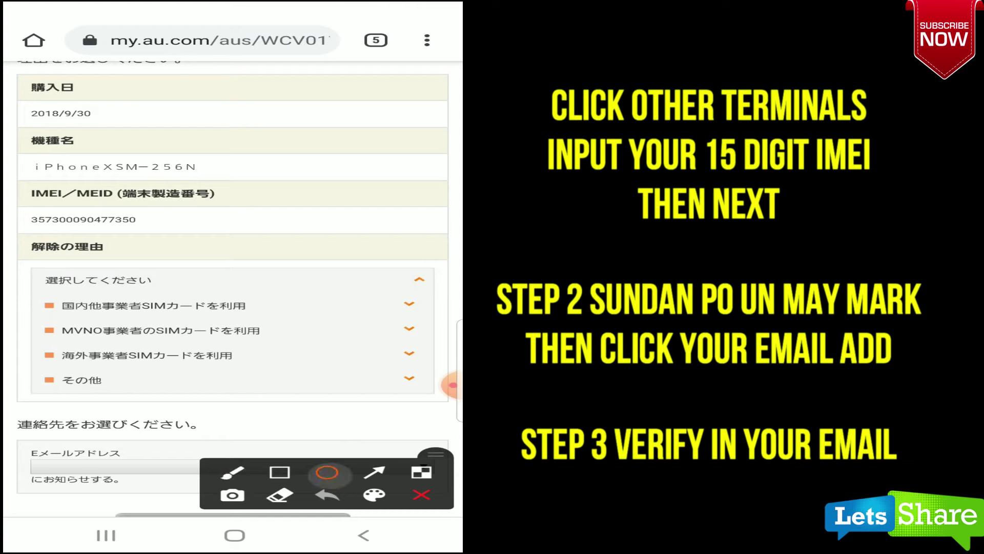
left_click_drag(40, 390, 148, 393)
left_click(422, 494)
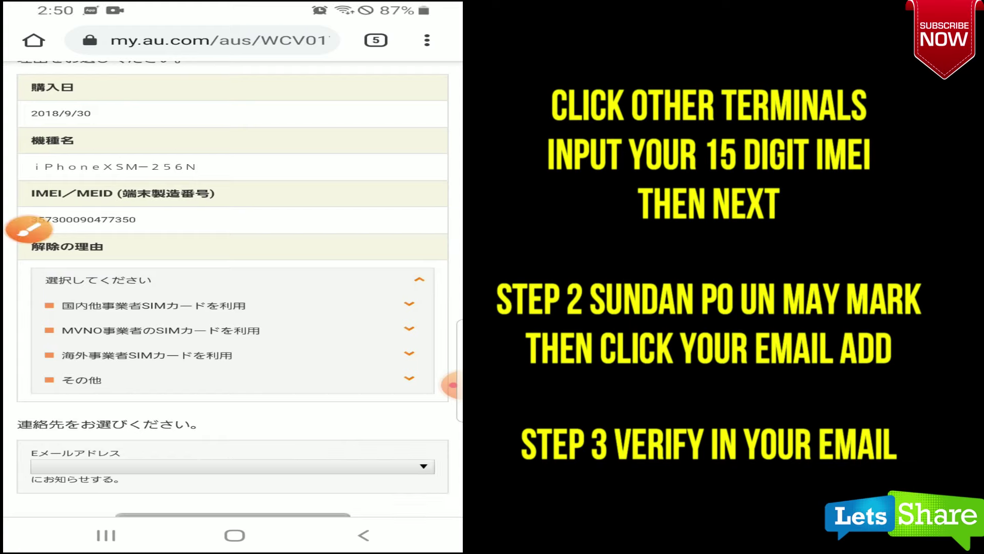
left_click(453, 384)
left_click(327, 471)
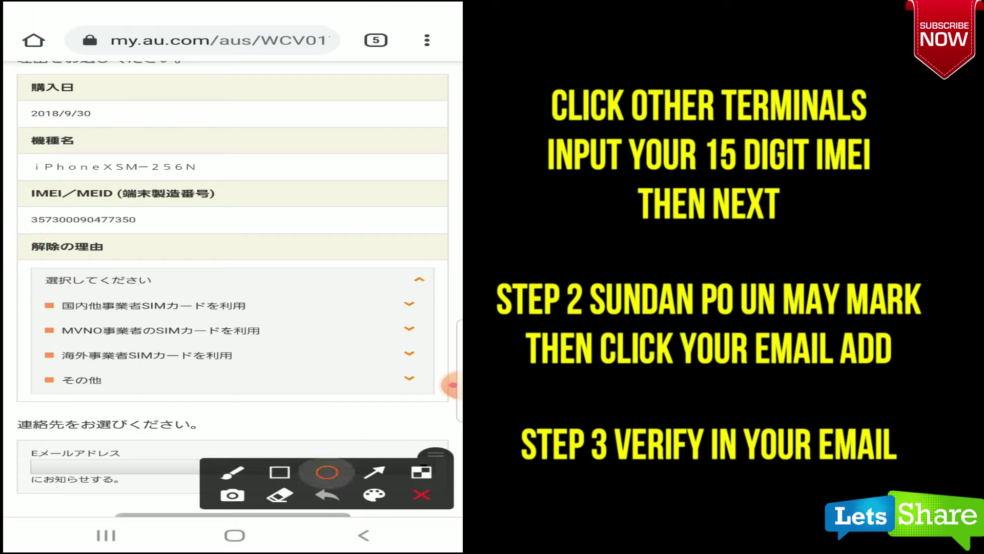
mouse_move(375, 374)
left_mouse_down()
mouse_move(436, 405)
mouse_move(444, 367)
left_mouse_up()
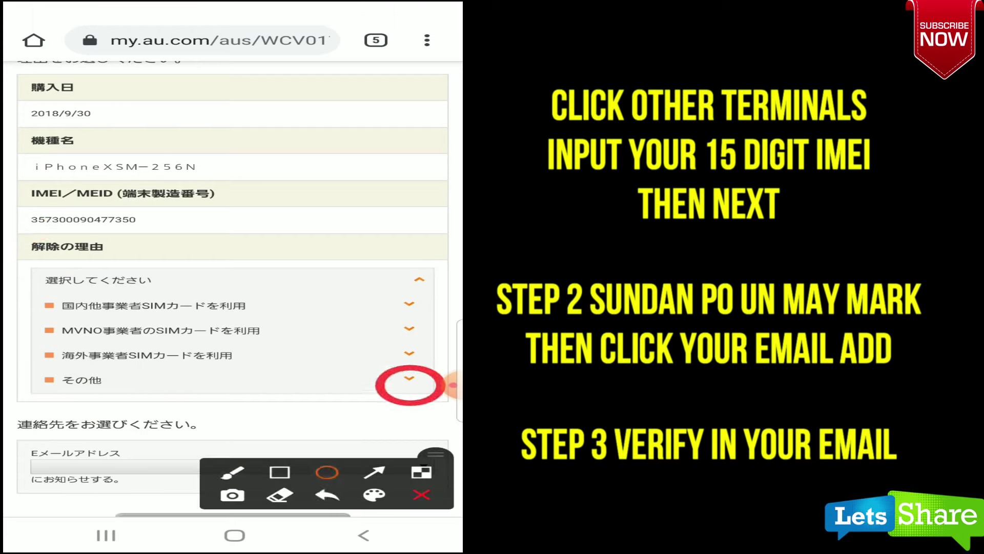
left_click(421, 495)
left_click(432, 385)
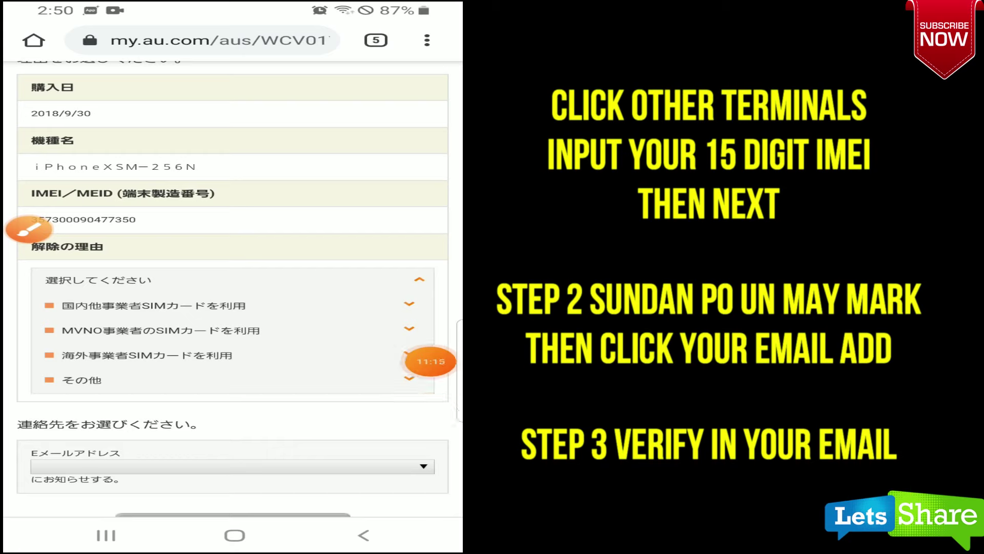
left_click_drag(432, 384, 432, 131)
- Expand その他 and select SIMカードを複数お試し as the unlock reason
left_click(81, 379)
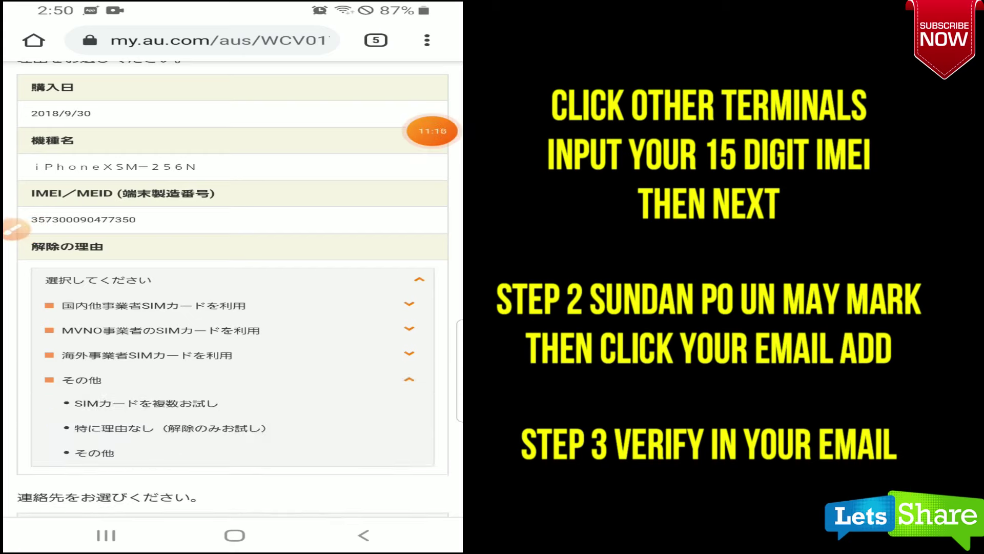
left_click(14, 229)
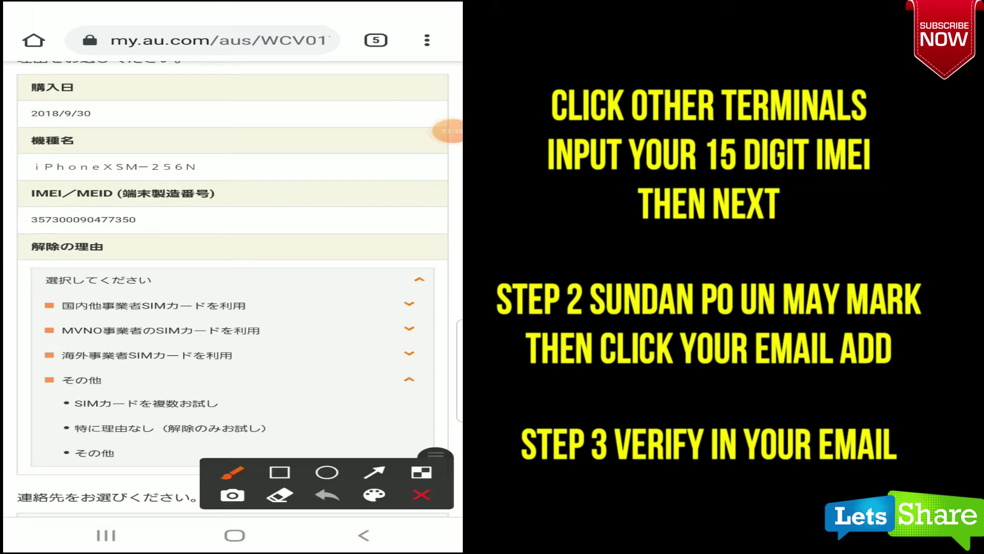
left_click(327, 472)
mouse_move(51, 389)
left_mouse_down()
mouse_move(117, 426)
mouse_move(139, 426)
left_mouse_up()
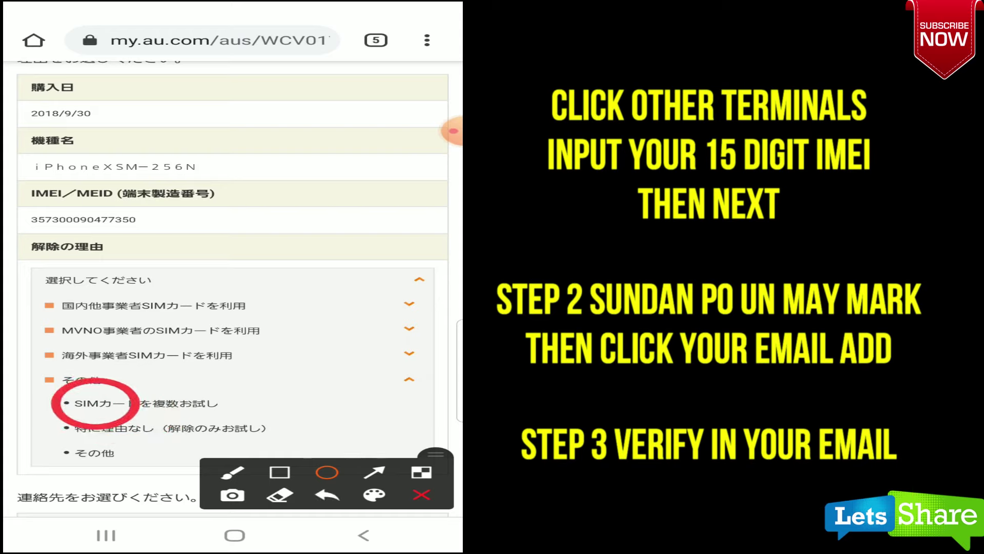
left_click(422, 494)
left_click(455, 131)
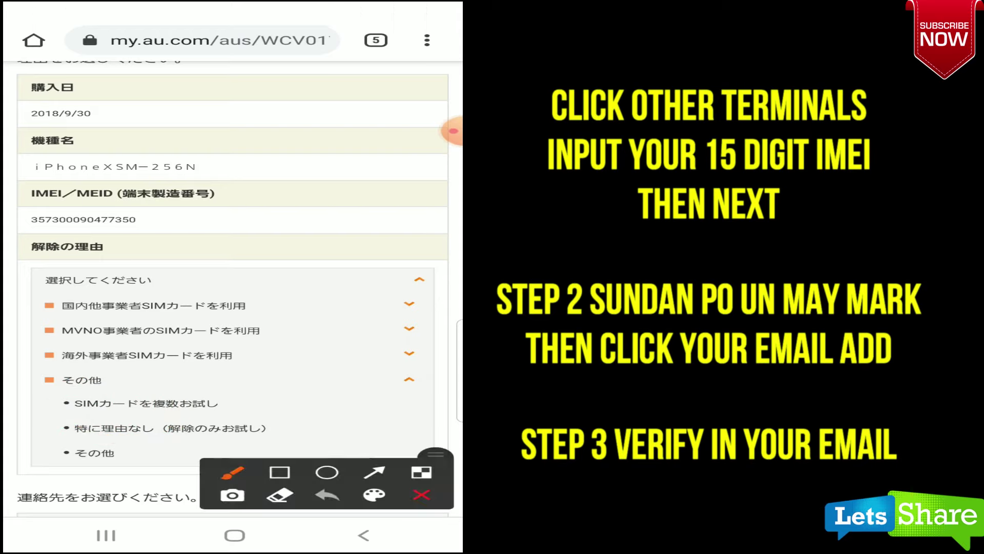
left_click(374, 471)
left_click_drag(384, 420, 245, 403)
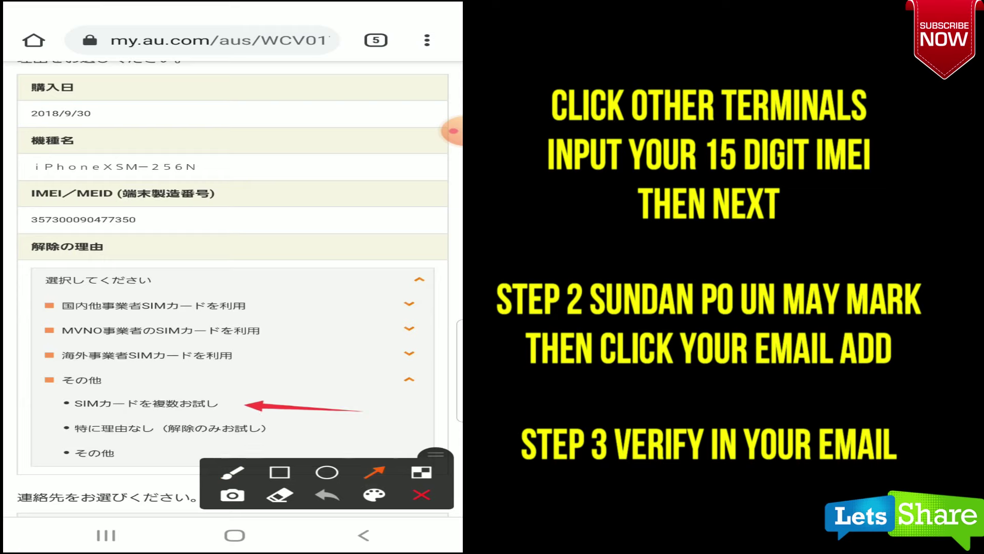
left_click(421, 494)
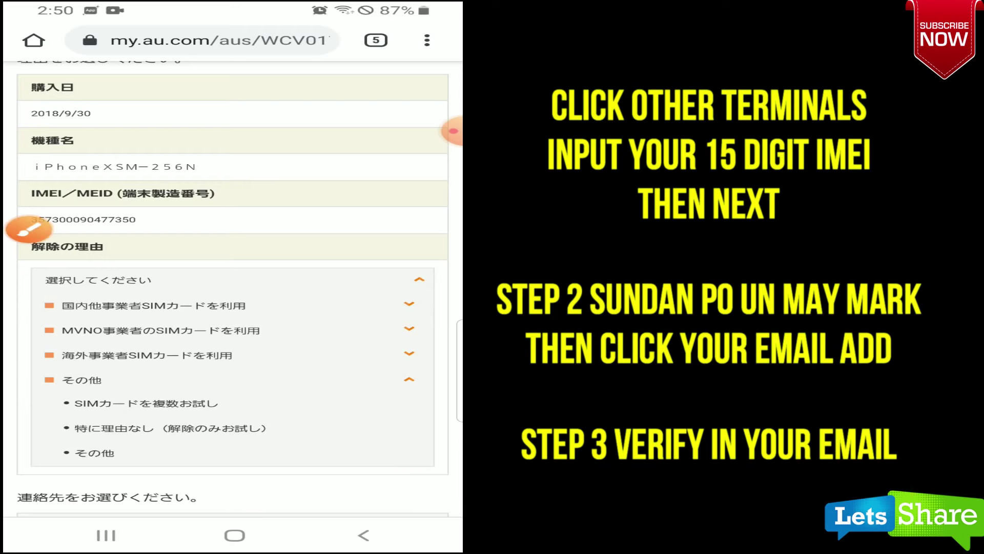
left_click(147, 403)
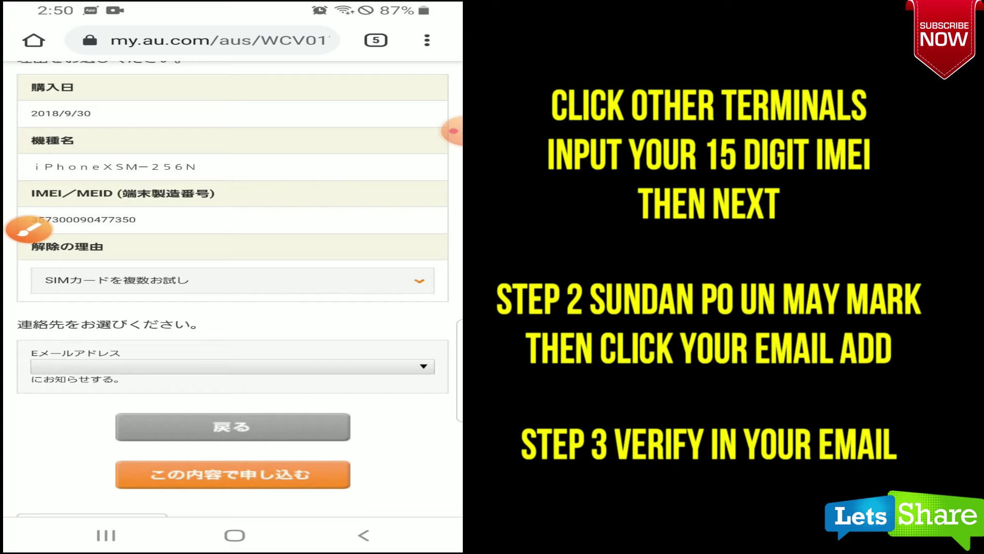
- Set the Eメールアドレス contact to the registered Gmail address
left_click(29, 228)
left_click(374, 471)
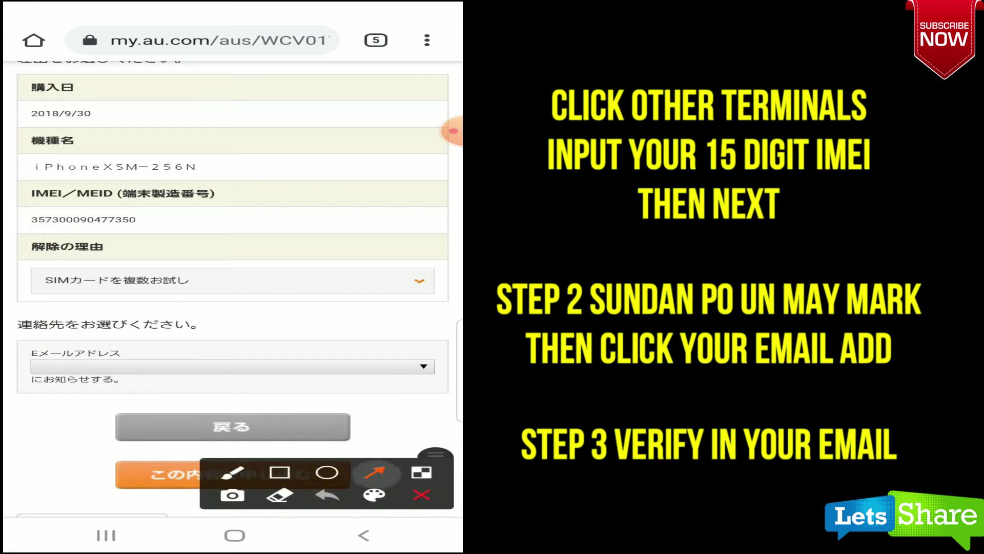
left_click_drag(400, 434, 425, 372)
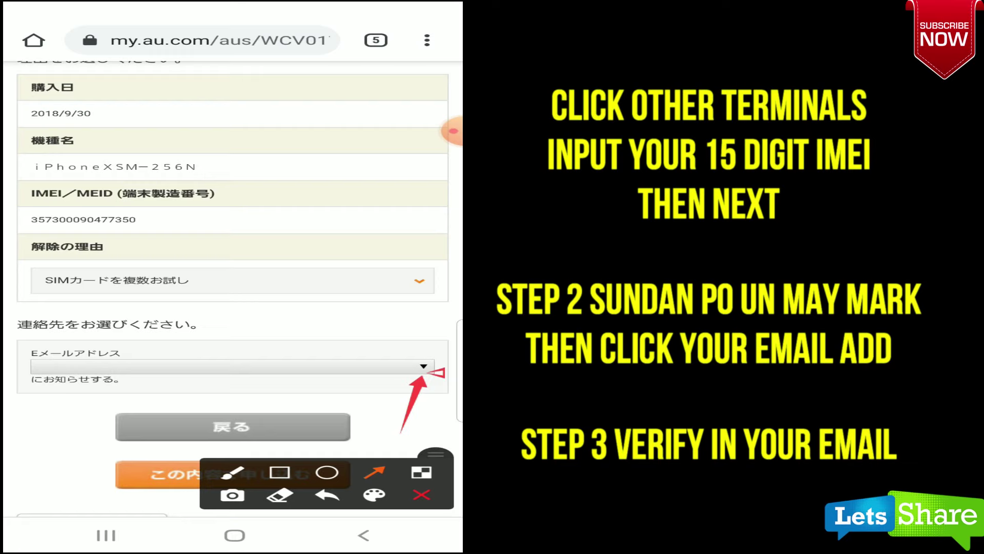
left_click(421, 494)
left_click(231, 366)
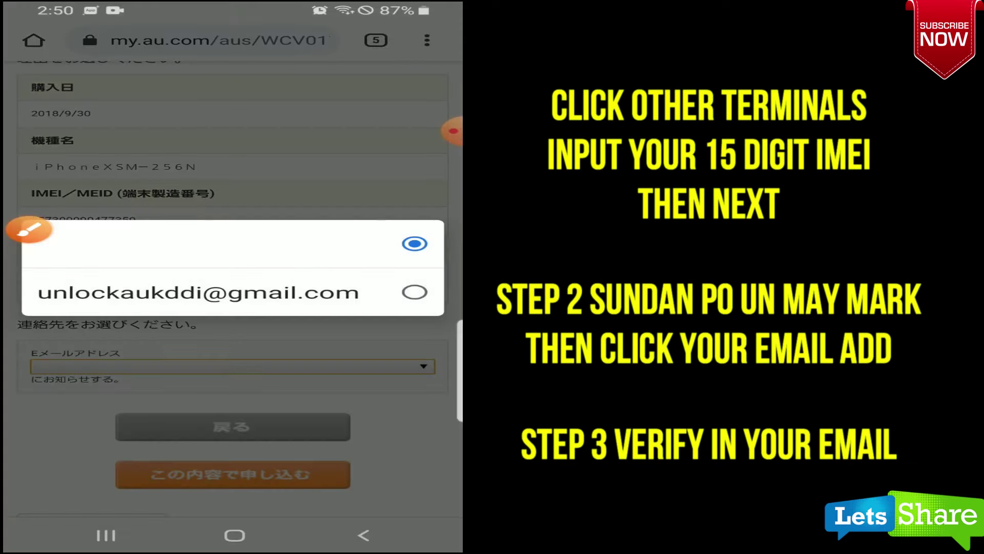
left_click(199, 292)
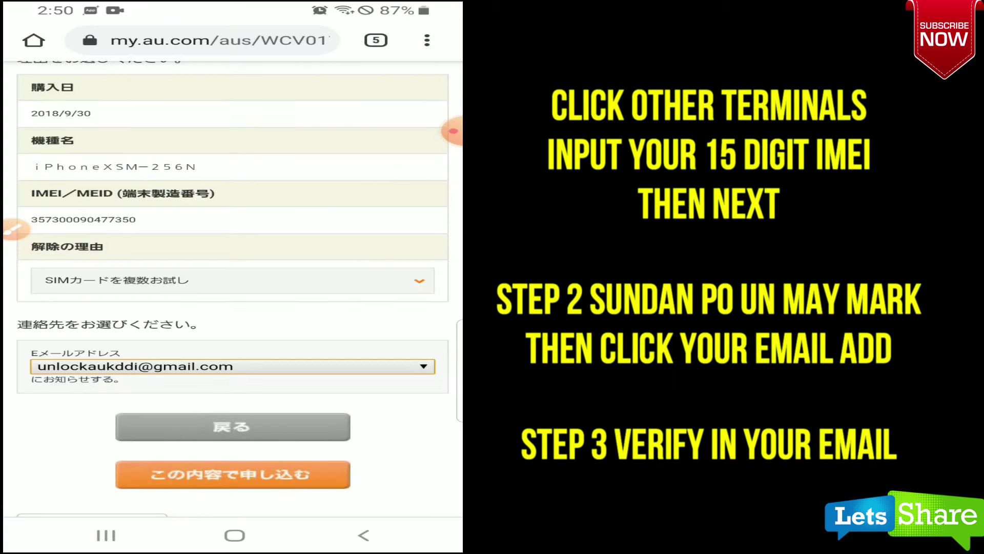
- Highlight and tap この内容で申し込む to submit the SIM unlock application
left_click(14, 229)
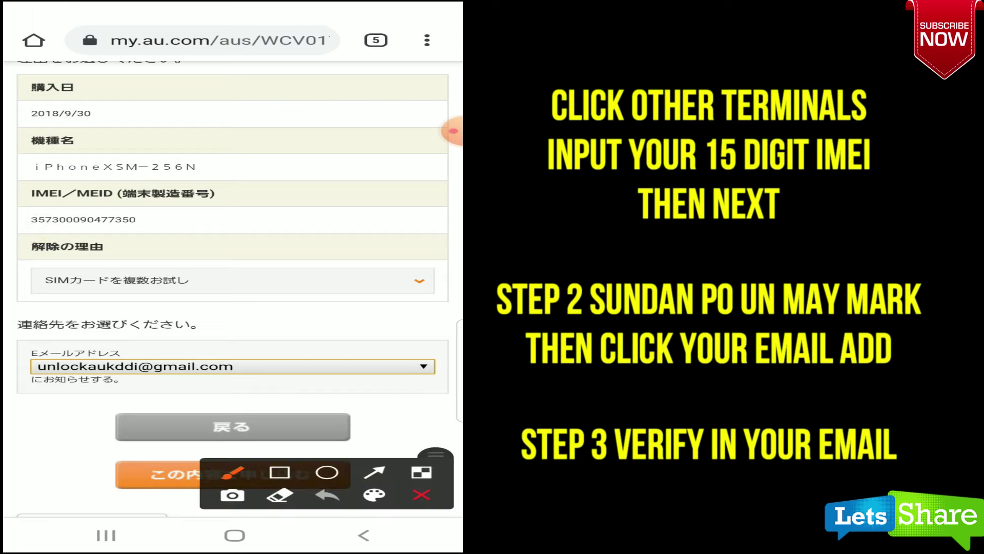
left_click(327, 472)
left_click_drag(117, 462, 191, 502)
left_click(421, 494)
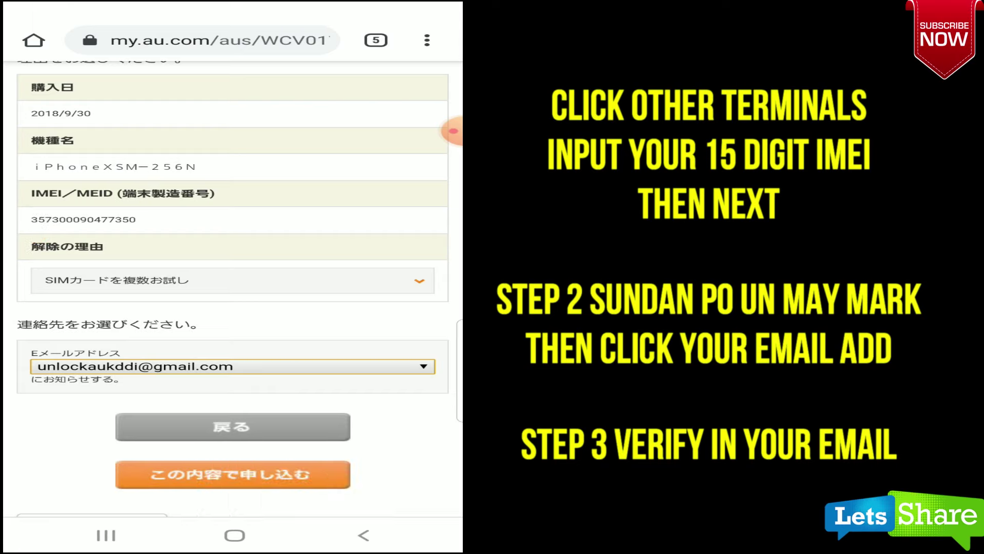
left_click(233, 474)
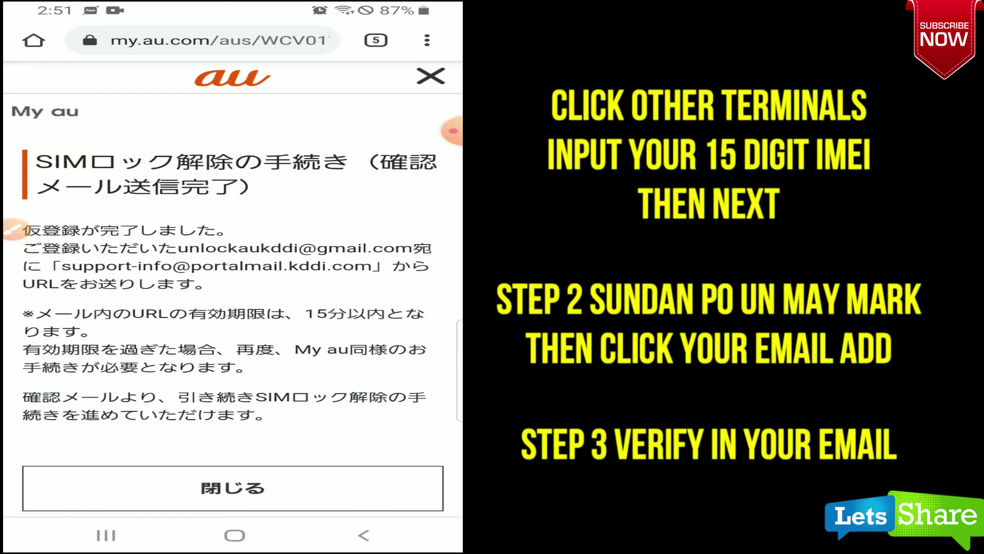
- Leave the 確認メール送信完了 page for the home screen and swipe up the app drawer
left_click_drag(231, 9, 231, 308)
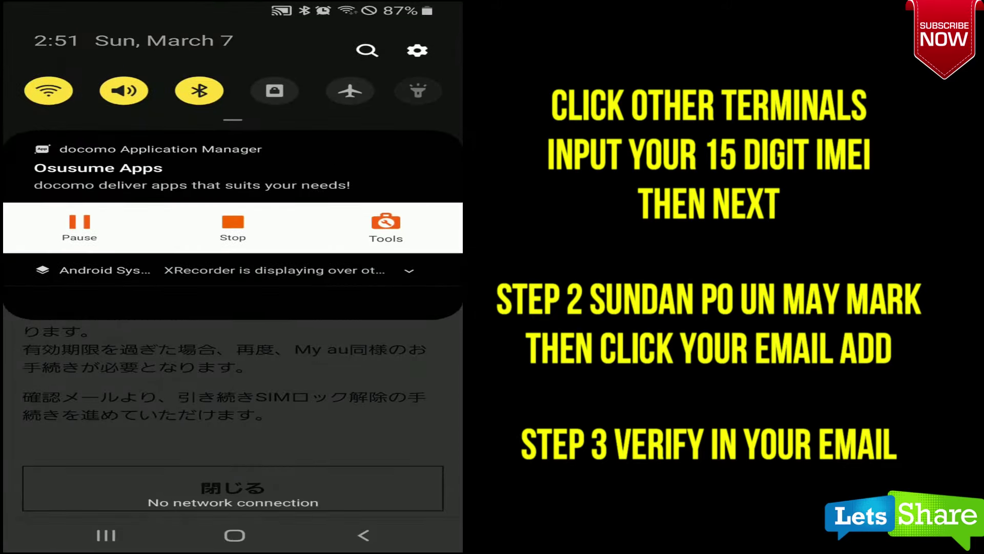
left_click_drag(230, 462, 230, 77)
left_click(235, 535)
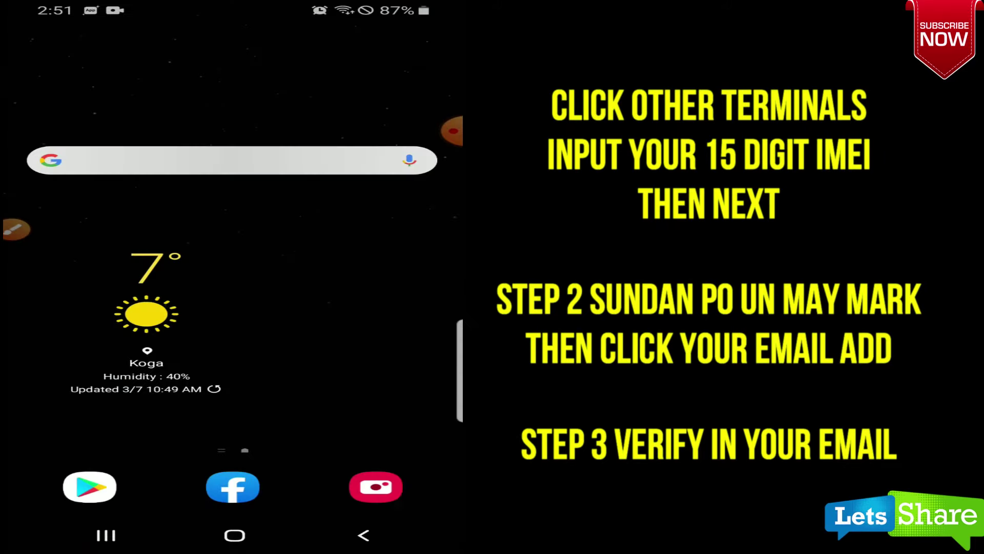
left_click_drag(230, 384, 232, 154)
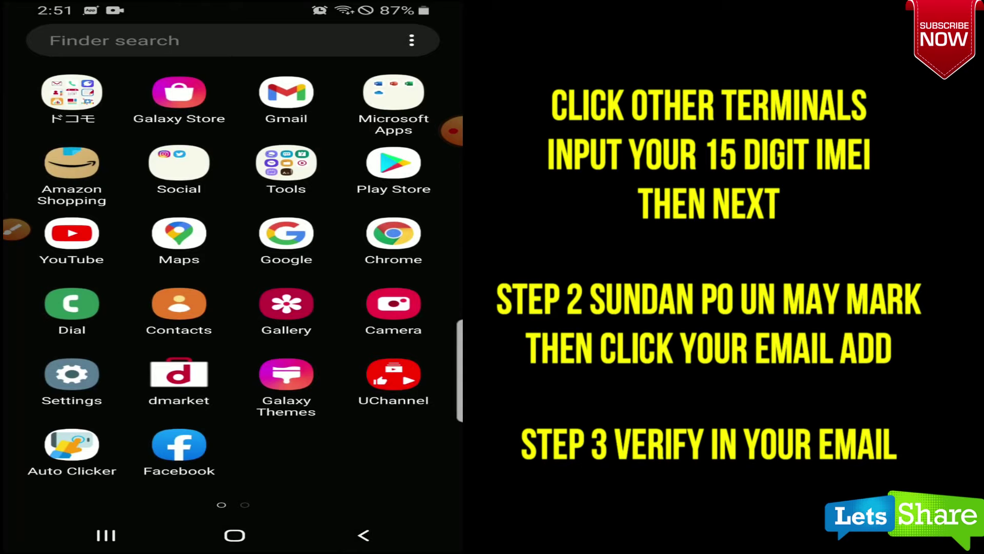
left_click(393, 233)
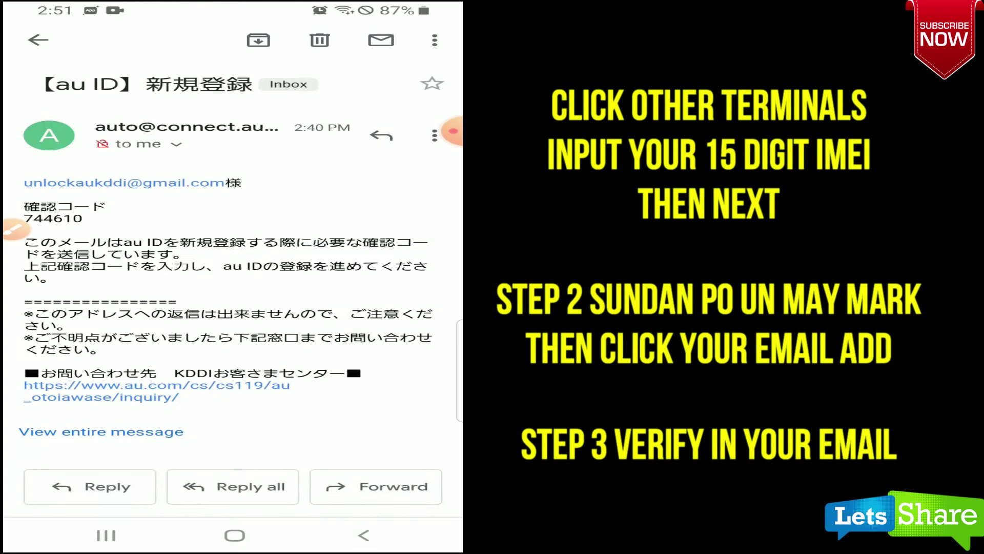
left_click(362, 534)
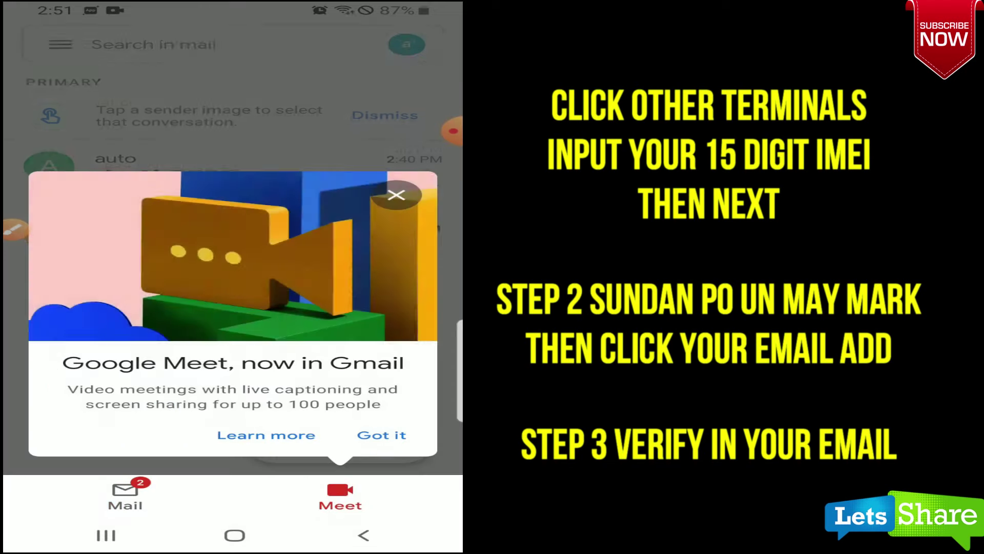
left_click(382, 434)
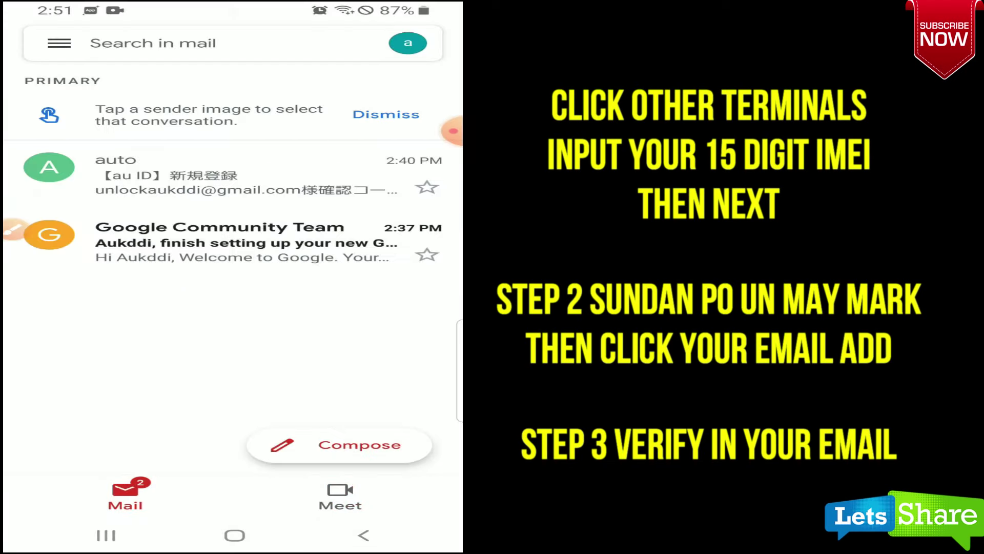
left_click_drag(232, 169, 233, 324)
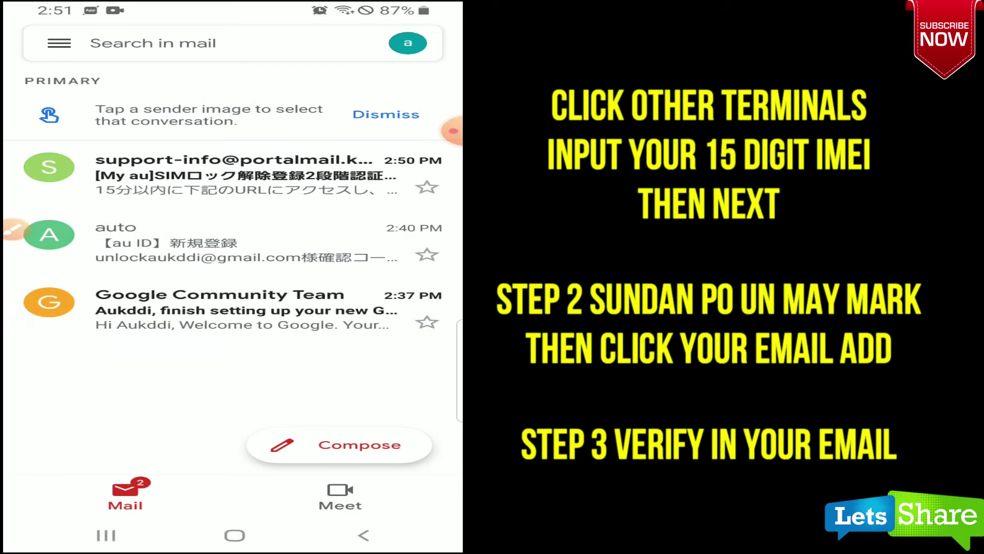
left_click(247, 173)
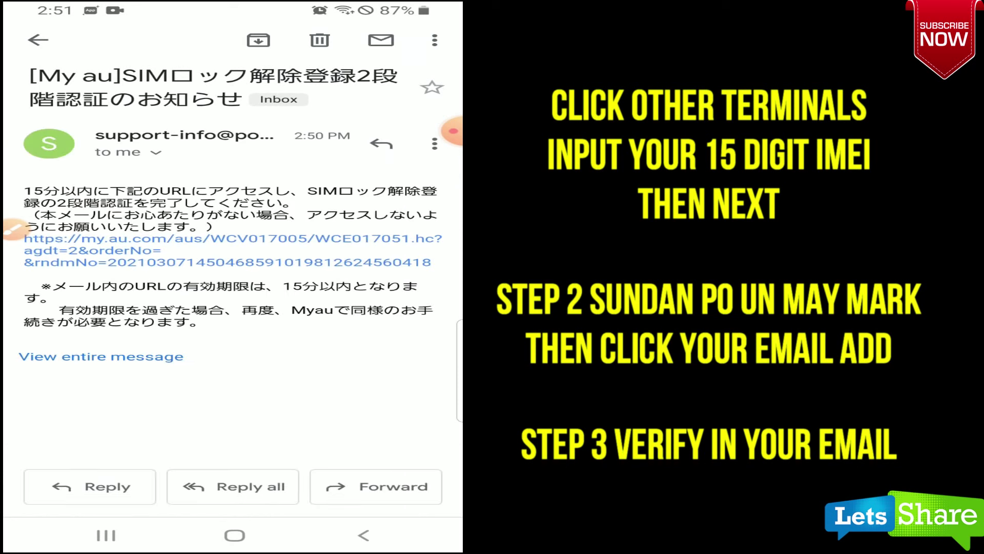
left_click_drag(14, 229, 437, 111)
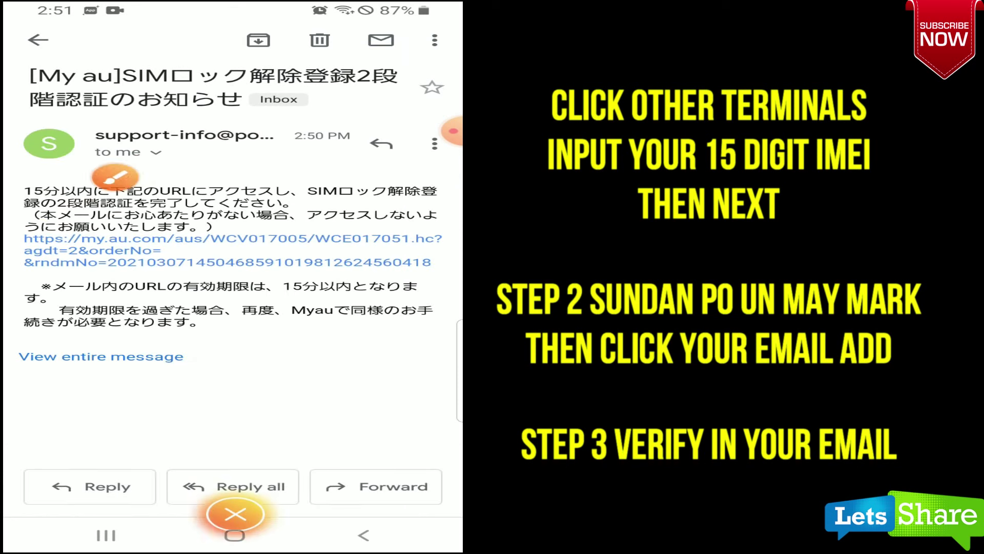
left_click(437, 112)
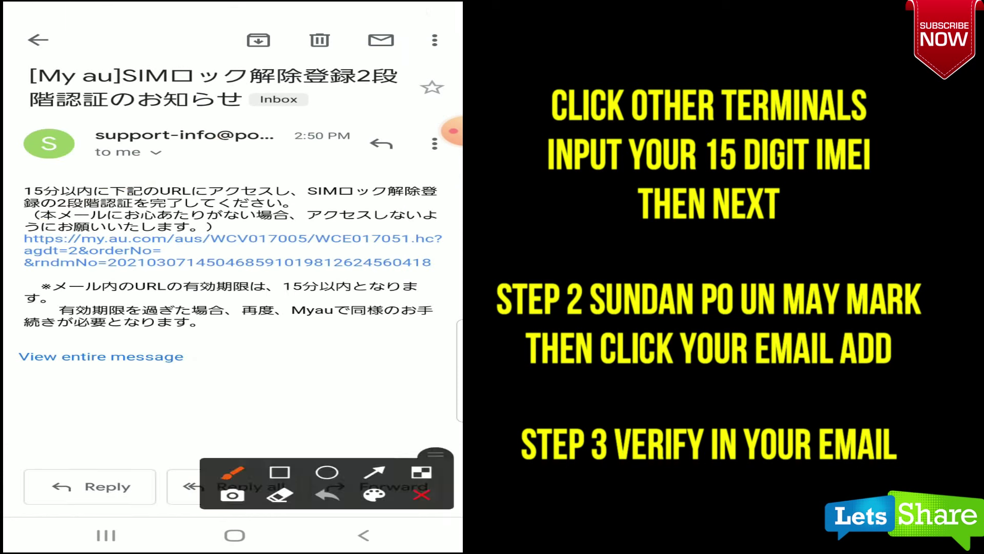
left_click(327, 471)
left_click_drag(39, 250, 447, 368)
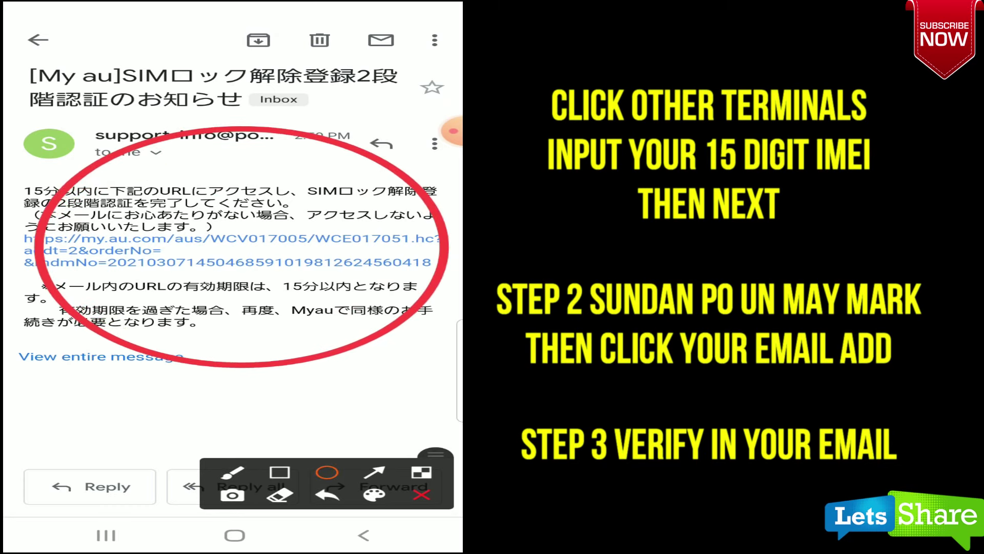
left_click_drag(193, 311, 48, 222)
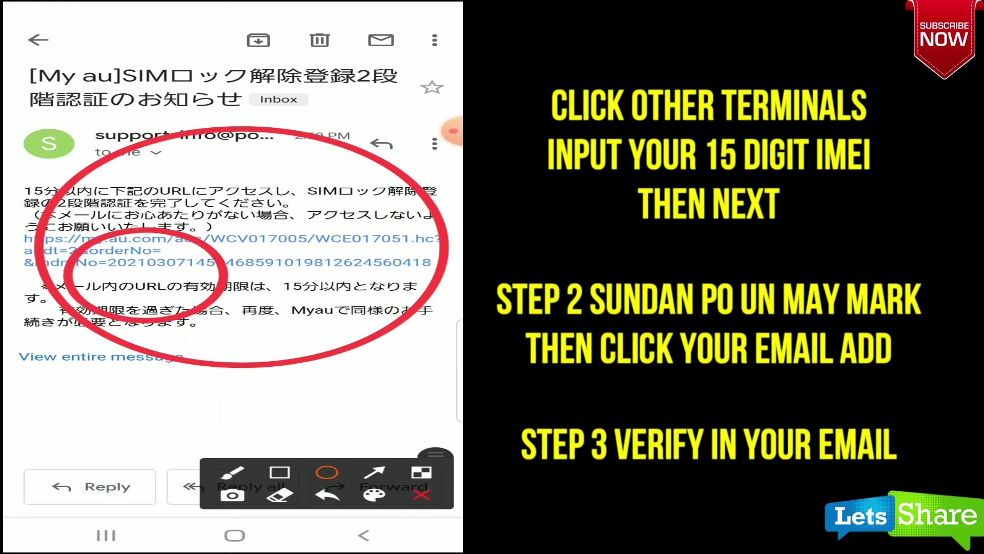
left_click(421, 494)
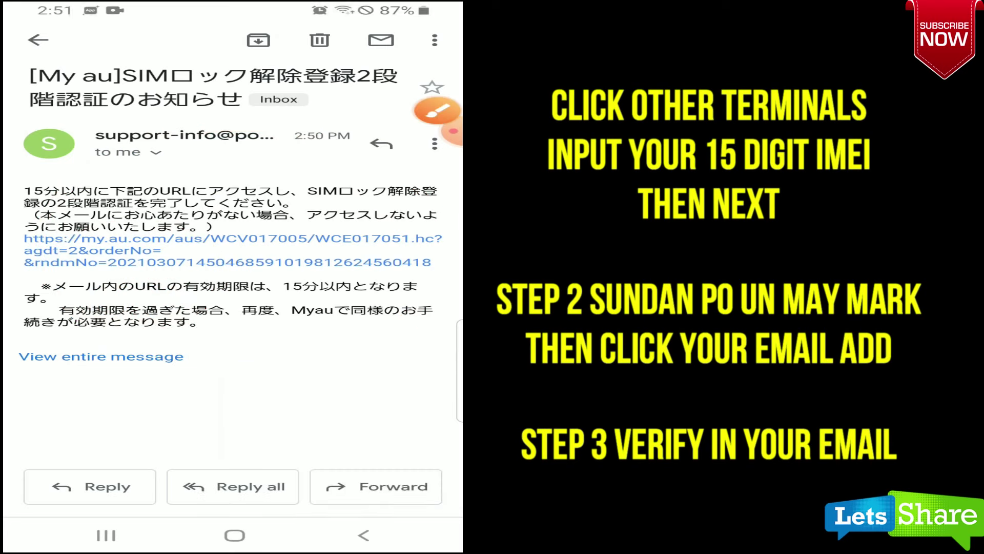
- Open the email's verification URL in Chrome just once, loading the my.au.com completion page
left_click(231, 249)
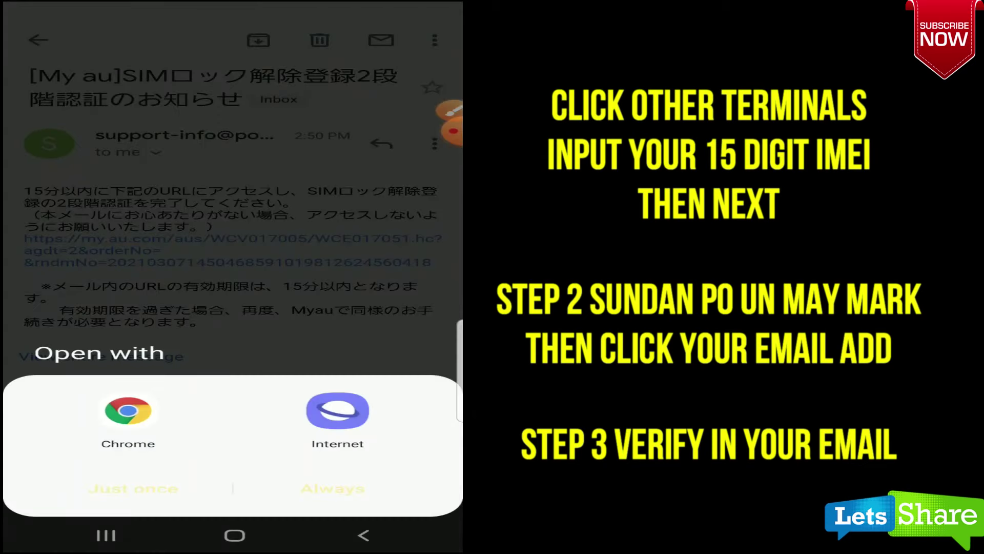
left_click(129, 418)
left_click(132, 489)
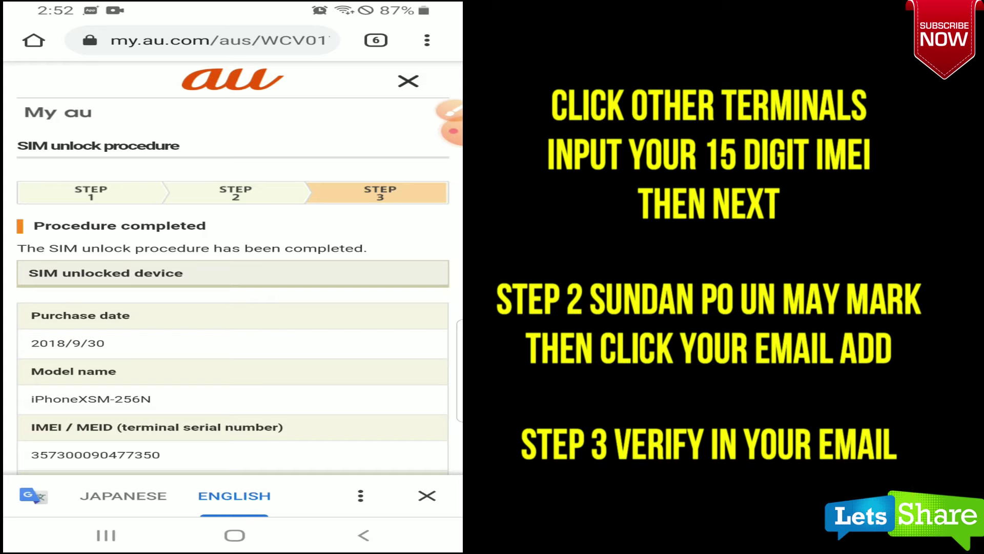
scroll(231, 307, "down", 1)
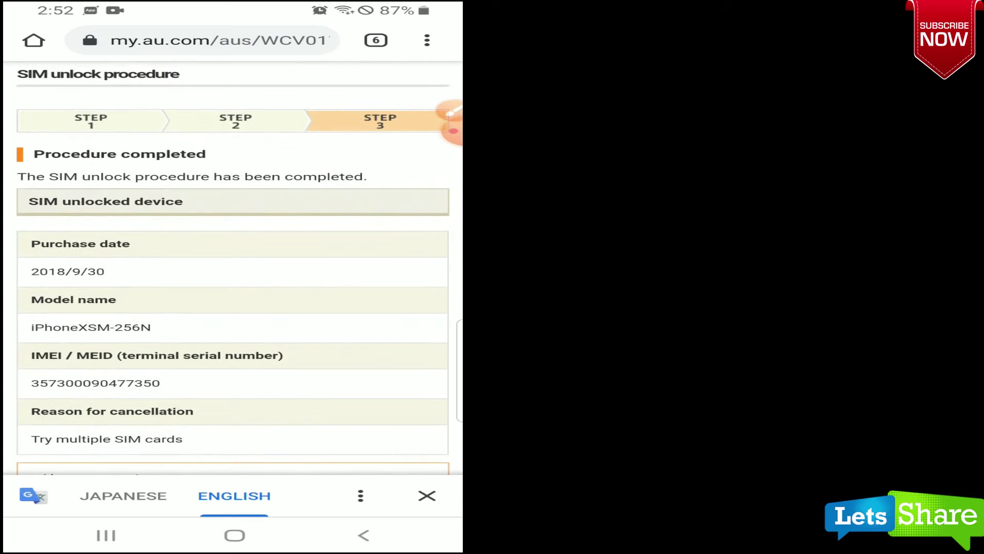
- Underline the completed-procedure, iPhone XS Max and reason lines with the annotation pen, then clear it
left_click_drag(452, 119, 432, 192)
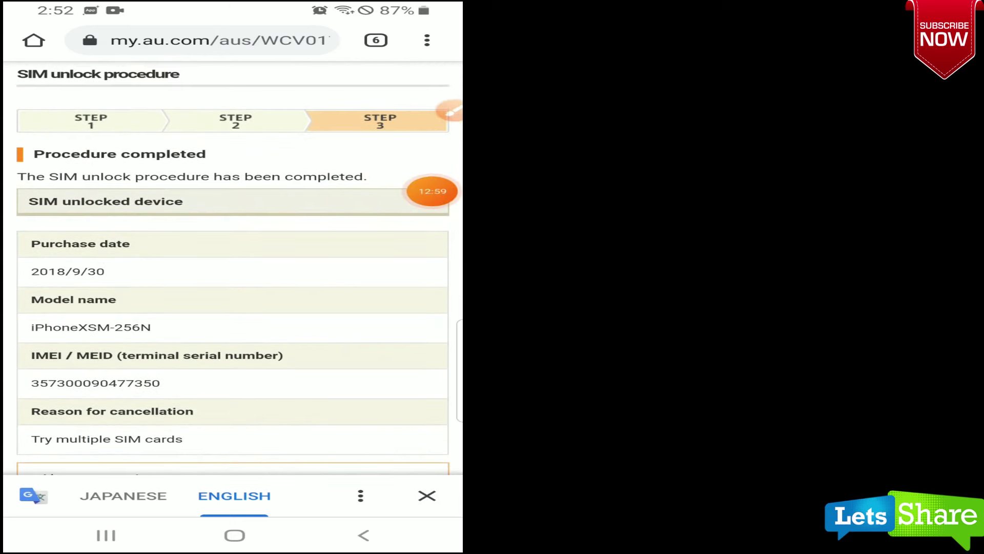
left_click(432, 191)
left_click(375, 472)
left_click_drag(388, 436, 206, 436)
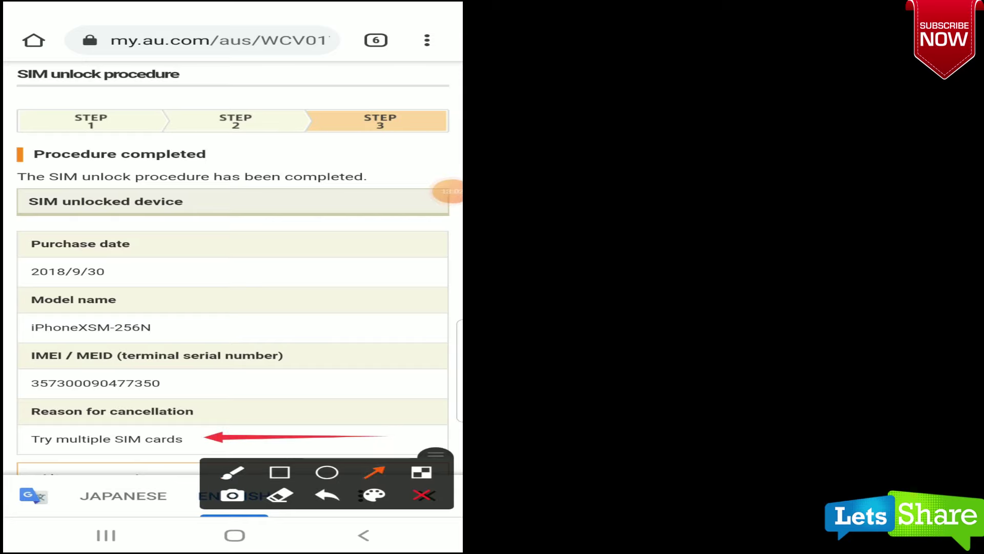
left_click_drag(354, 334, 171, 331)
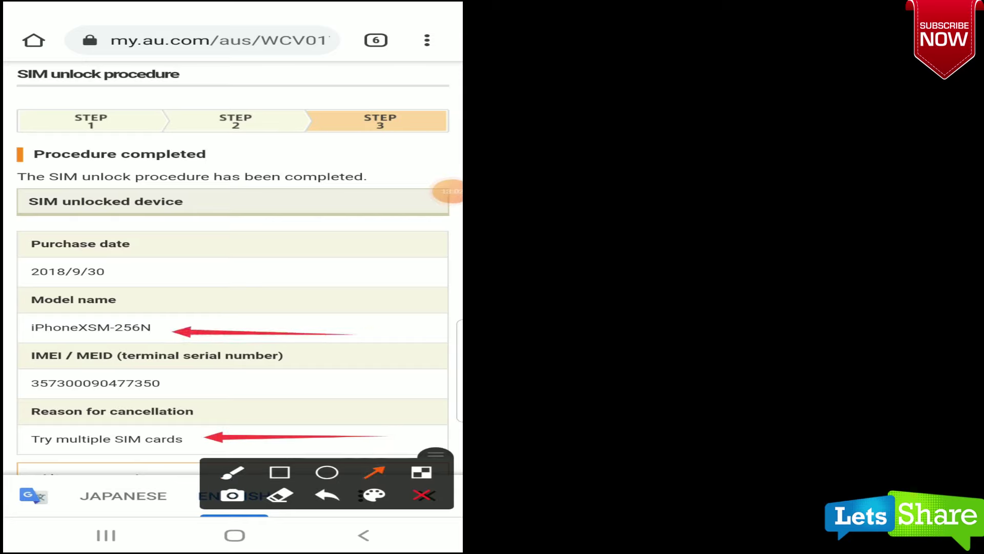
left_click_drag(369, 383, 172, 383)
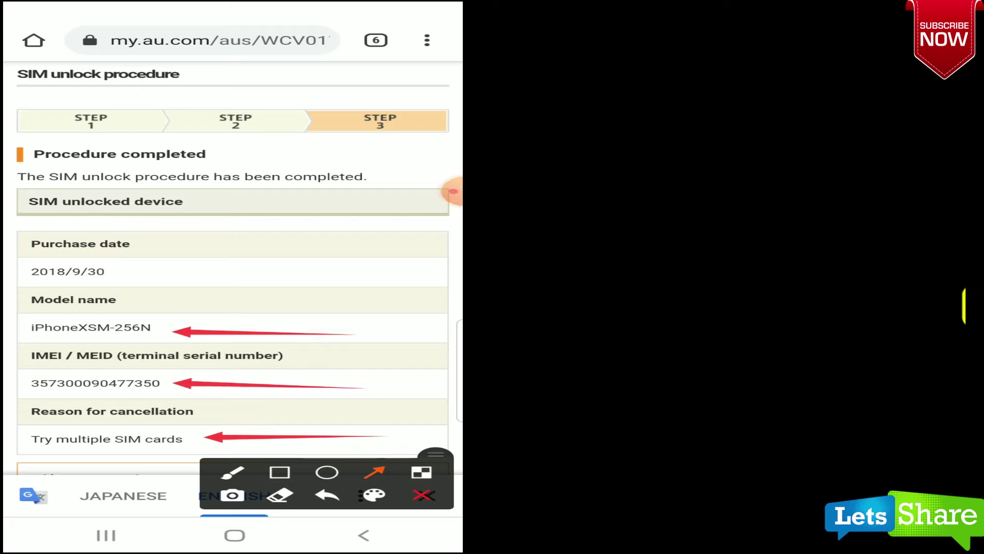
left_click_drag(362, 273, 133, 272)
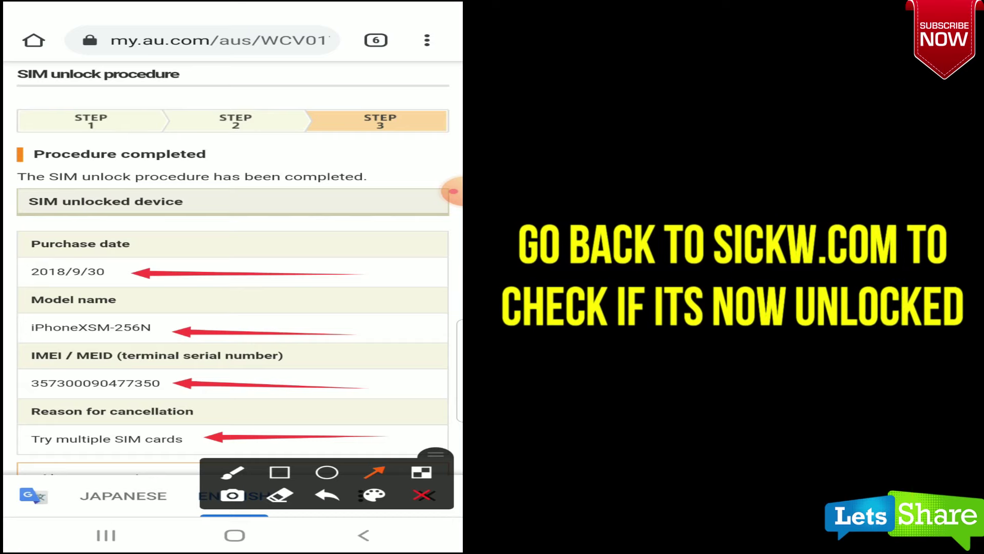
left_click(422, 494)
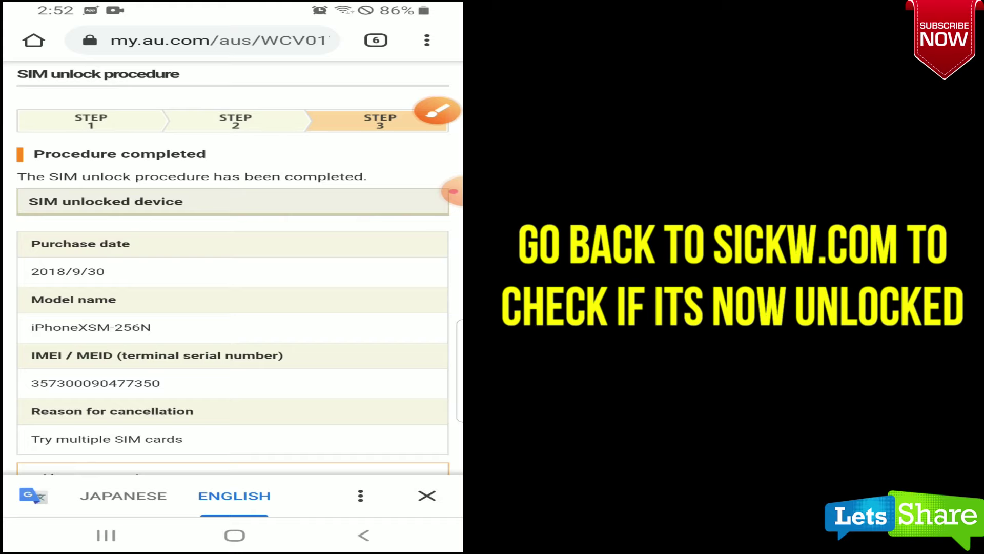
left_click(376, 41)
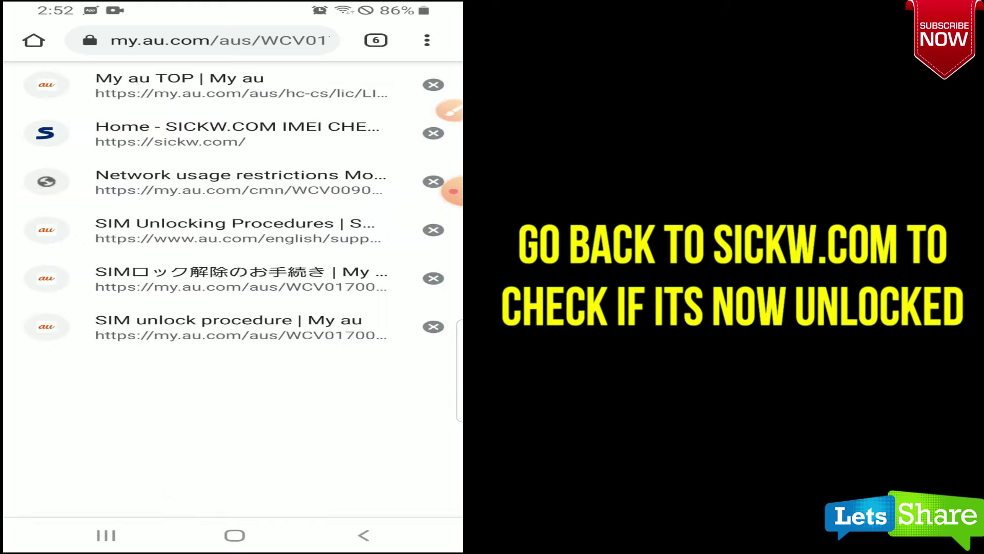
left_click(230, 134)
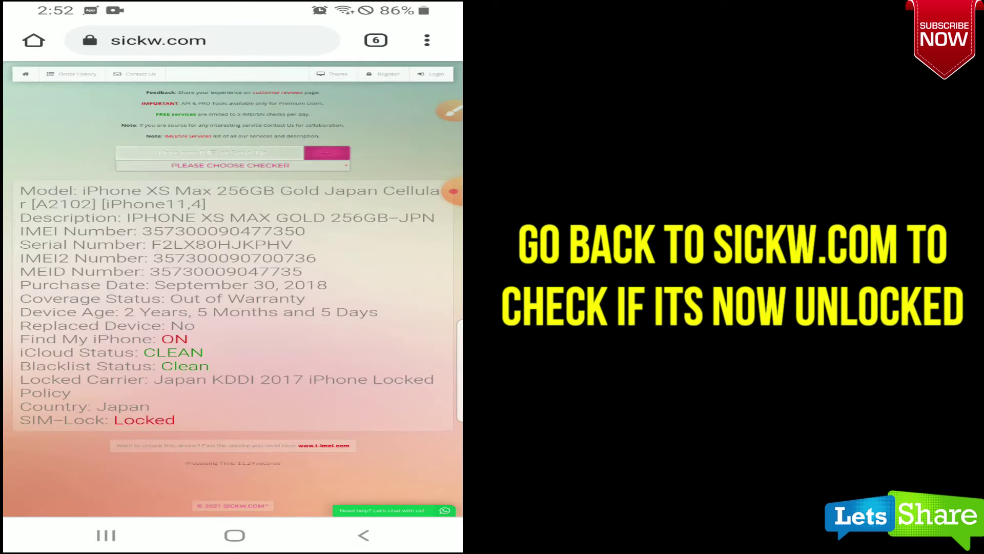
left_click(230, 164)
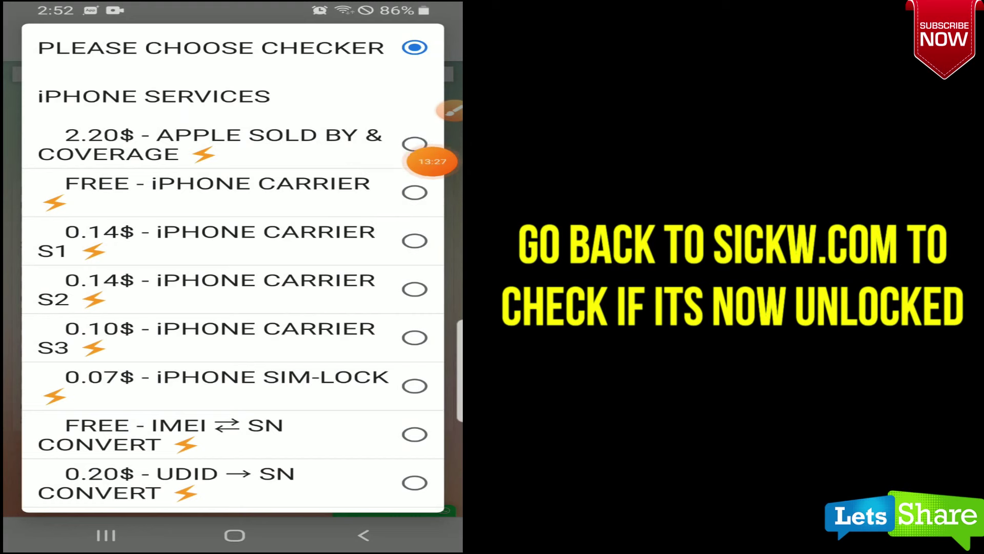
left_click(218, 192)
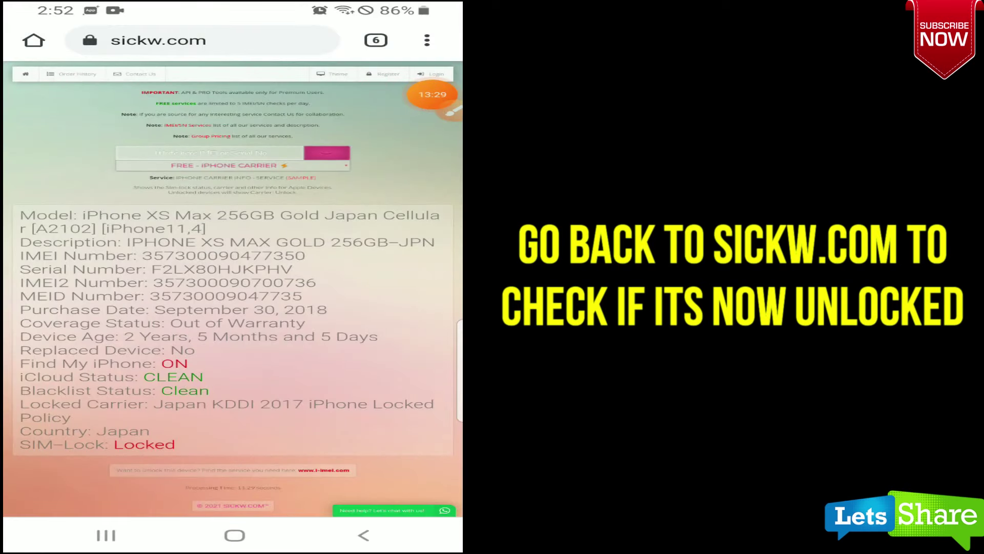
left_click(209, 152)
left_click(213, 125)
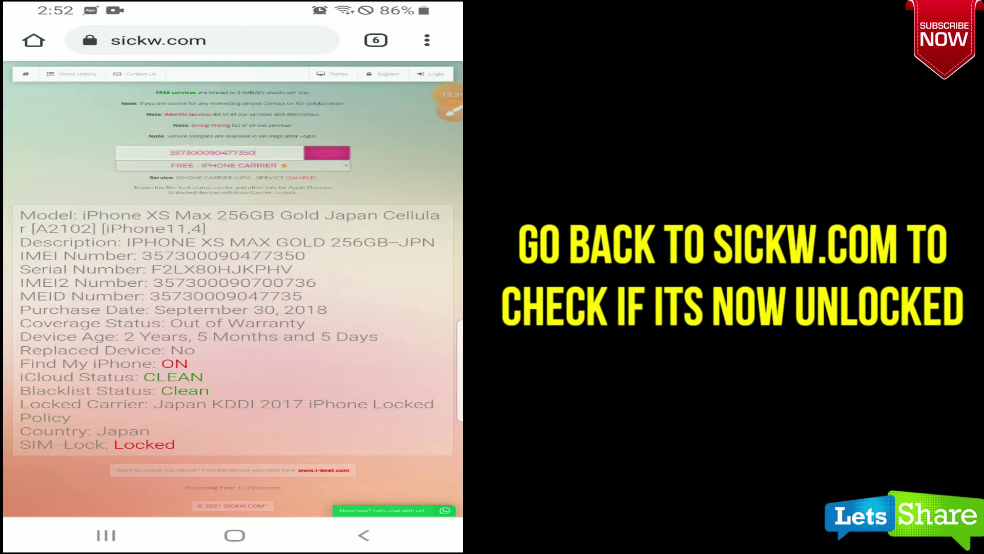
- Mark the chosen checker and pasted IMEI with the annotation pen, clearing the marks each time
left_click(452, 104)
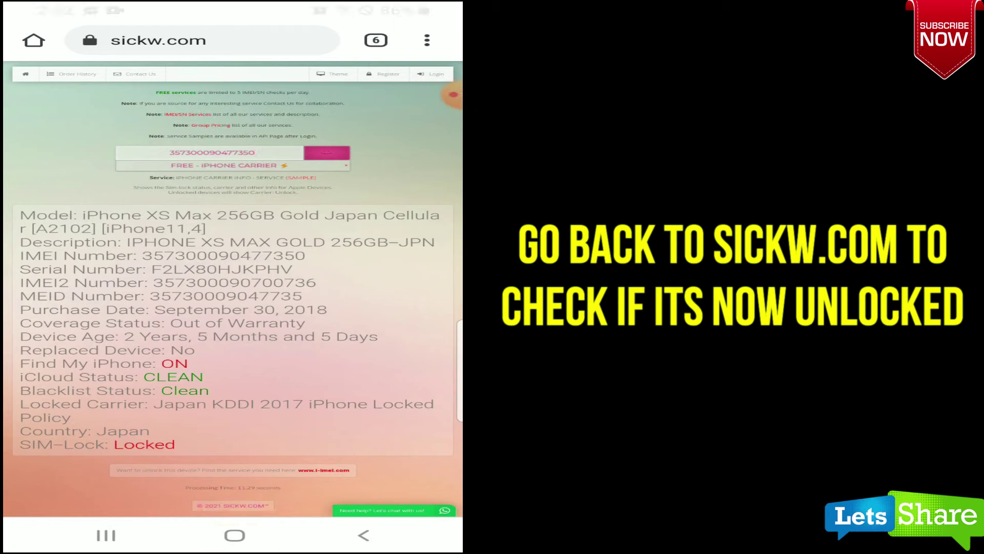
left_click(374, 471)
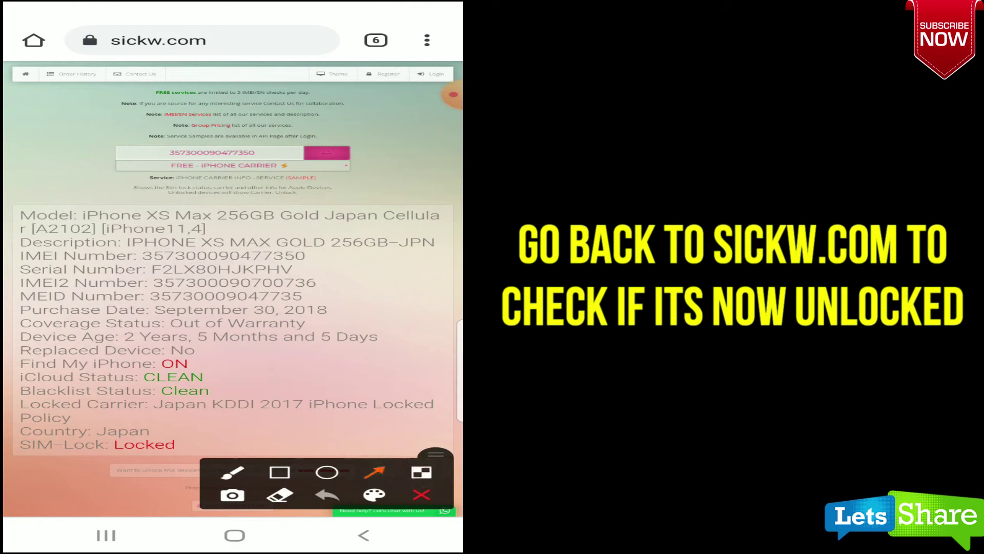
left_click_drag(354, 446, 197, 446)
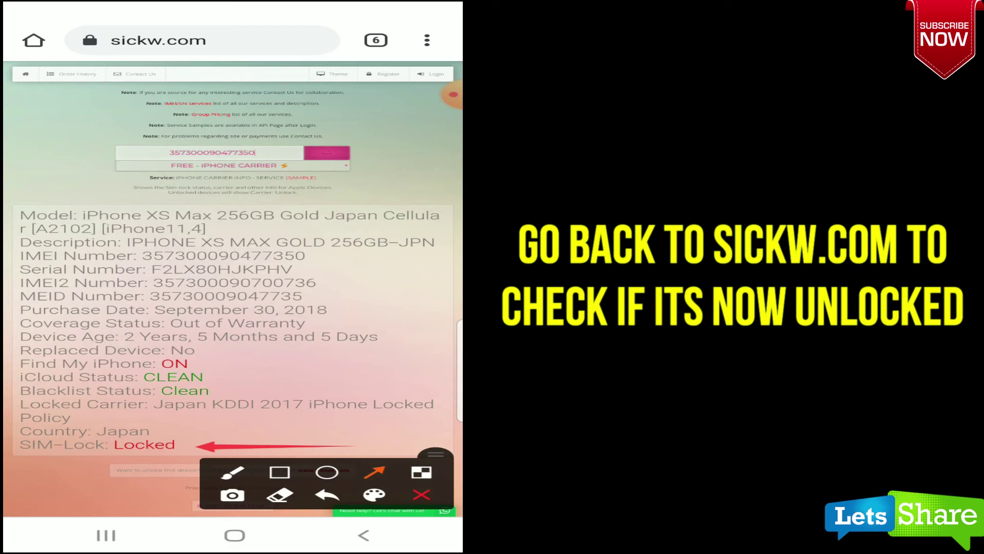
left_click(421, 495)
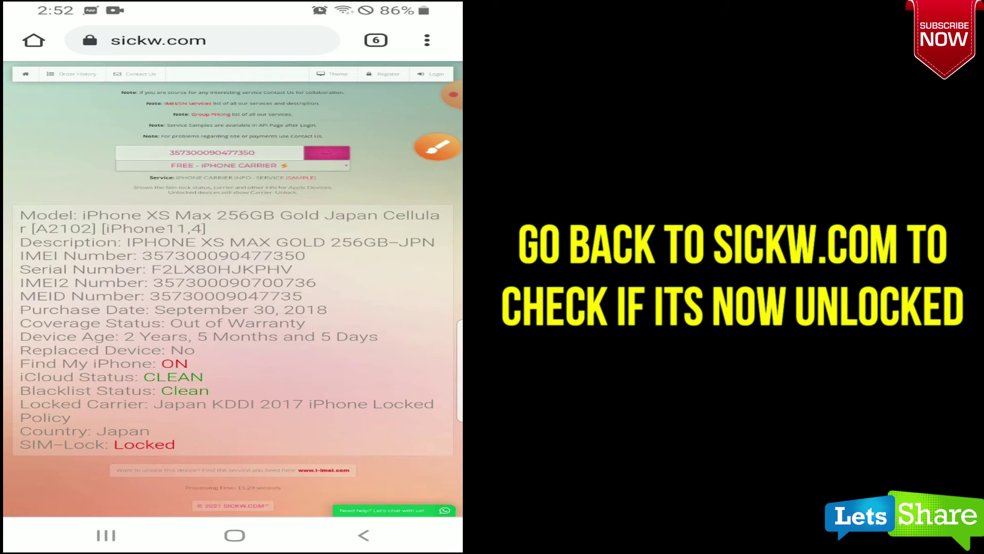
scroll(231, 292, "up", 3)
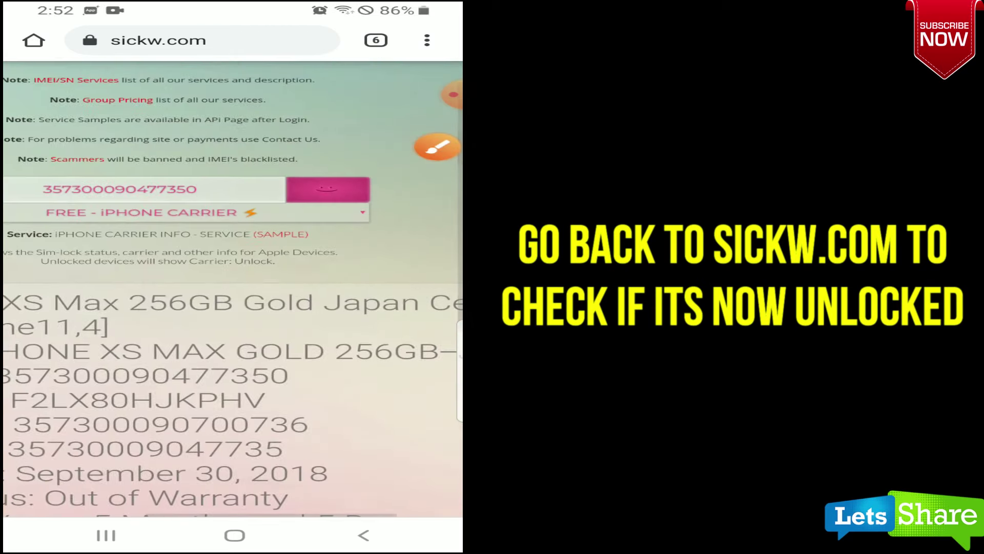
left_click(436, 147)
left_click(375, 472)
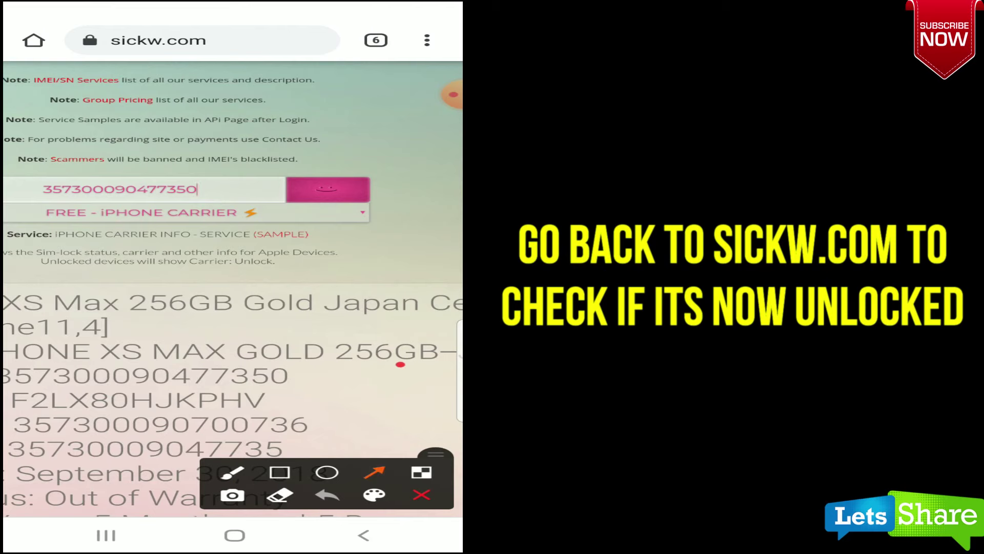
left_click_drag(401, 362, 336, 211)
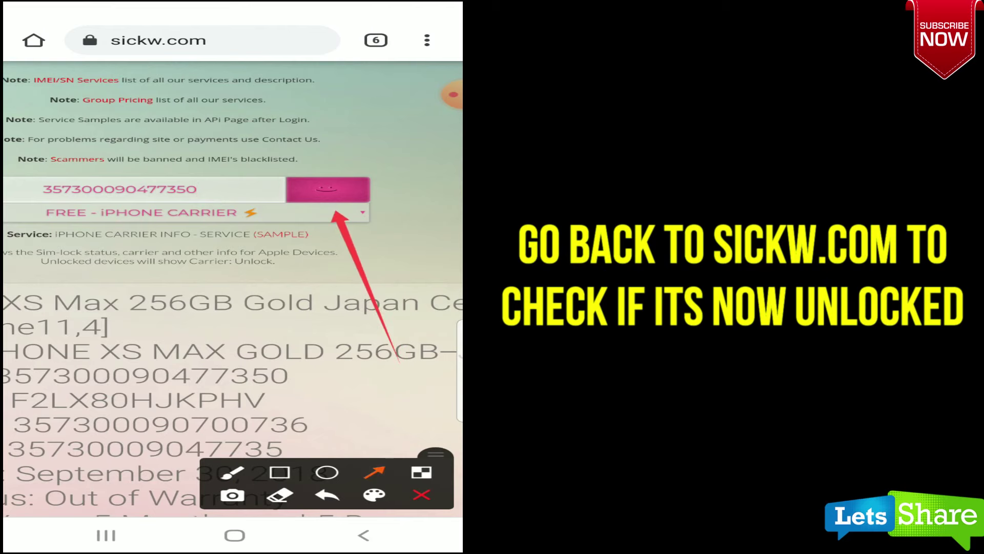
left_click(422, 494)
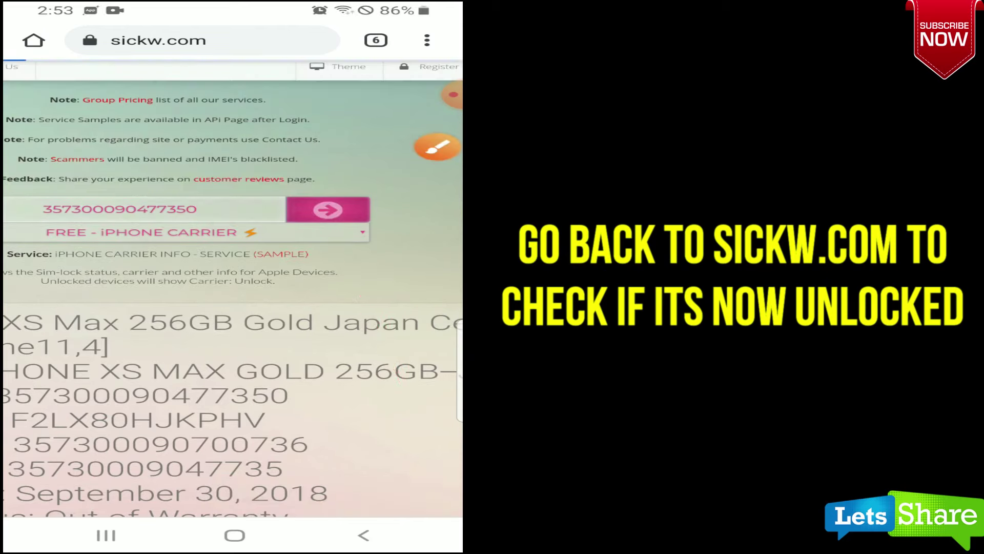
- Submit the IMEI and underline the SIM-Lock: Unlocked result with the annotation pen, then clear it
left_click(328, 210)
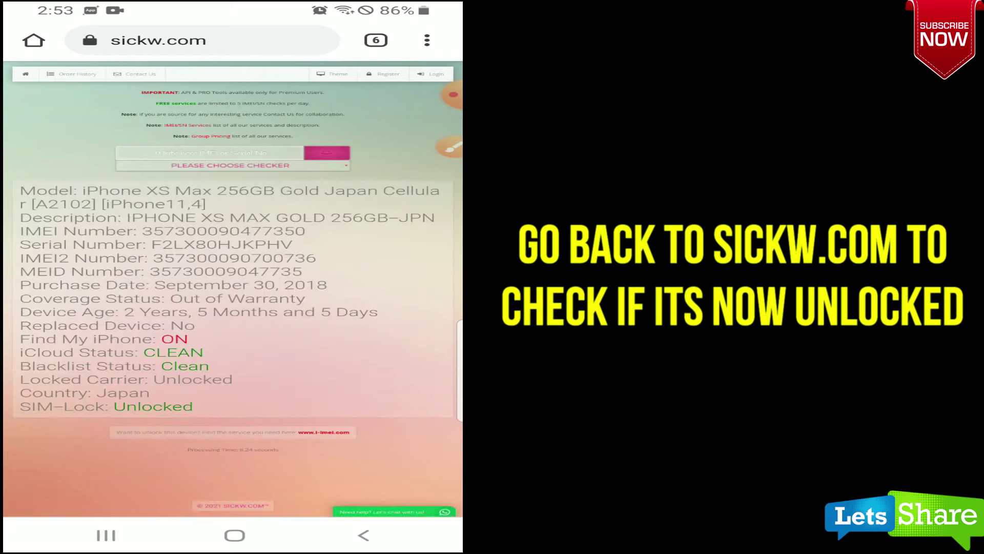
left_click(450, 146)
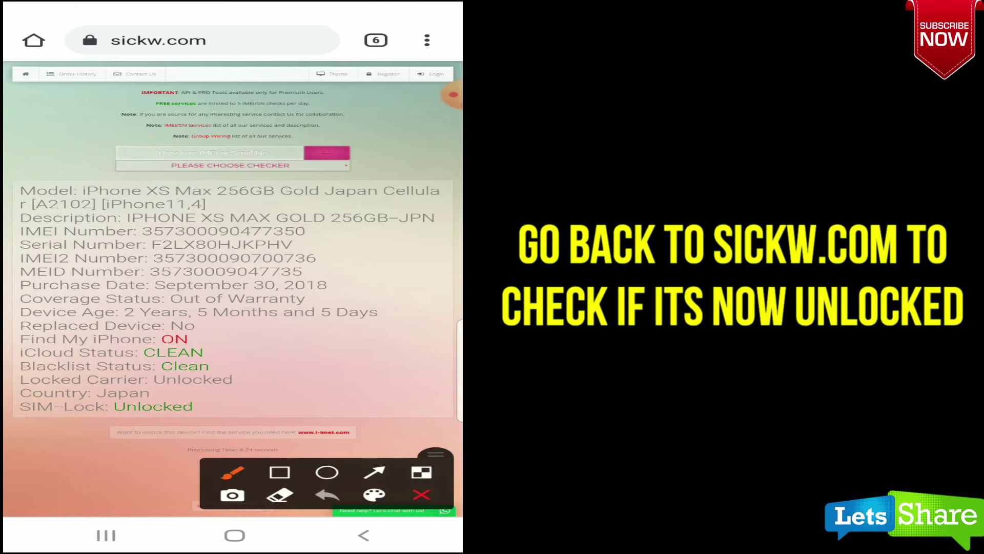
left_click(375, 472)
left_click_drag(403, 410, 216, 408)
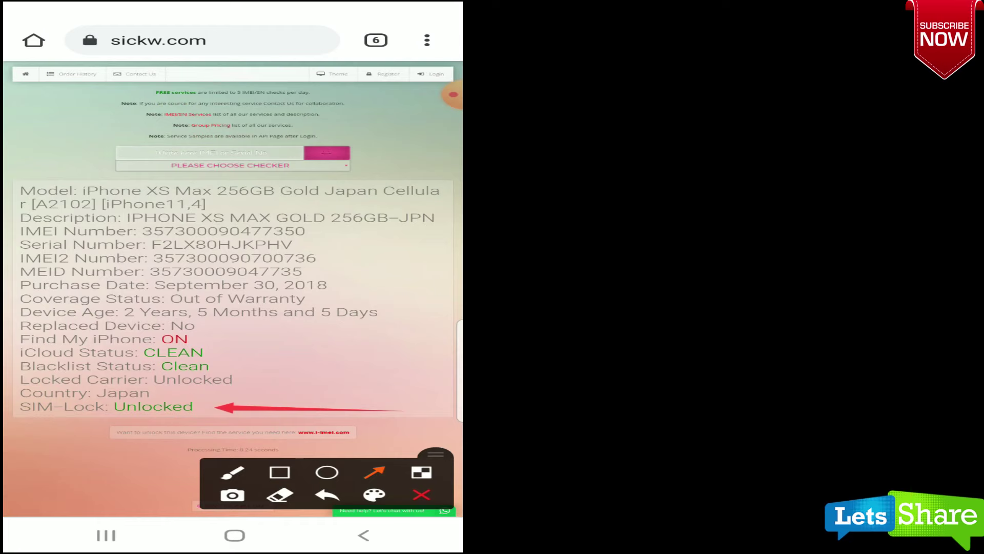
left_click(422, 494)
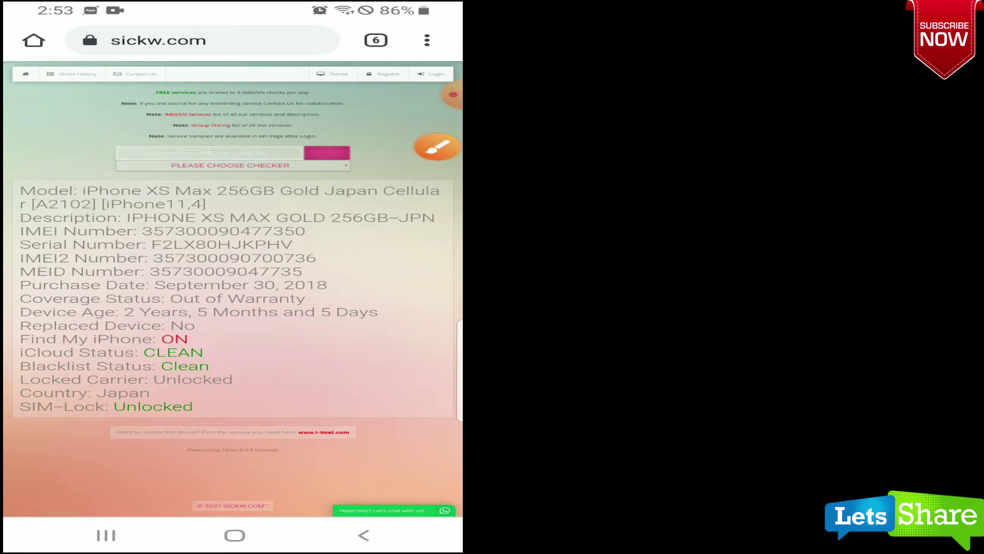